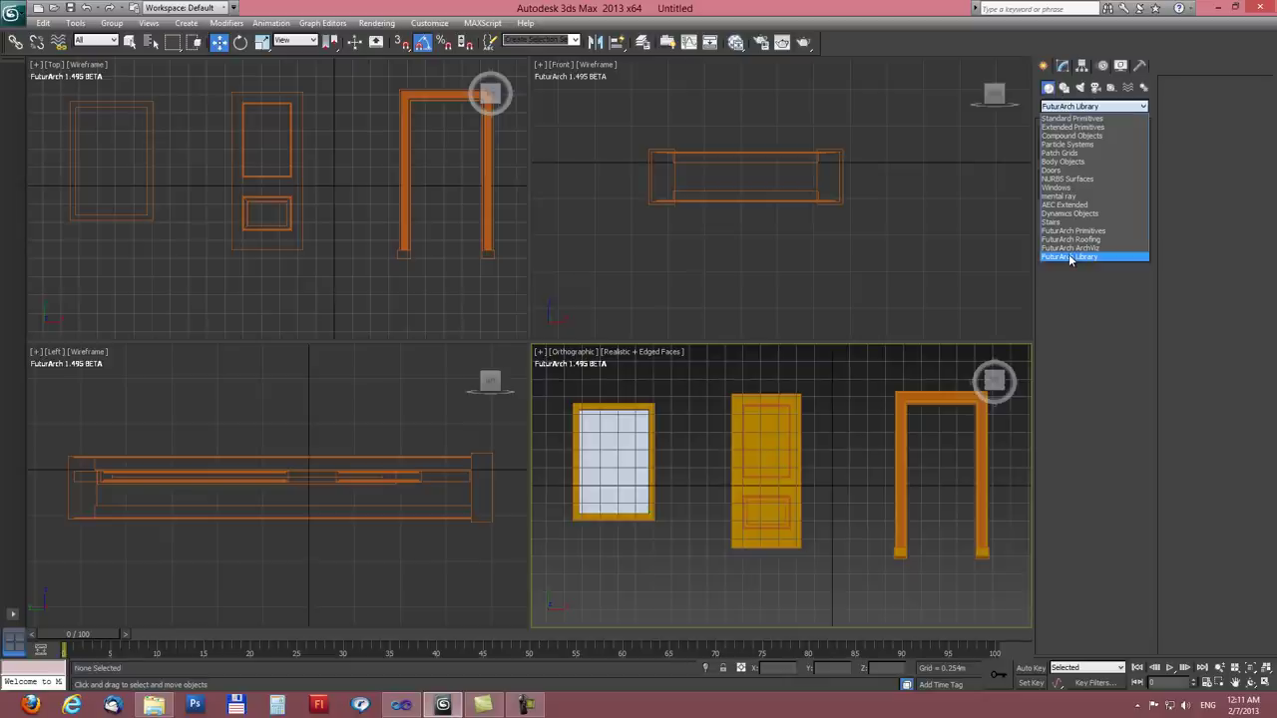
Step: Select the window object and start Add To Lib from the FuturArch Library category with library type Window
click(1071, 258)
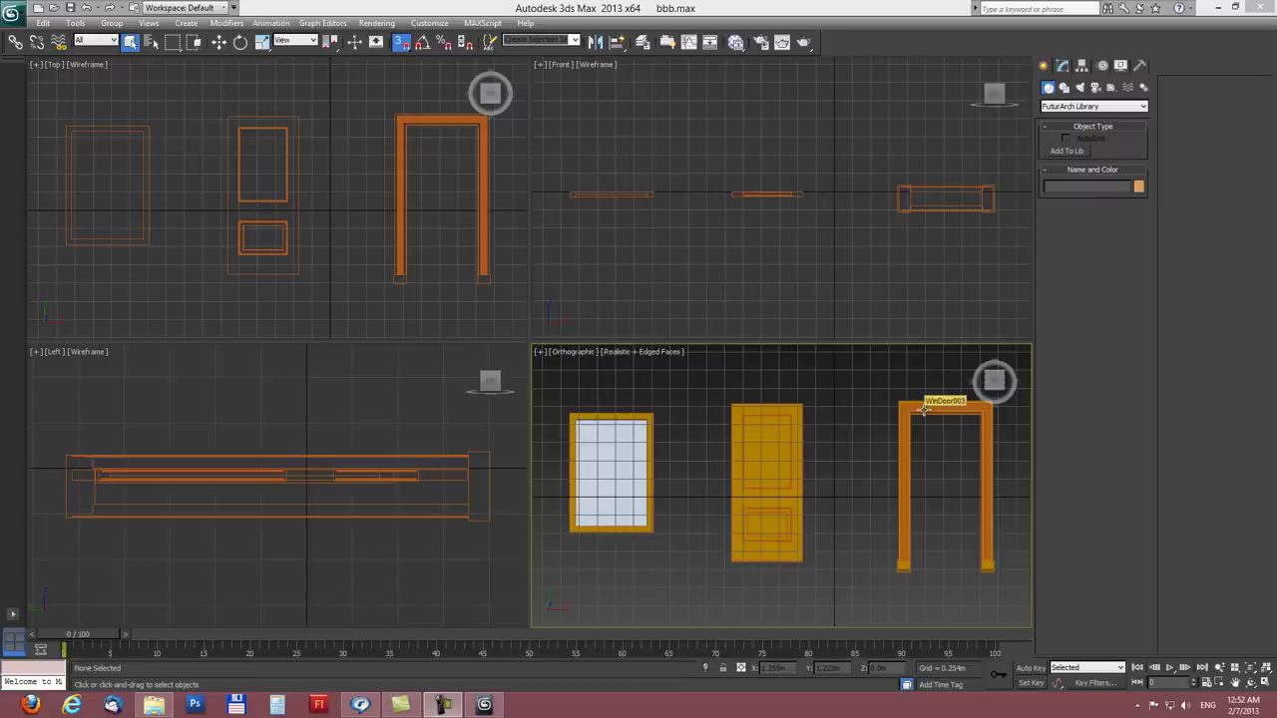
click(620, 441)
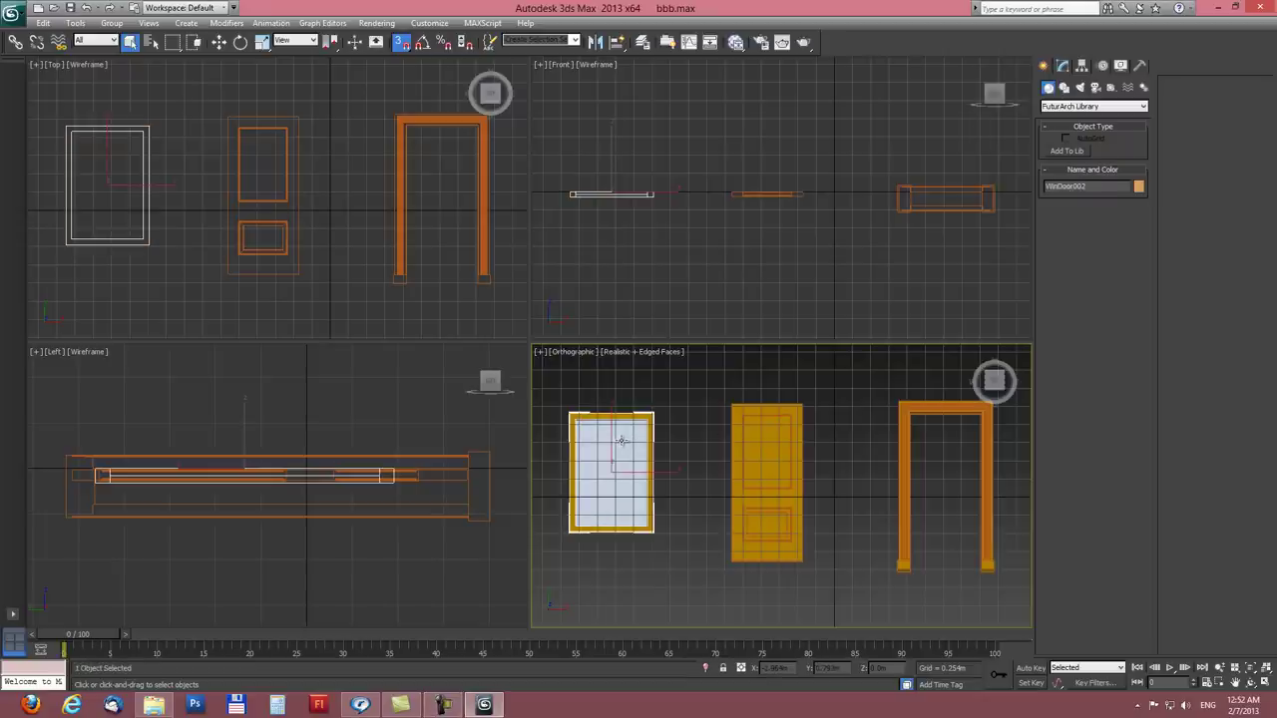
click(1065, 151)
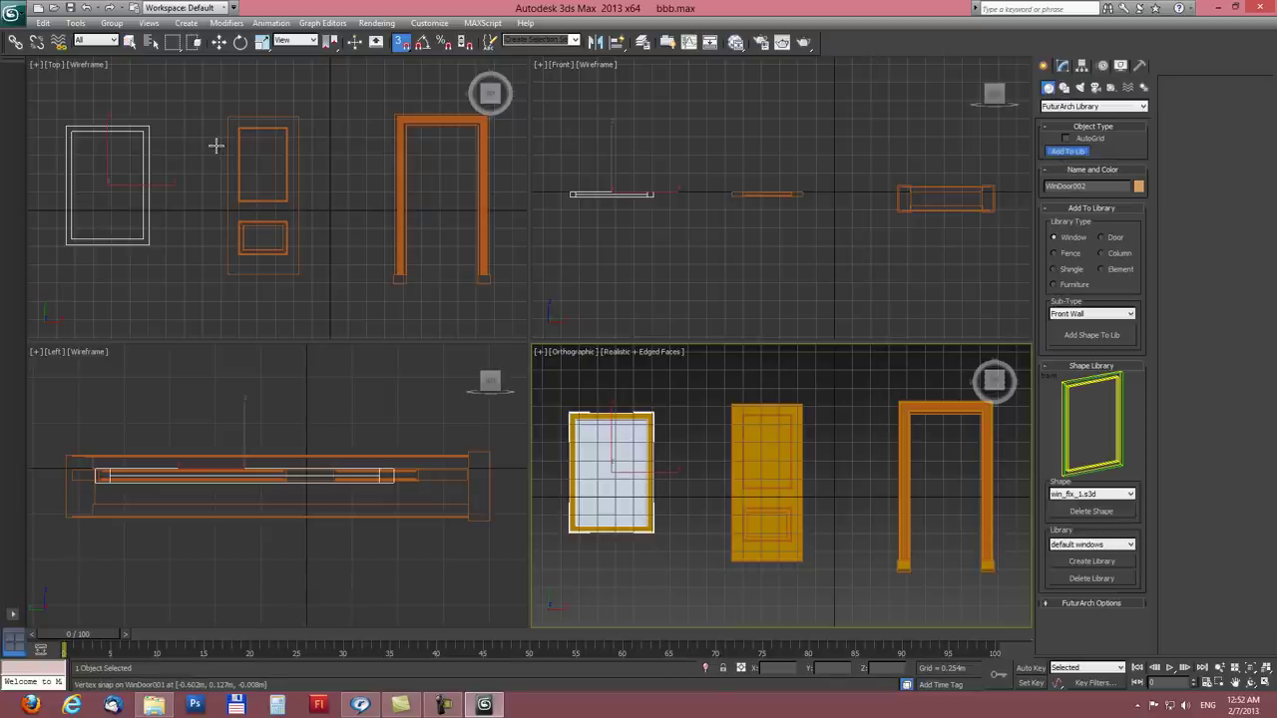
click(1061, 253)
click(1068, 239)
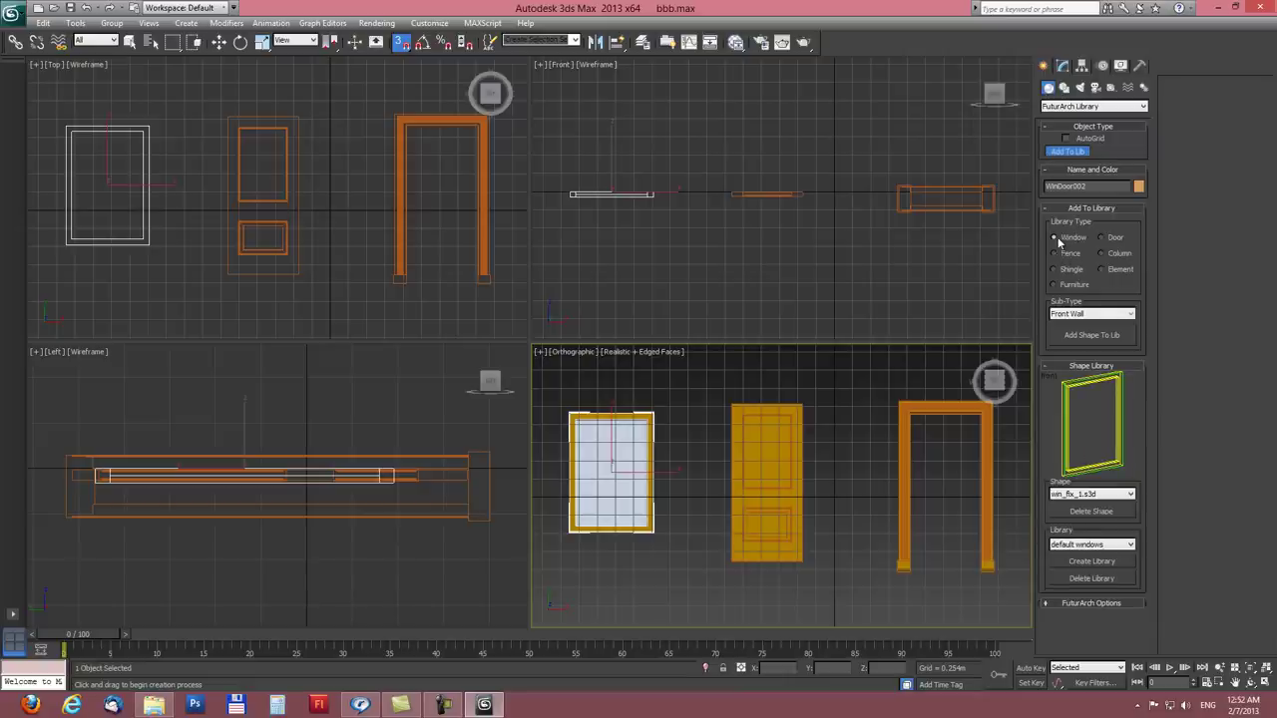
Step: Create the library definition helper for the window in the Top view, keeping the Front Wall sub-type
click(137, 99)
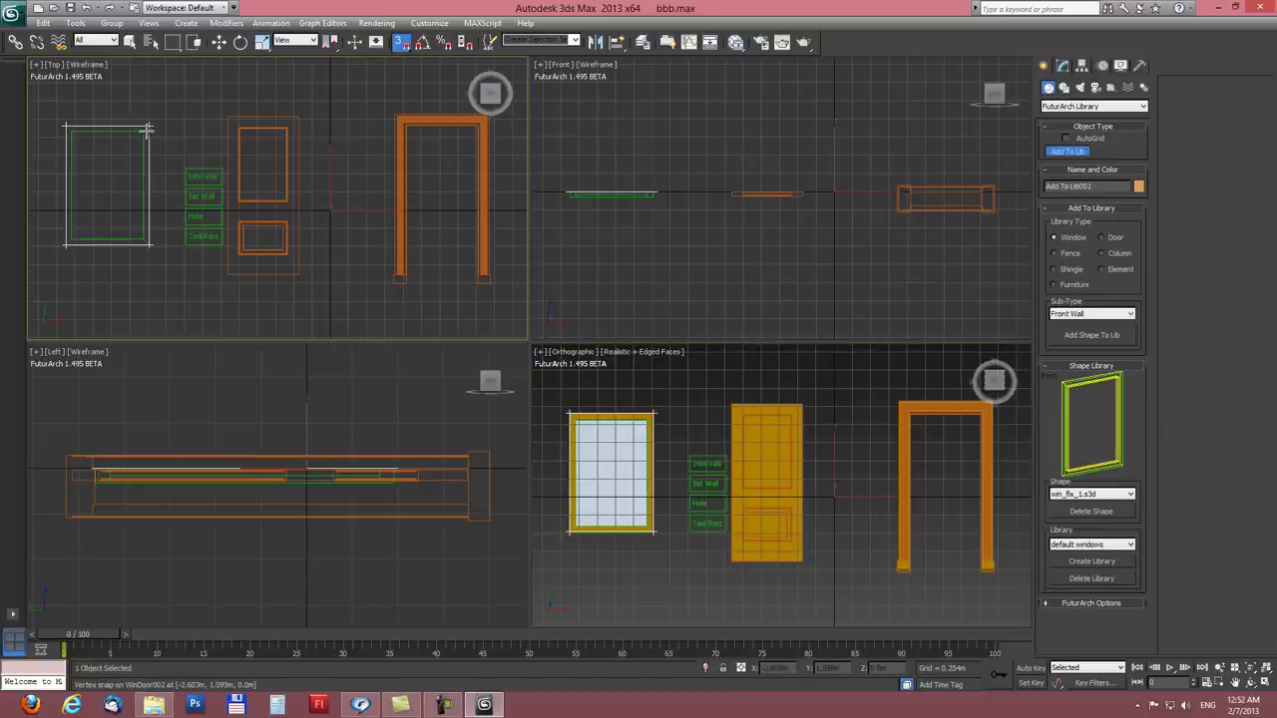
middle_drag(171, 143, 240, 139)
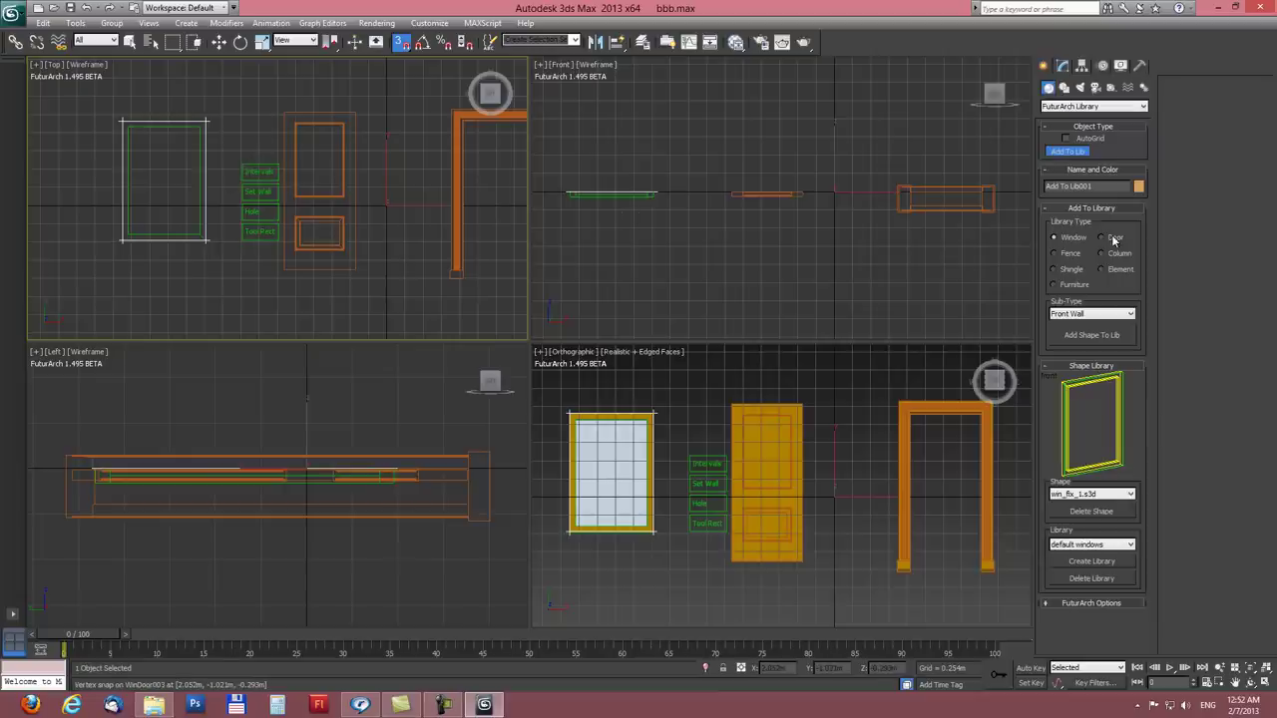
click(1074, 318)
click(1074, 317)
click(1074, 317)
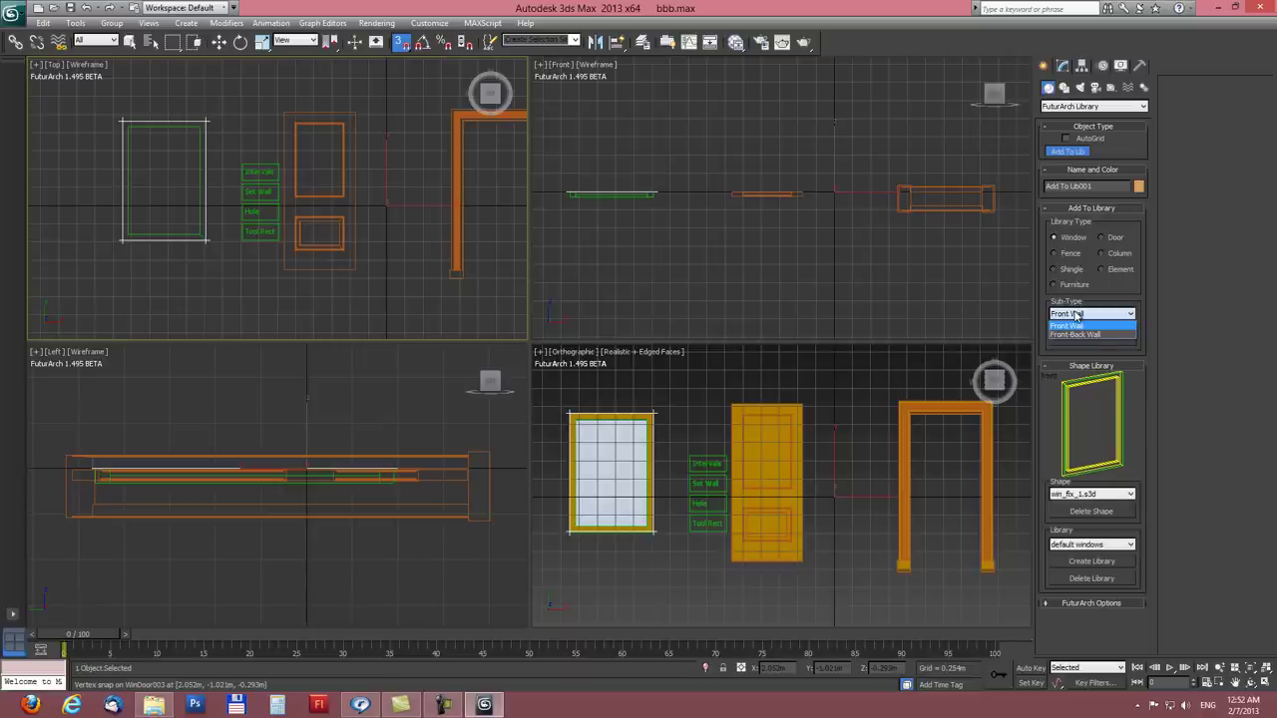
click(1074, 317)
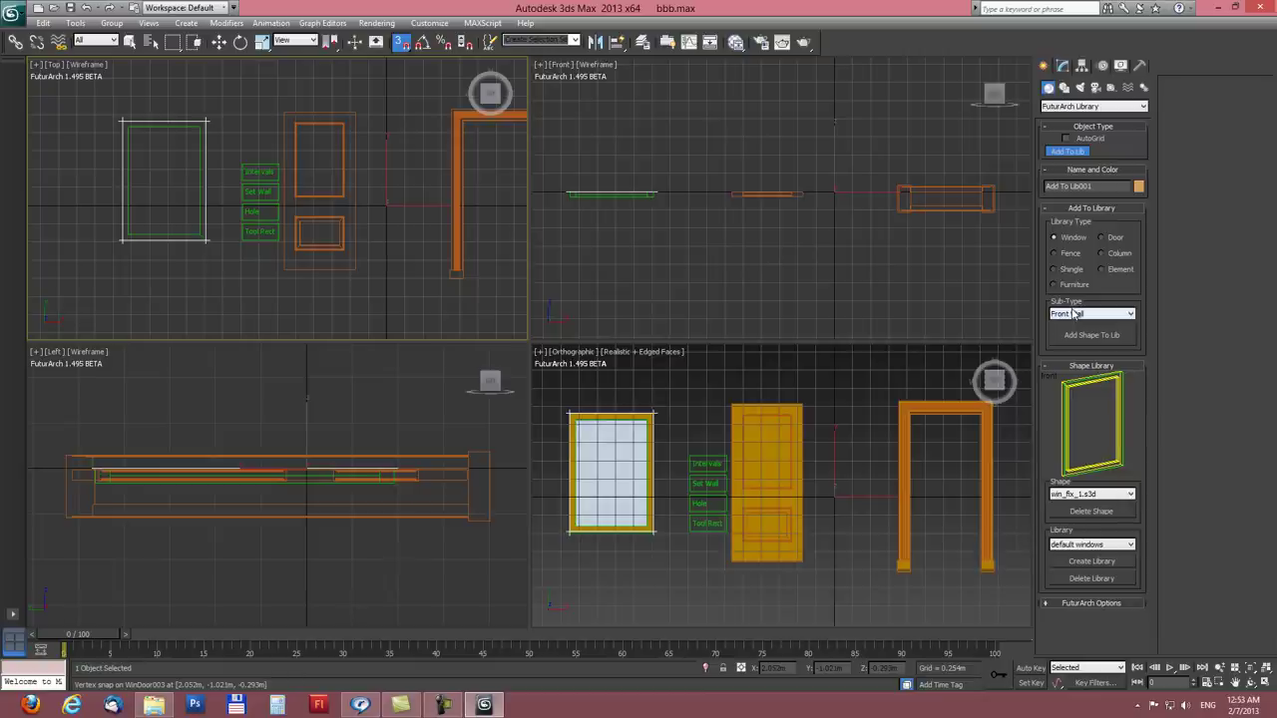
Step: Mark X intervals across both side frame members and Y intervals across the lower and upper frame members of the window
middle_drag(117, 169, 228, 180)
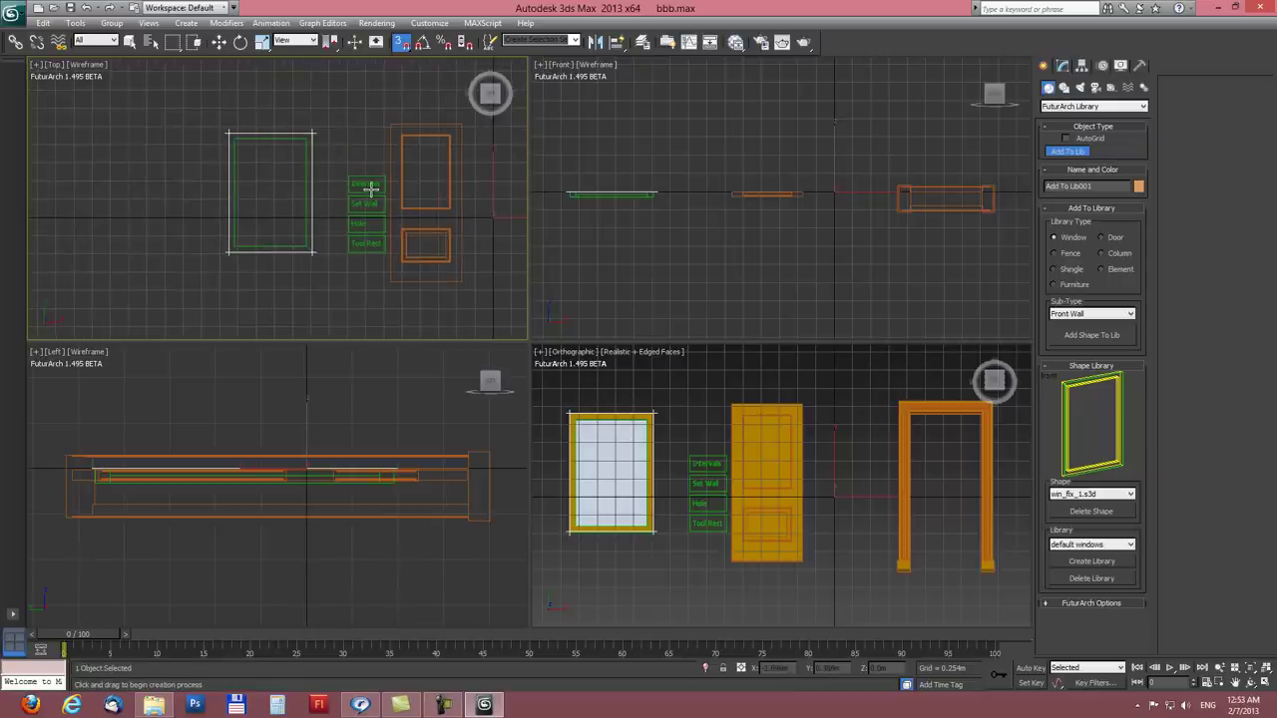
key(alt+w)
scroll(533, 280, up, 3)
middle_drag(530, 293, 511, 264)
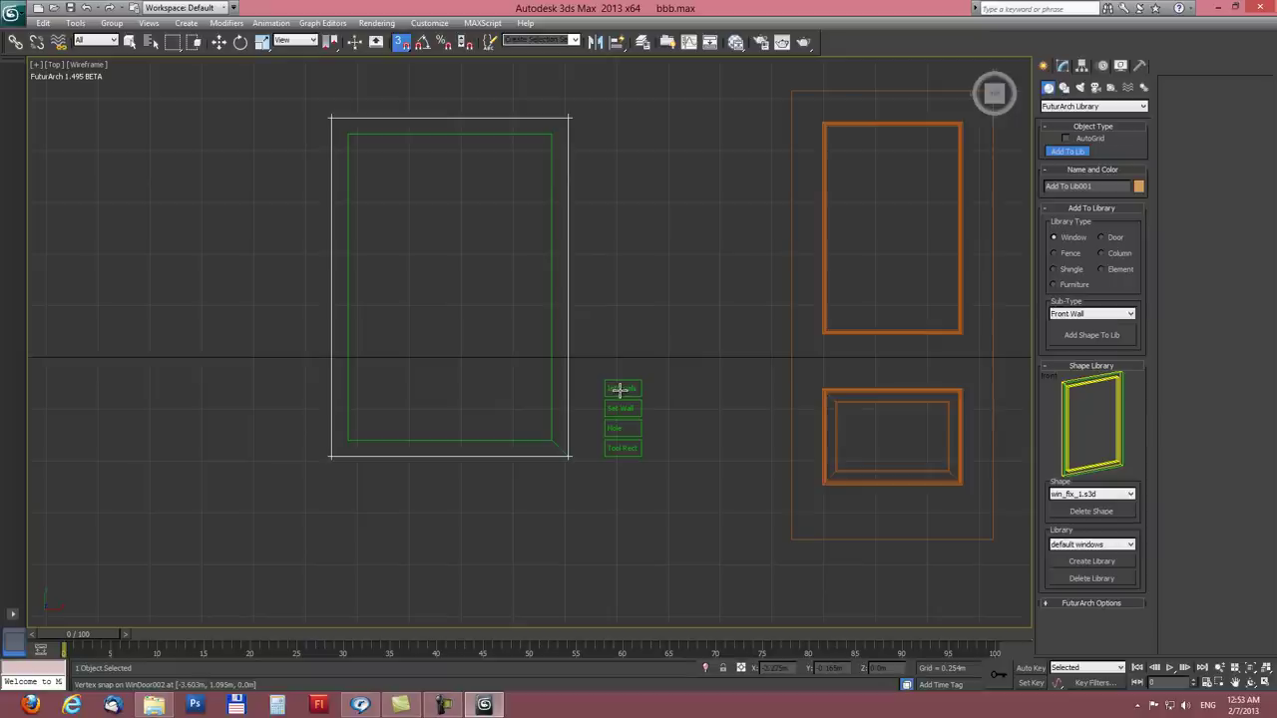
mouse_move(620, 390)
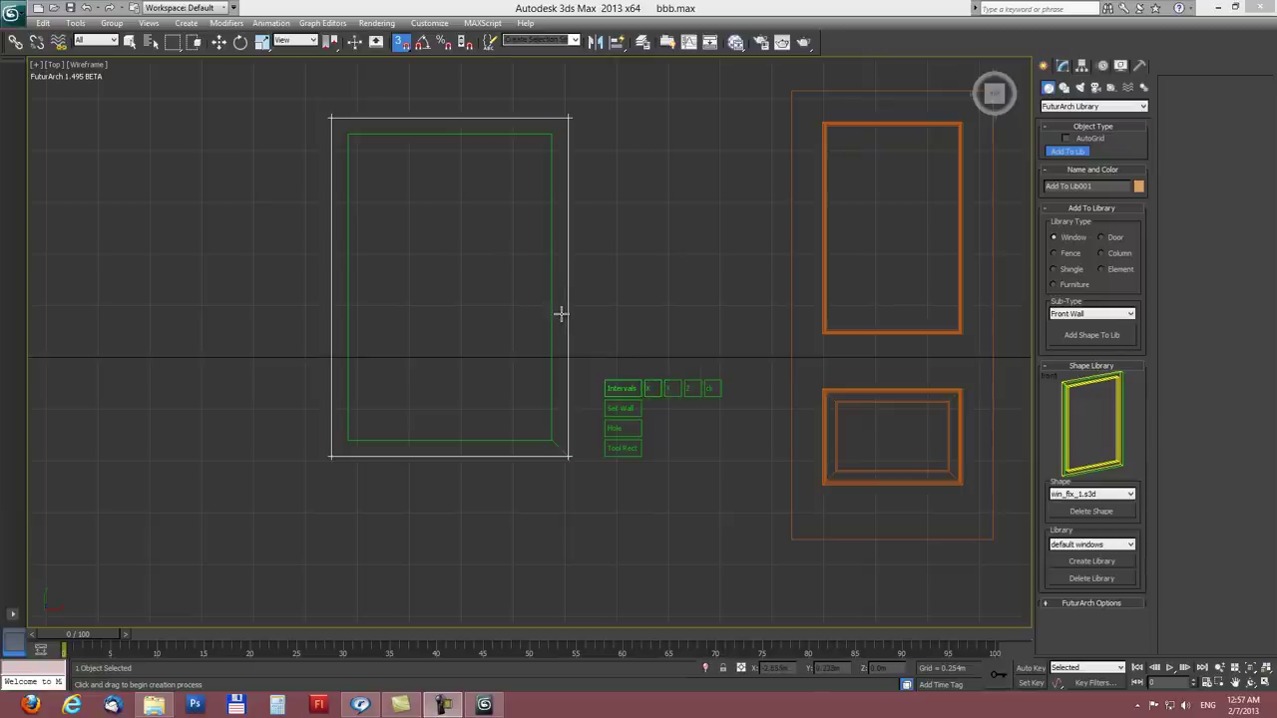
click(654, 387)
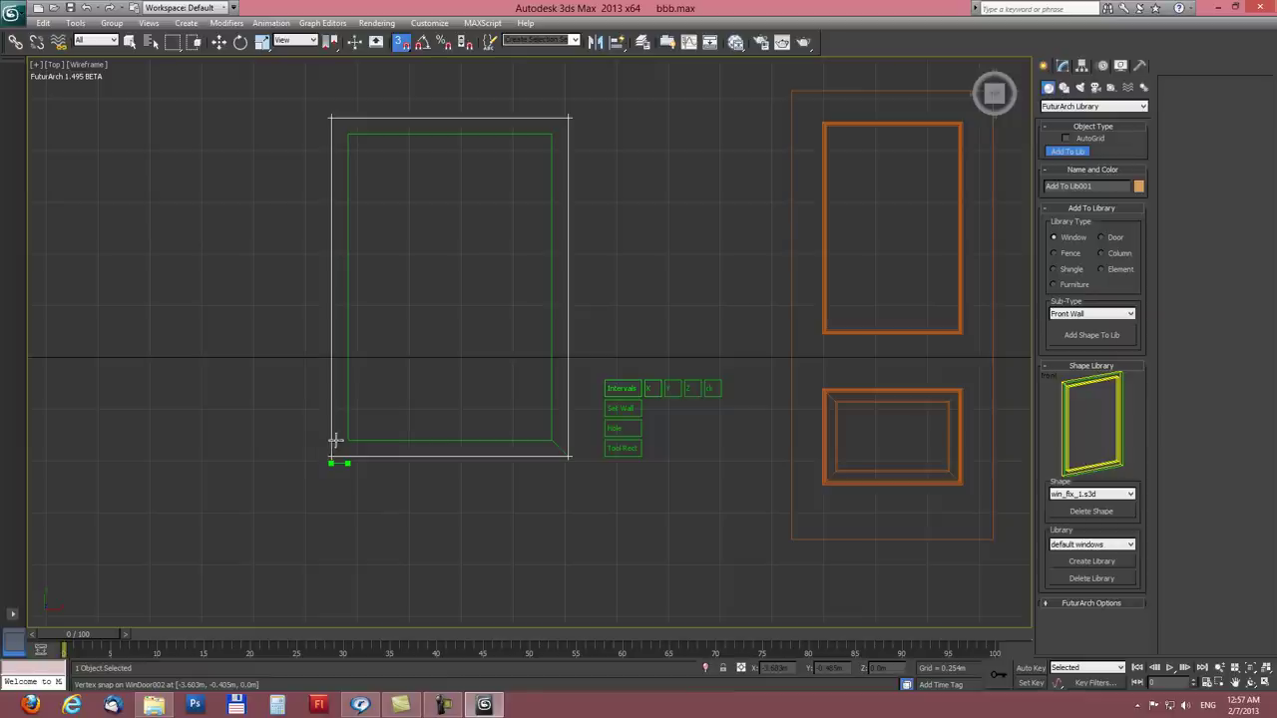
click(569, 456)
click(339, 445)
click(325, 117)
click(322, 118)
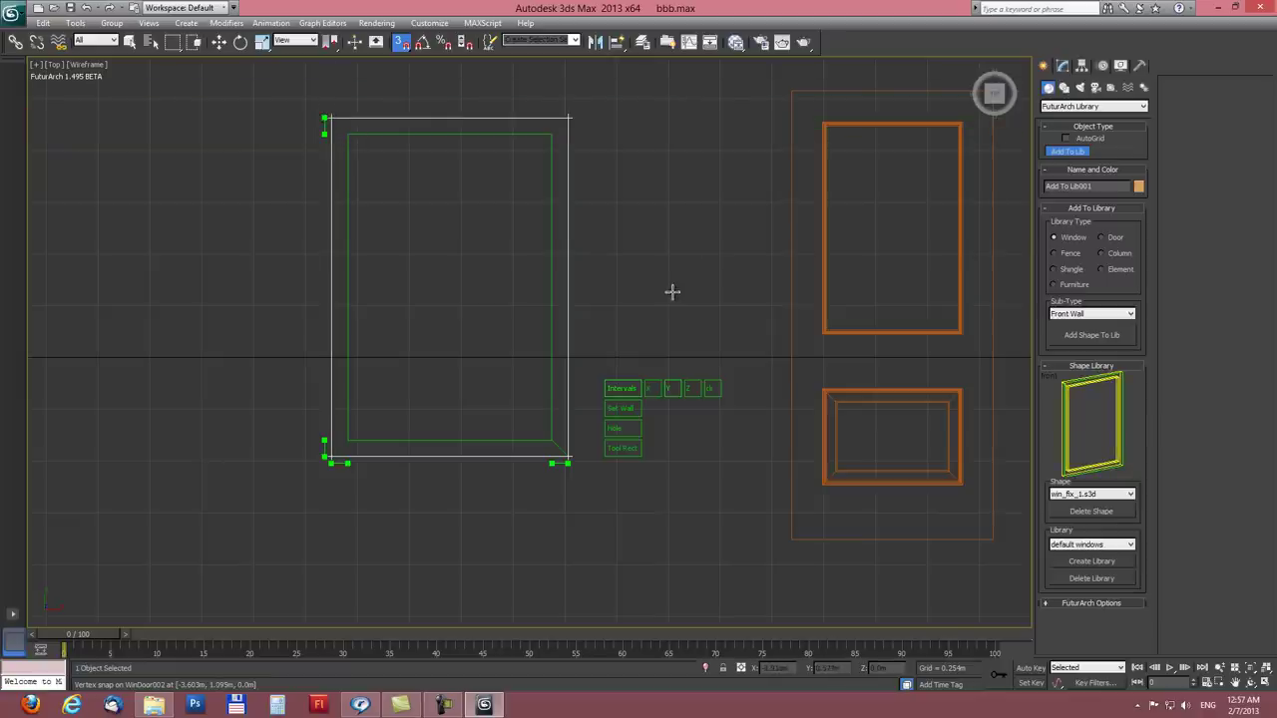
Step: Go through the window shape's Set Wall and Hole options, examining its wall position in the Front view
click(621, 409)
key(alt+w)
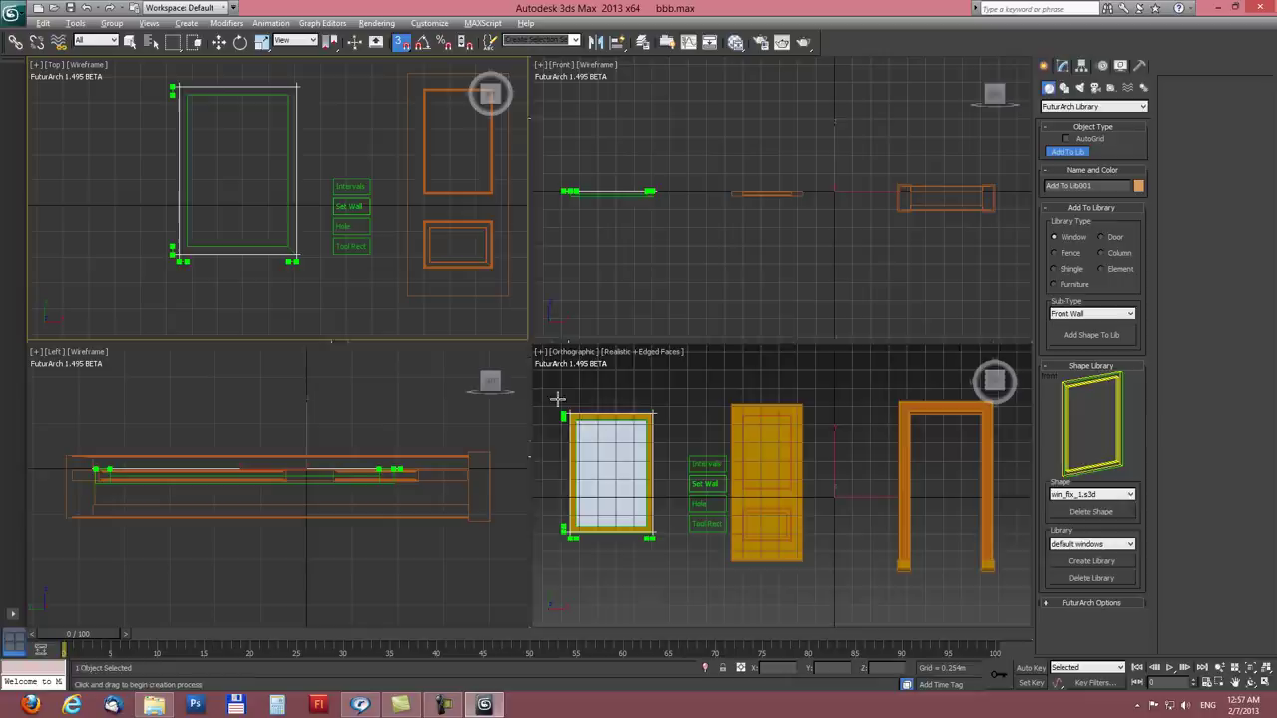
middle_drag(620, 230, 754, 237)
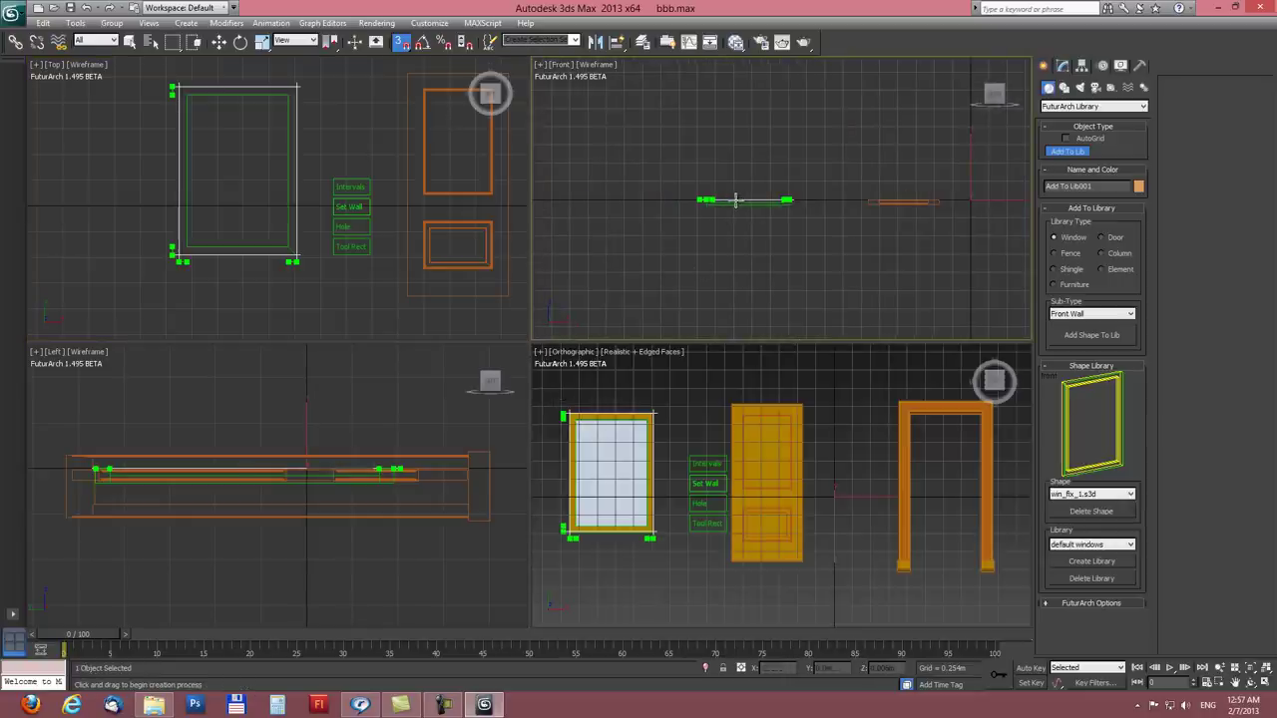
click(353, 228)
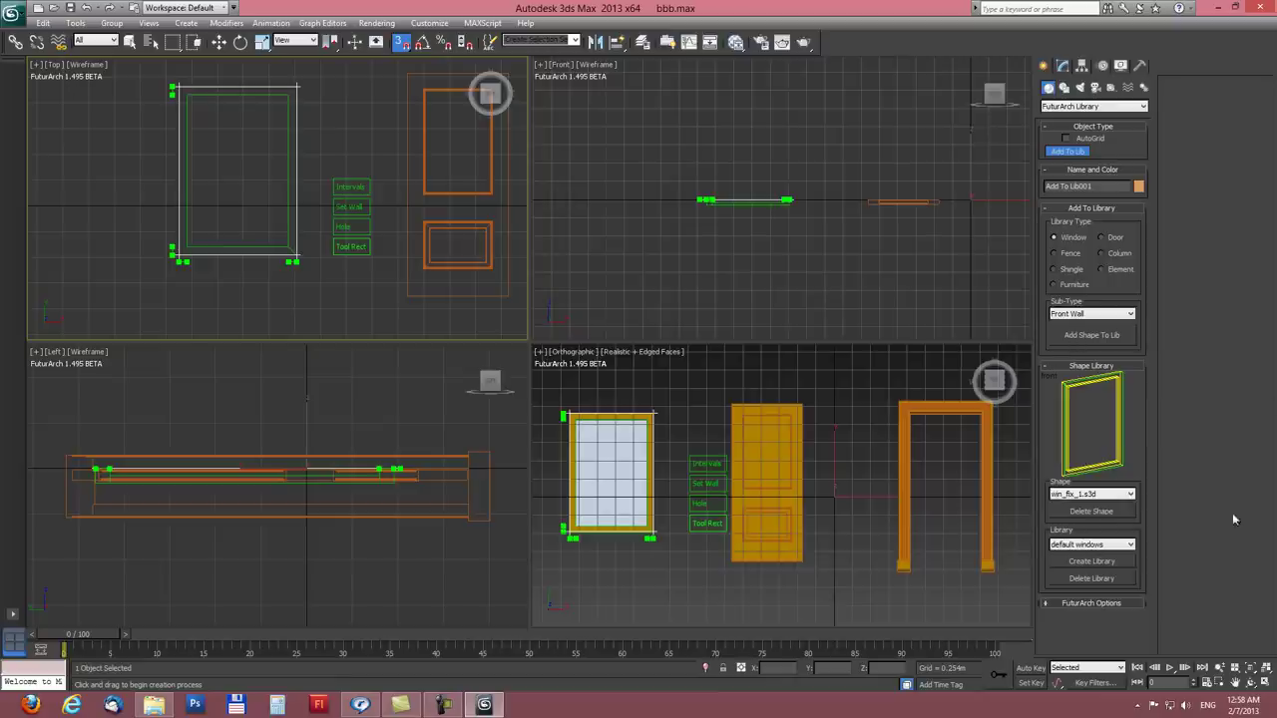
Step: Create a library named test and add the window shape to it under a name beginning with "window_"
click(1078, 563)
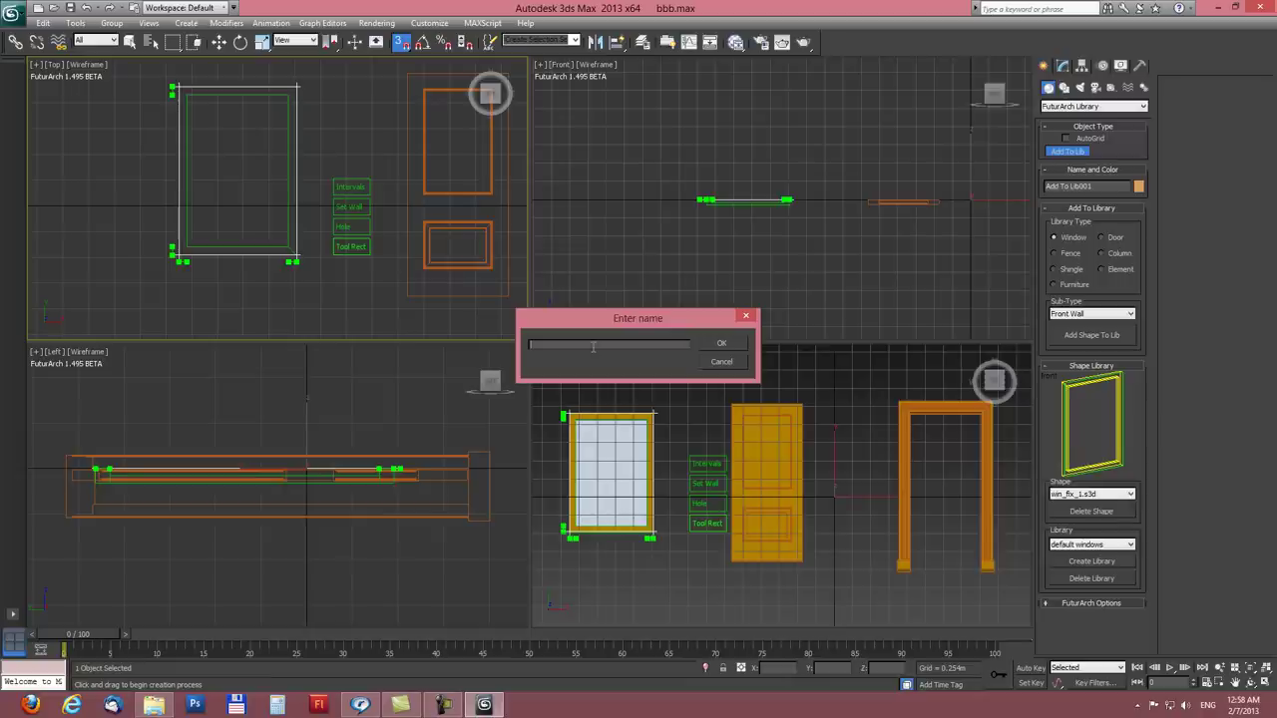
click(719, 342)
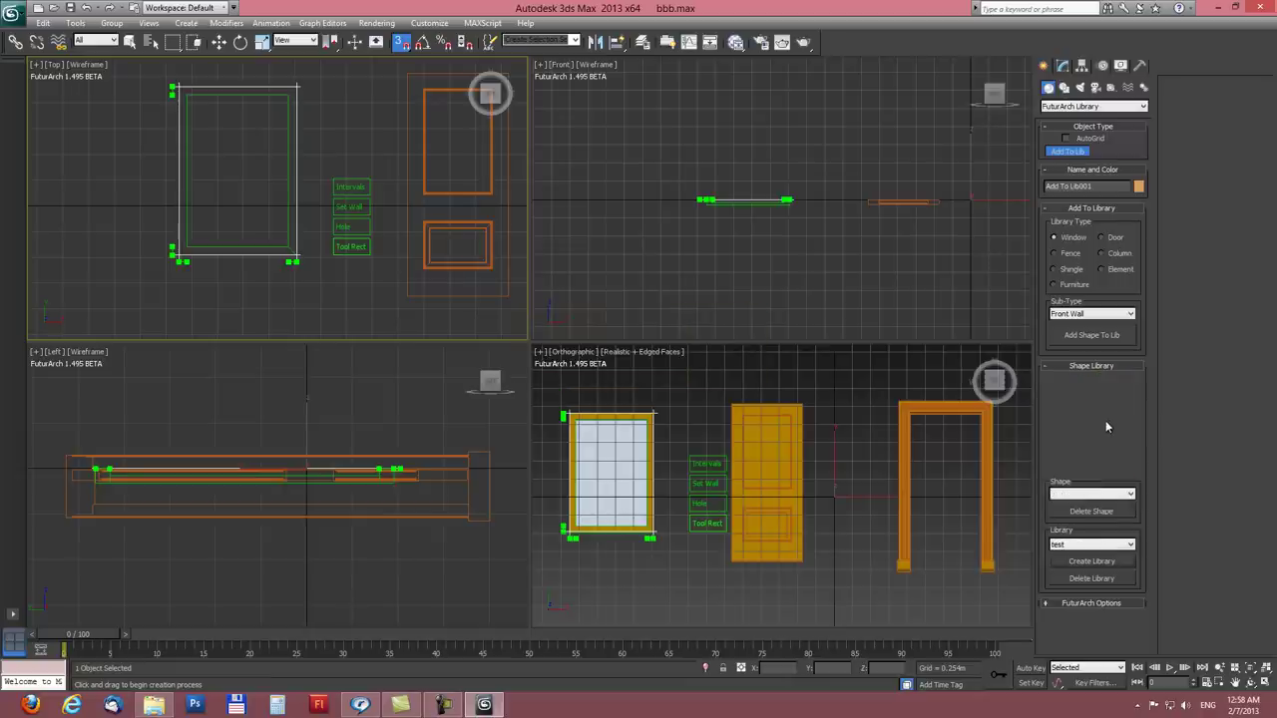
click(1074, 337)
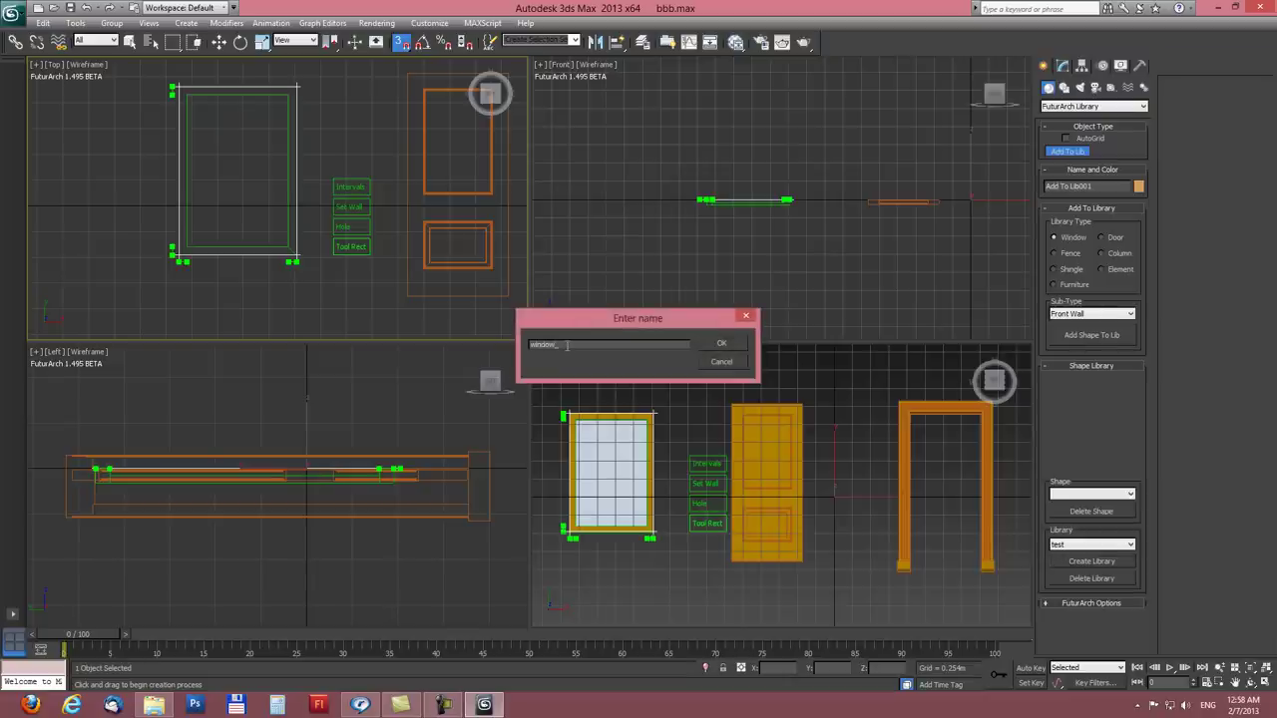
click(716, 344)
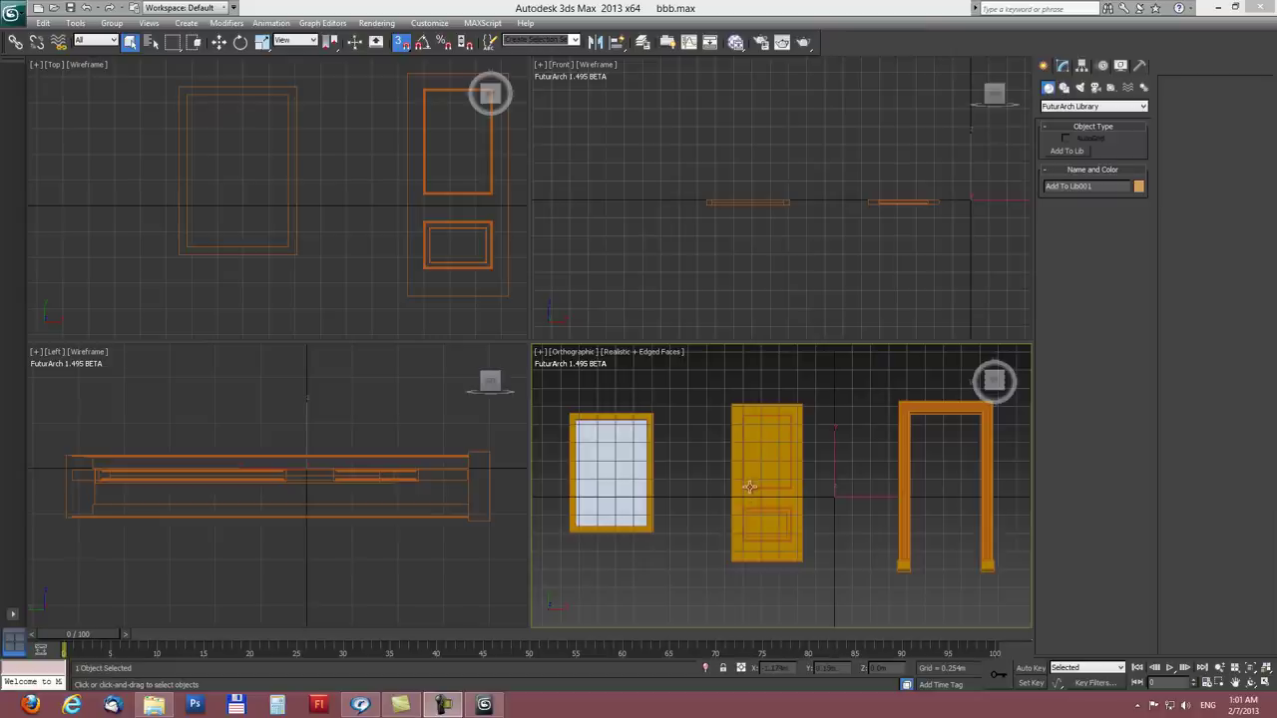
Step: Start the FuturArch ArchViz Element tool with the door_handle_M1.s3d shape from the default handles library
scroll(755, 493, up, 2)
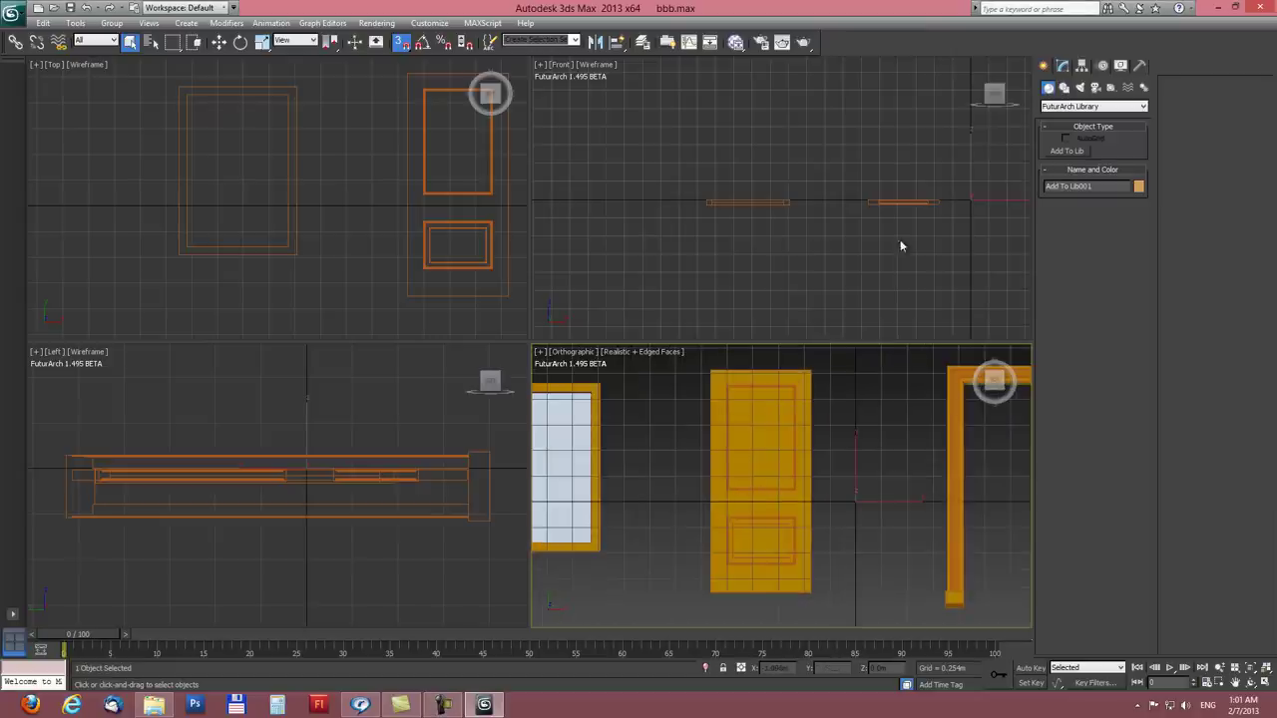
click(1076, 107)
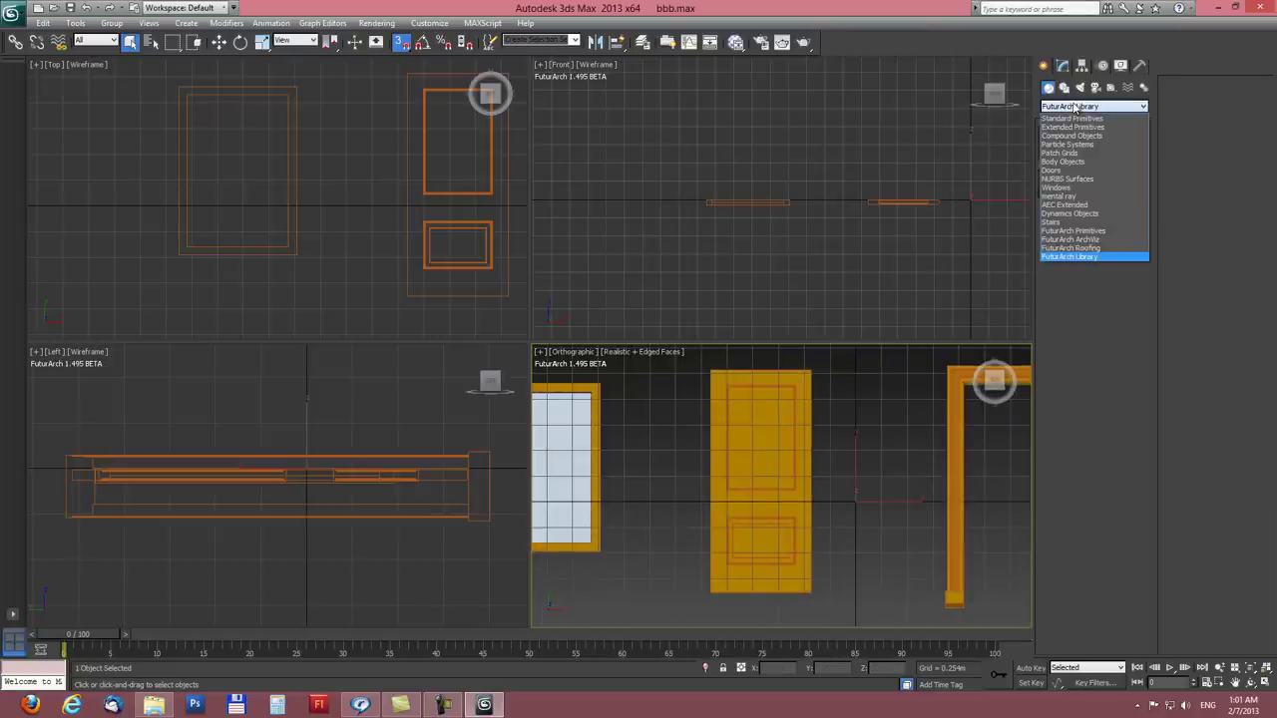
click(1075, 241)
click(1066, 165)
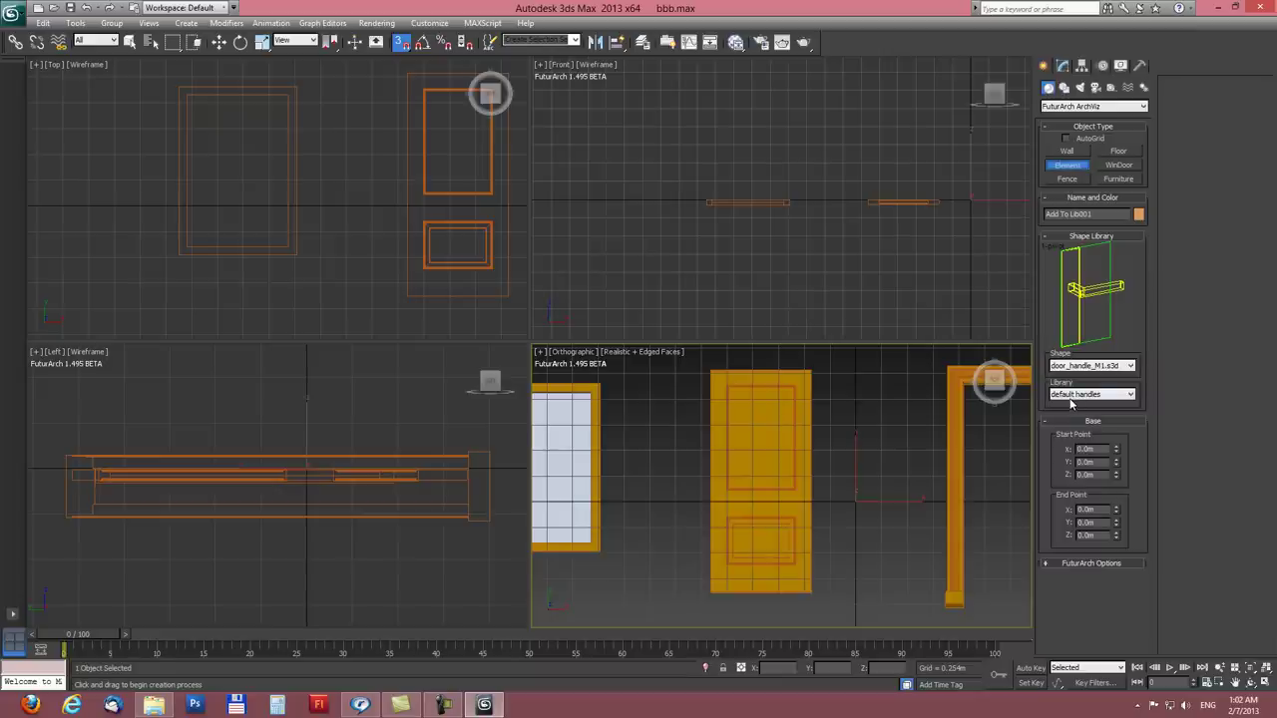
click(1072, 395)
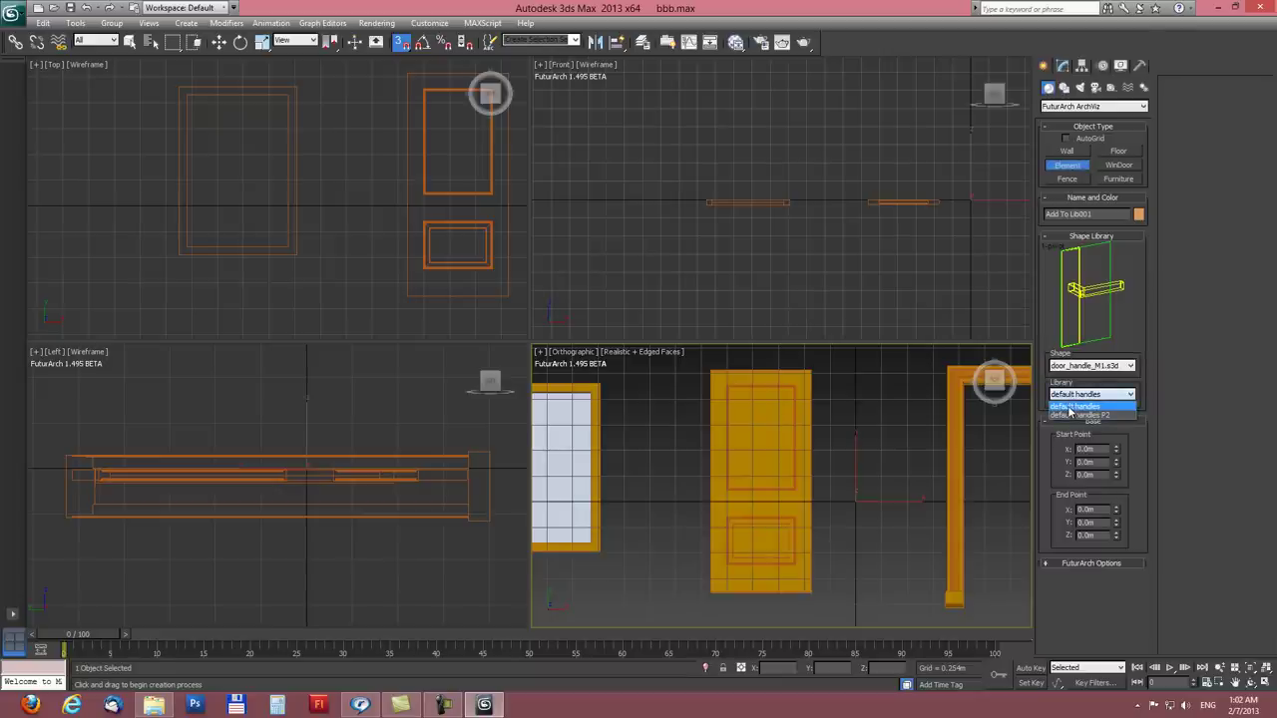
click(1072, 408)
click(1074, 367)
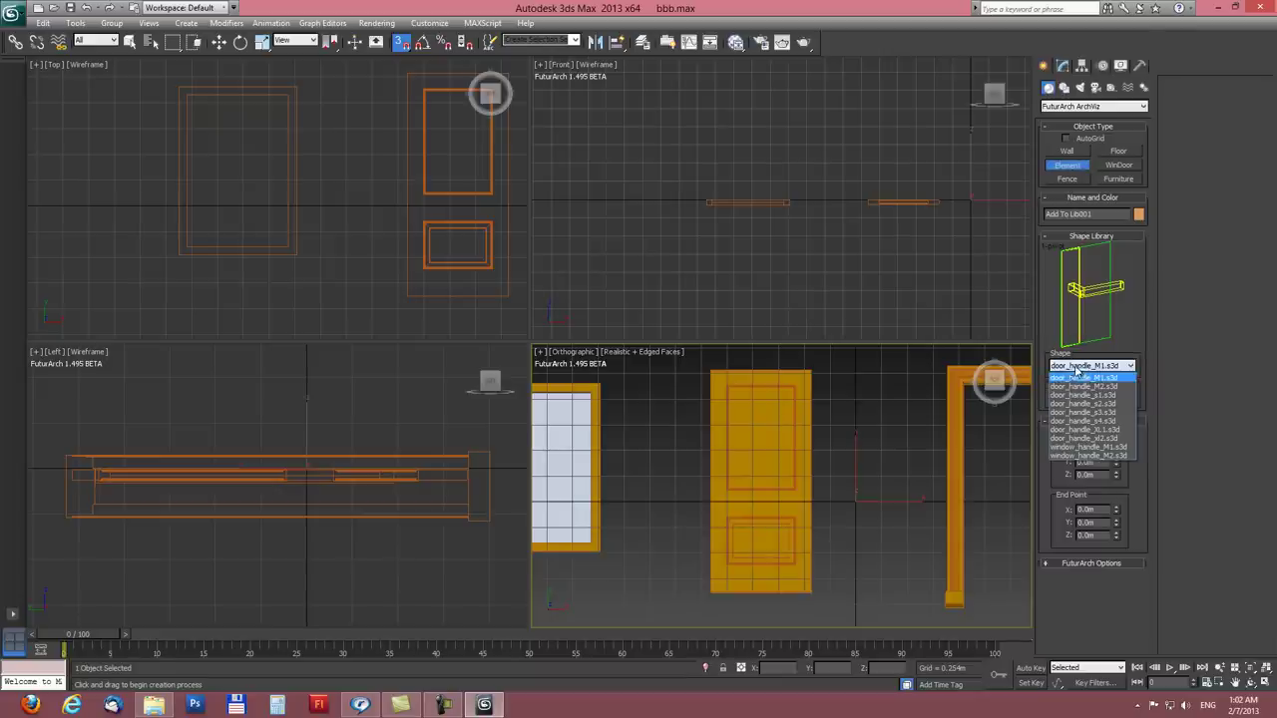
click(1080, 392)
key(Down)
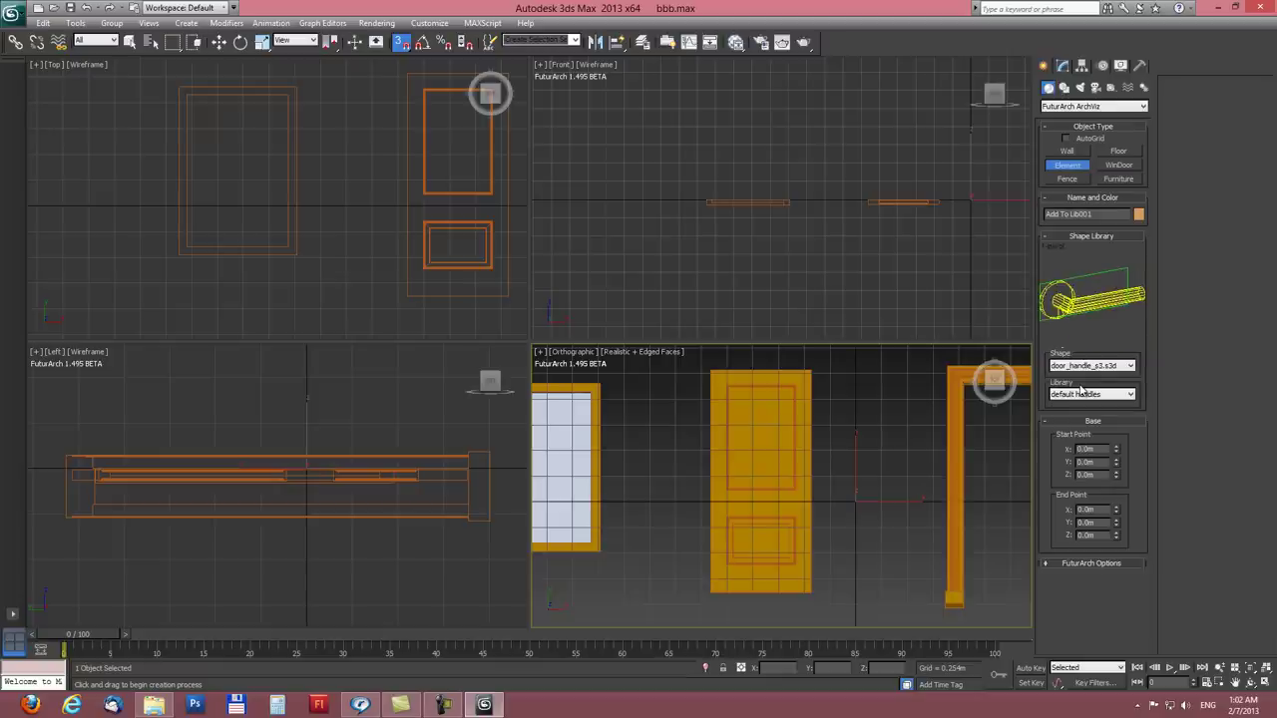
key(Down)
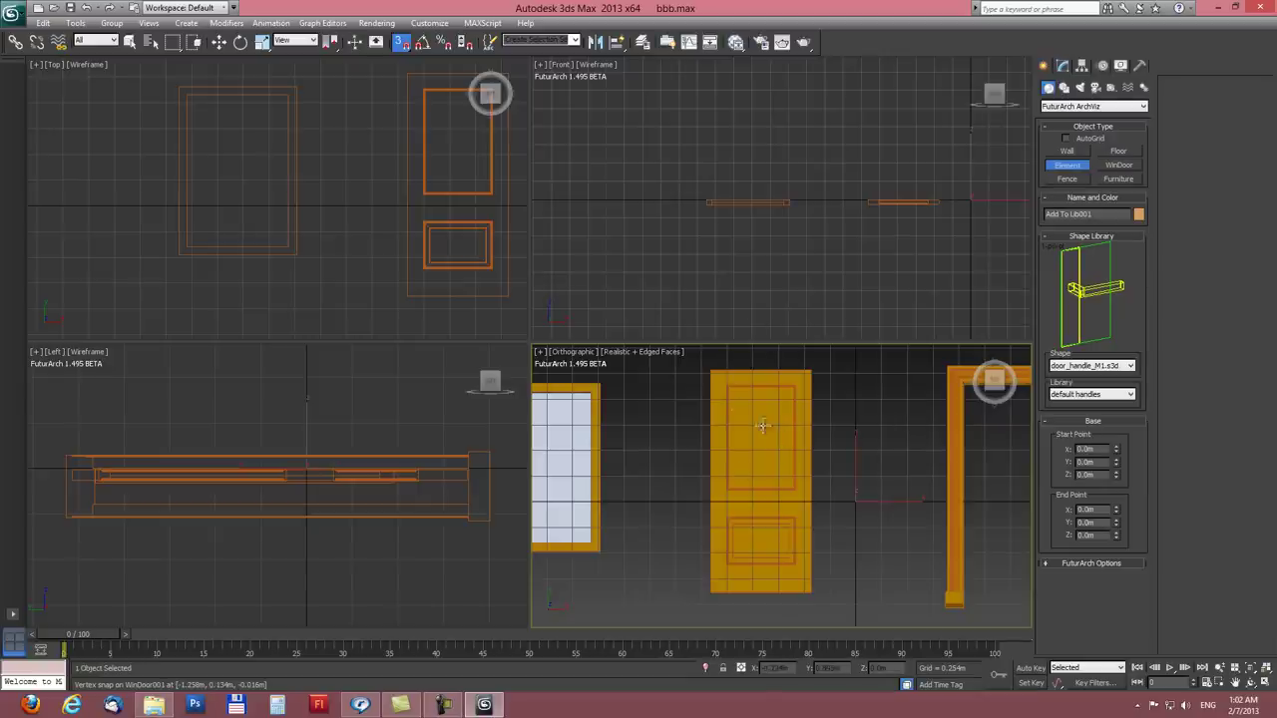
Step: Place the handle on the door's left stile between the two panels, at about X -1.358 m, Y 0.066 m
mouse_move(743, 477)
alt+middle_down()
mouse_move(723, 469)
mouse_move(750, 477)
alt+middle_up()
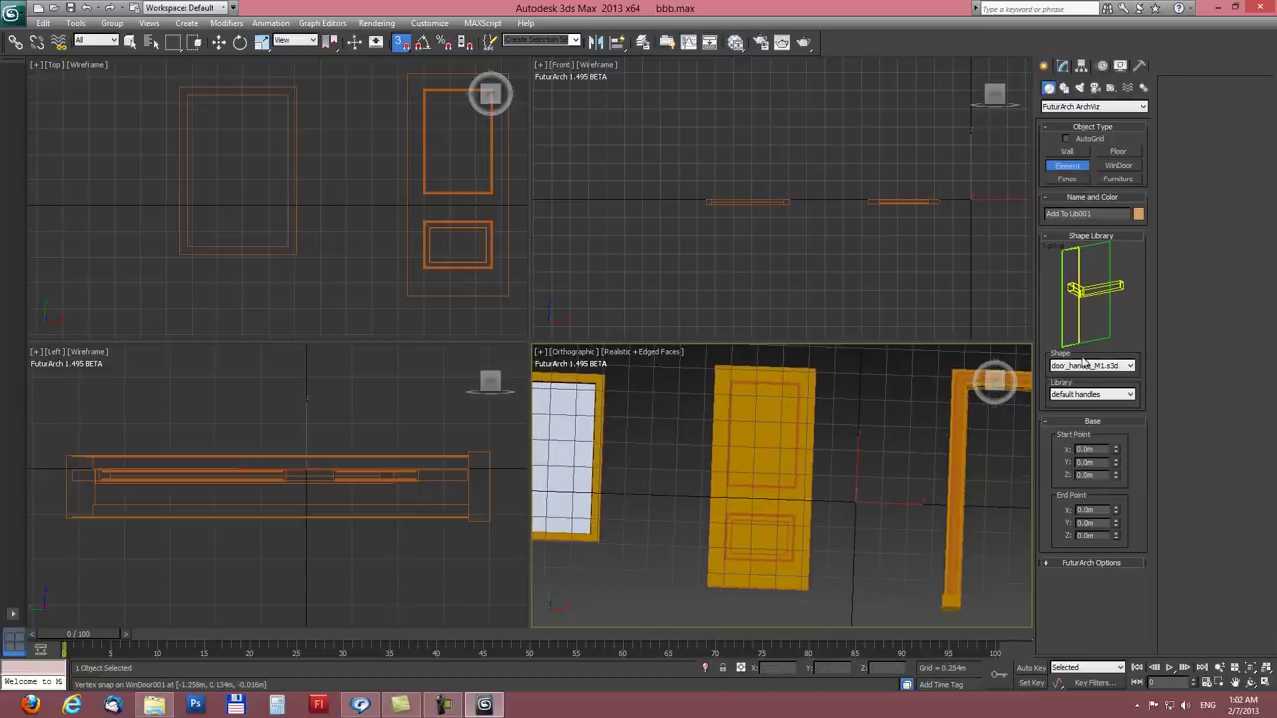
key(alt+w)
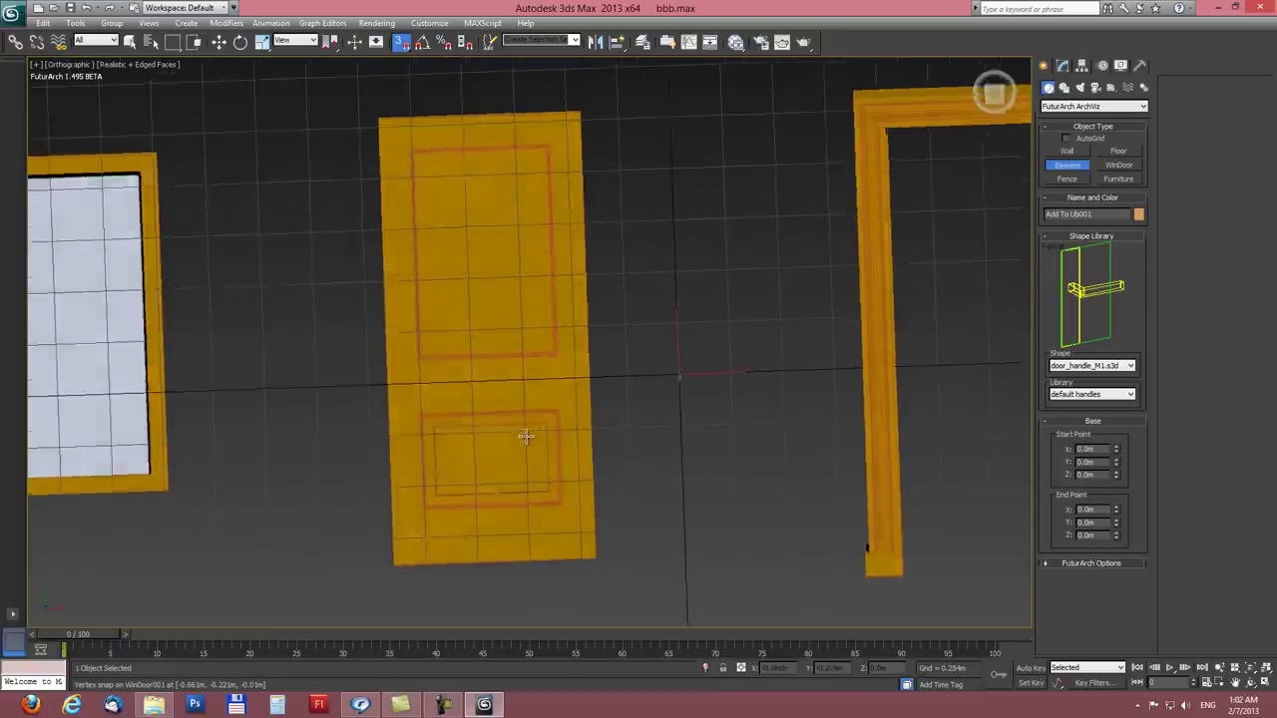
alt+middle_drag(526, 421, 467, 374)
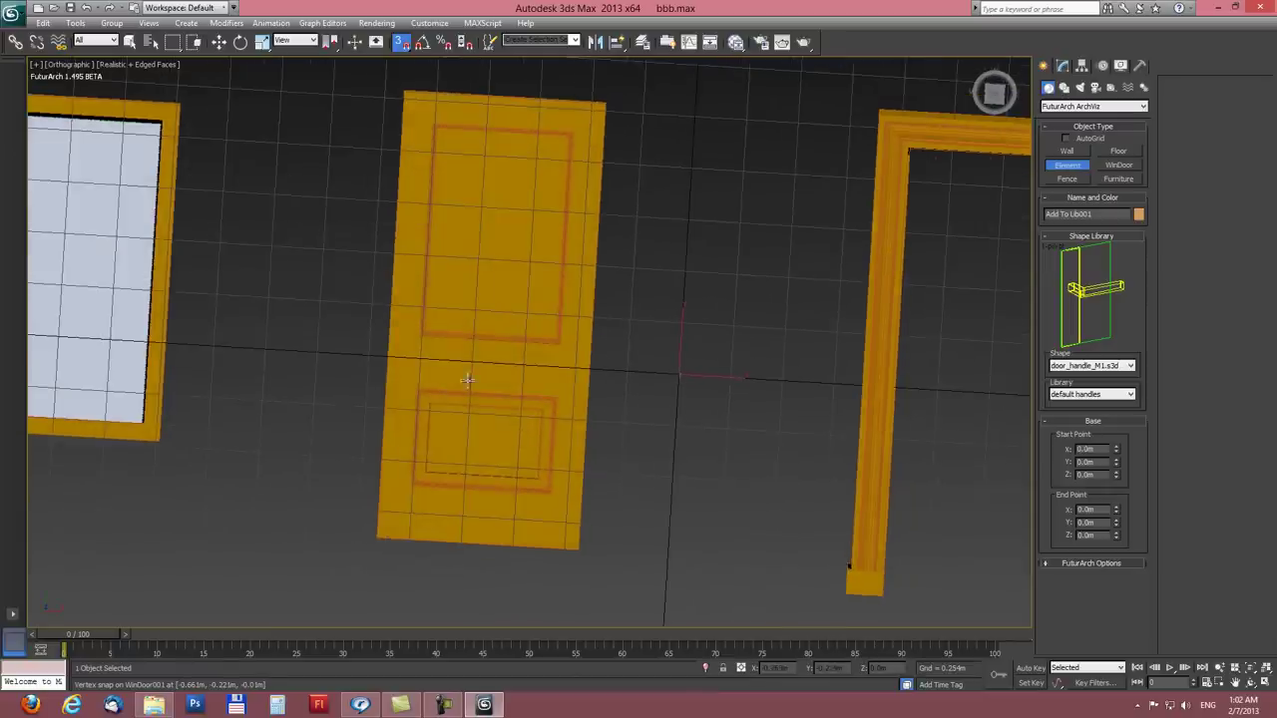
click(408, 350)
alt+middle_drag(408, 349, 382, 329)
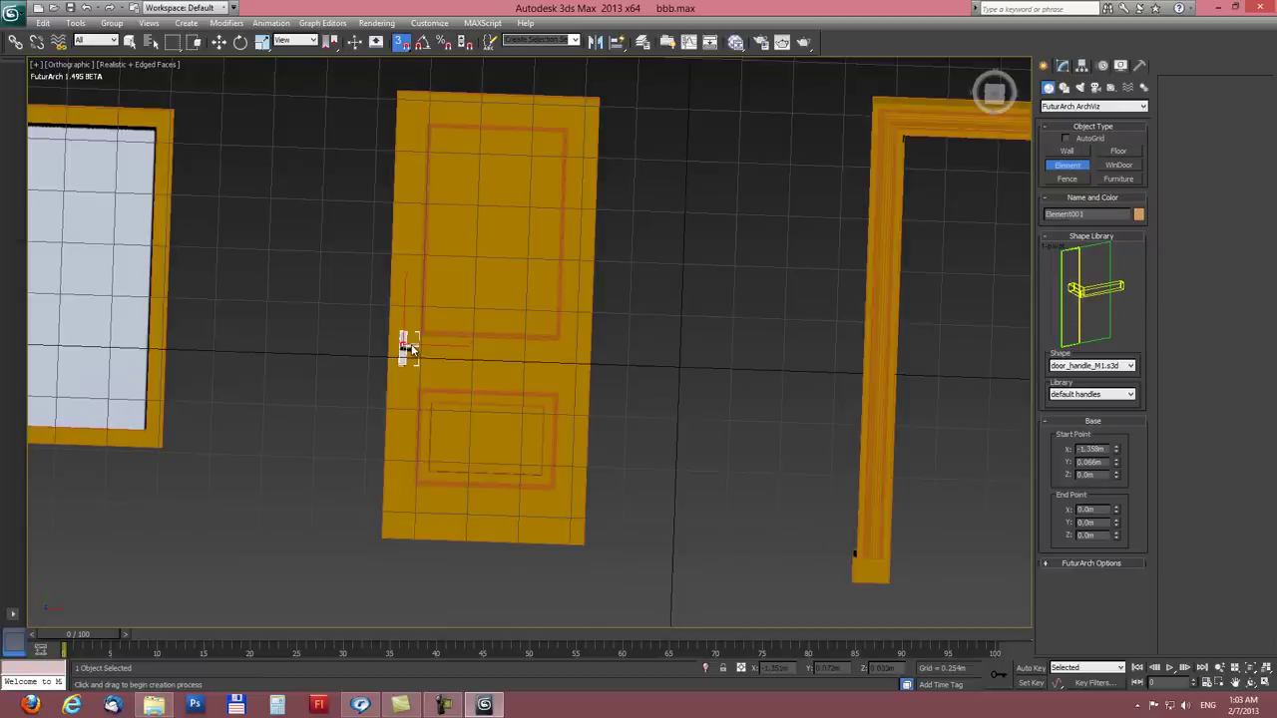
Step: Select the door together with its handle and create a FuturArch Add To Lib object from them in the Top view
mouse_move(508, 262)
alt+middle_down()
mouse_move(493, 263)
mouse_move(504, 214)
mouse_move(502, 290)
mouse_move(509, 264)
alt+middle_up()
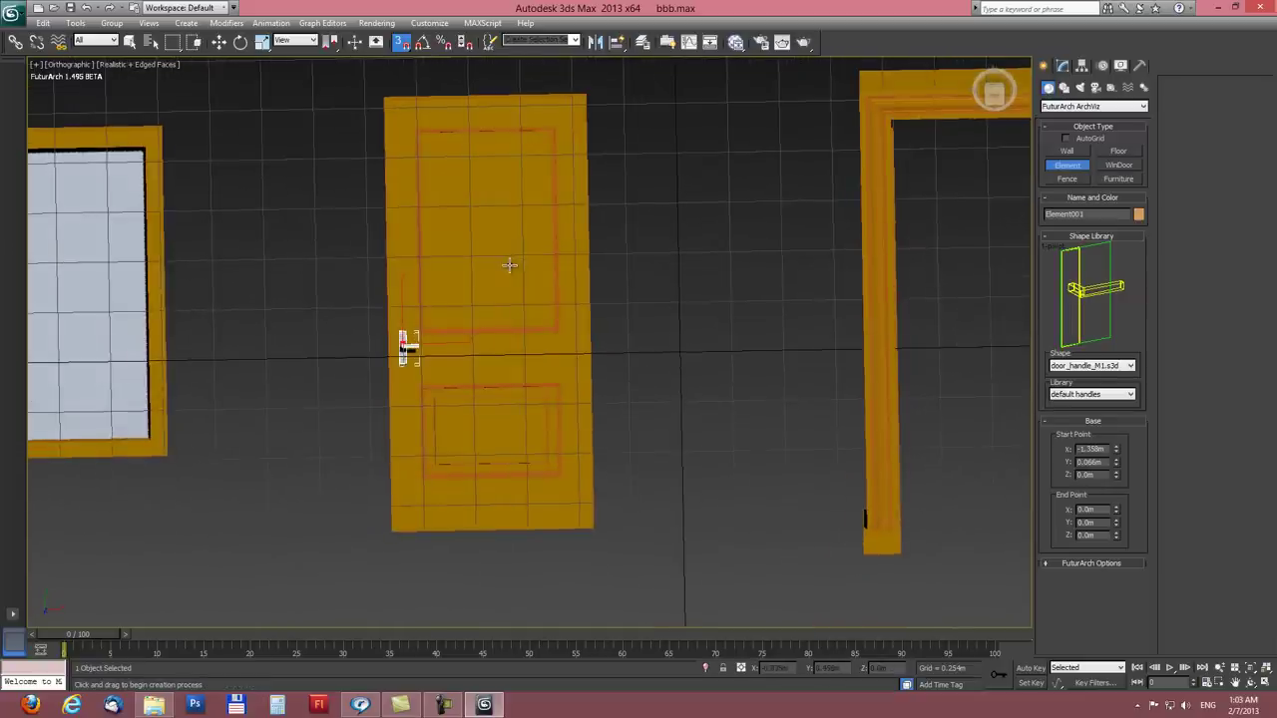
key(alt+w)
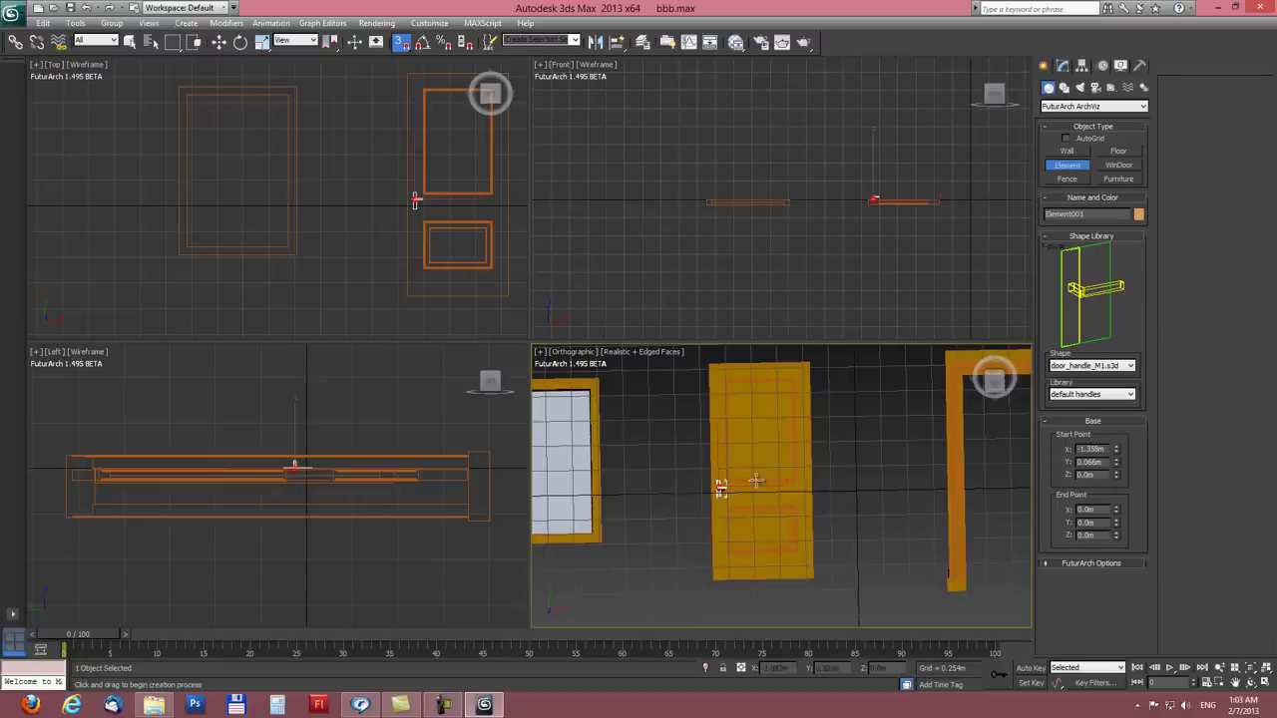
scroll(786, 481, up, 3)
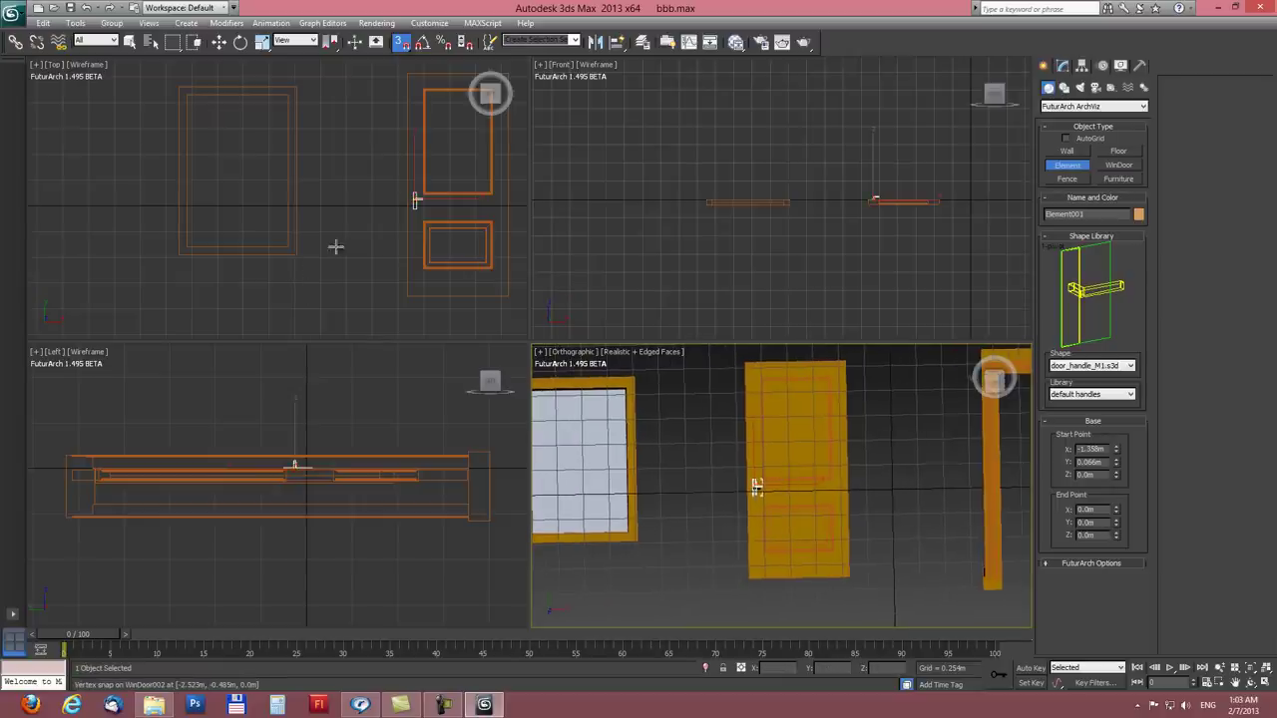
middle_drag(345, 240, 259, 213)
key(w)
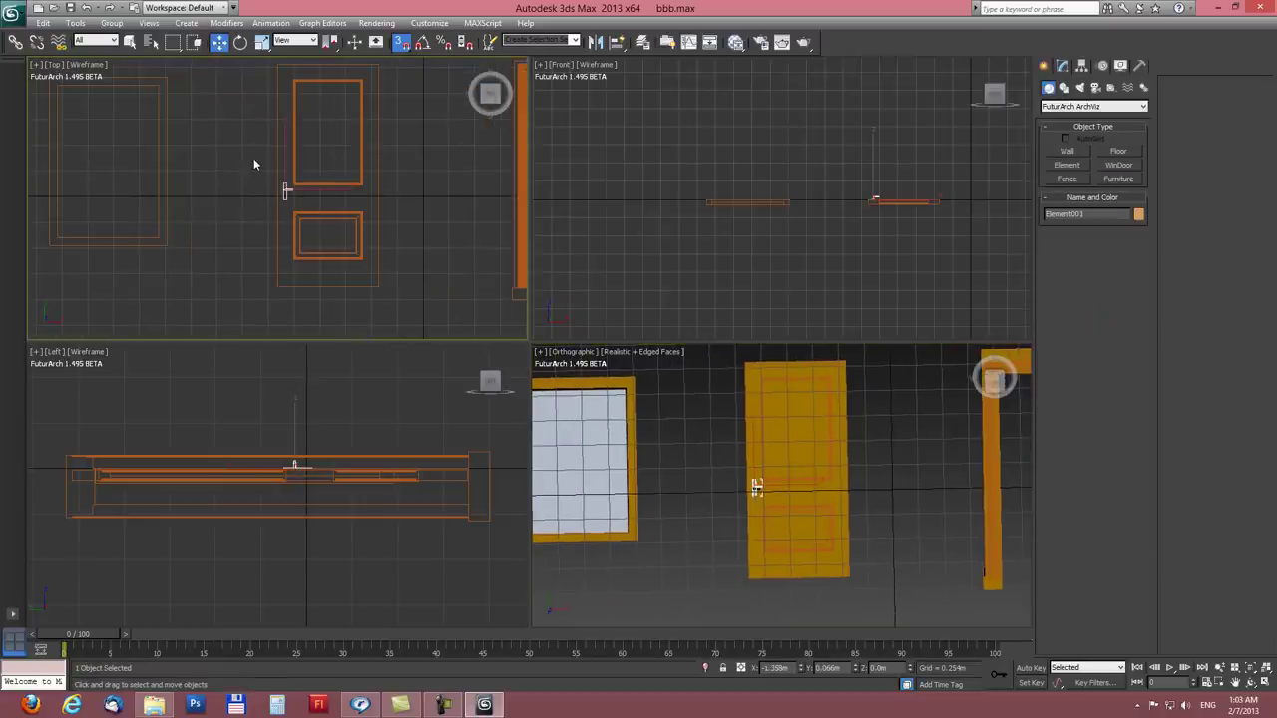
drag(397, 285, 399, 285)
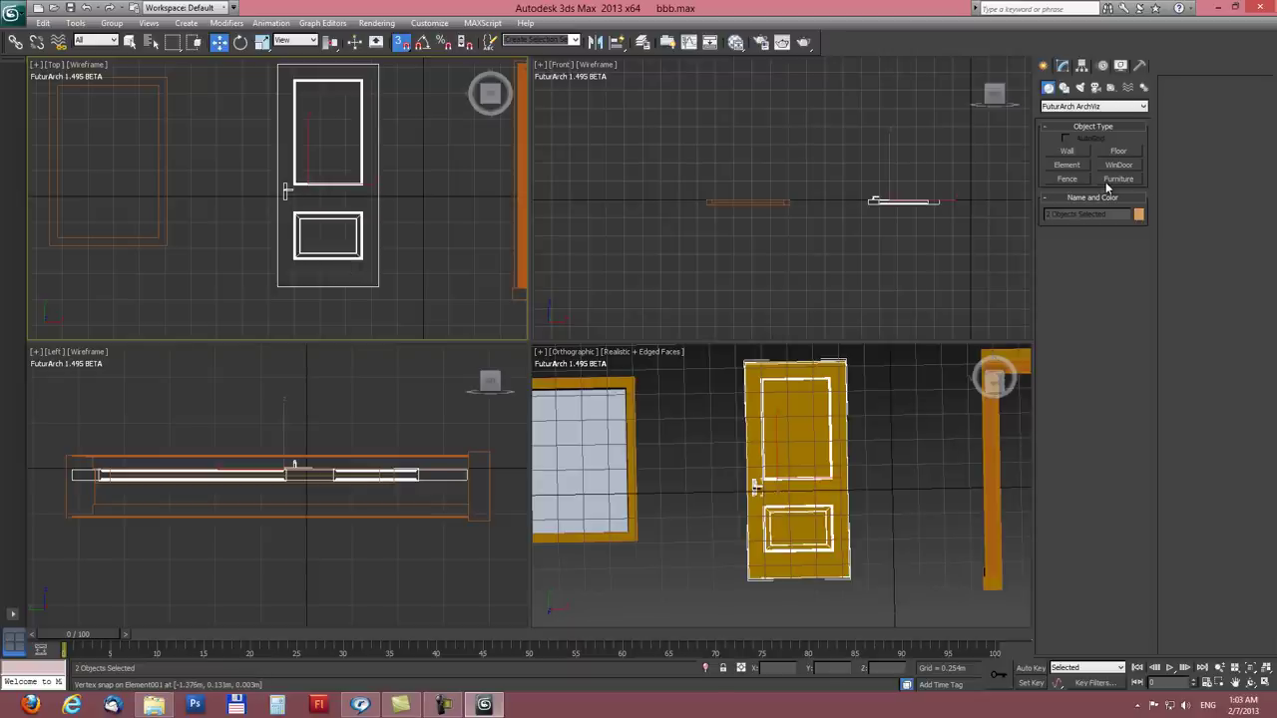
click(1077, 107)
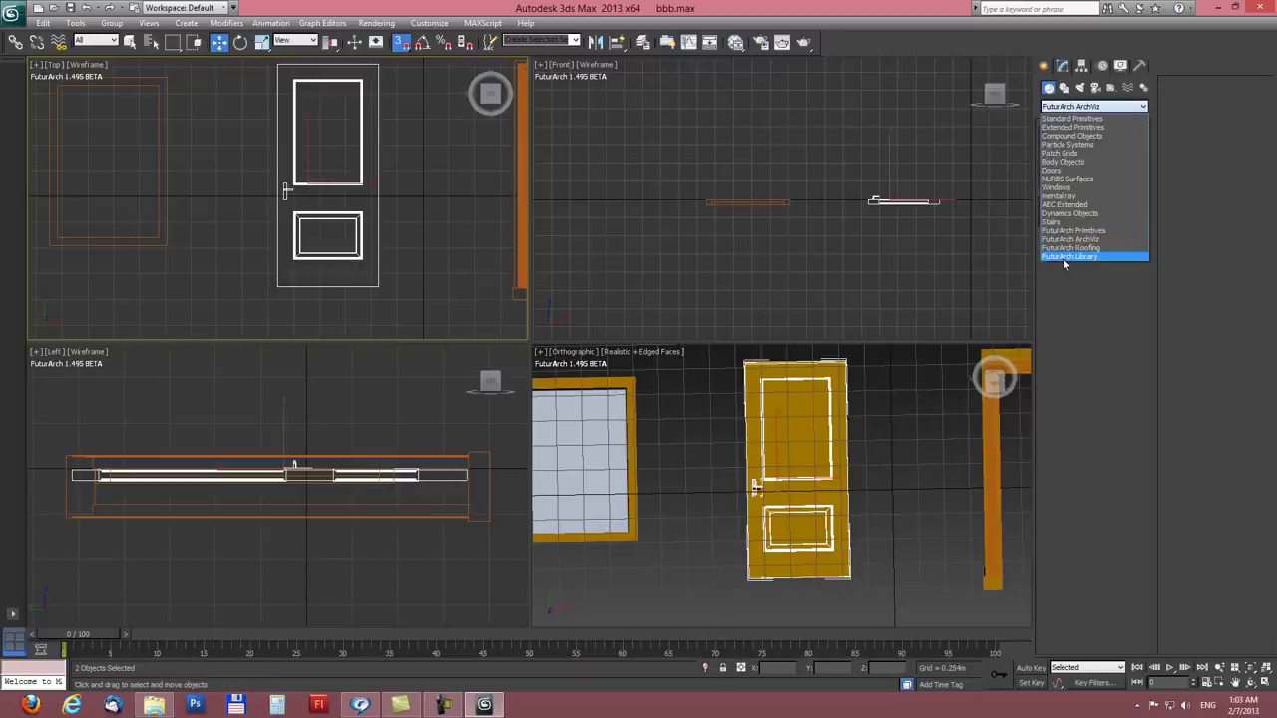
click(1063, 258)
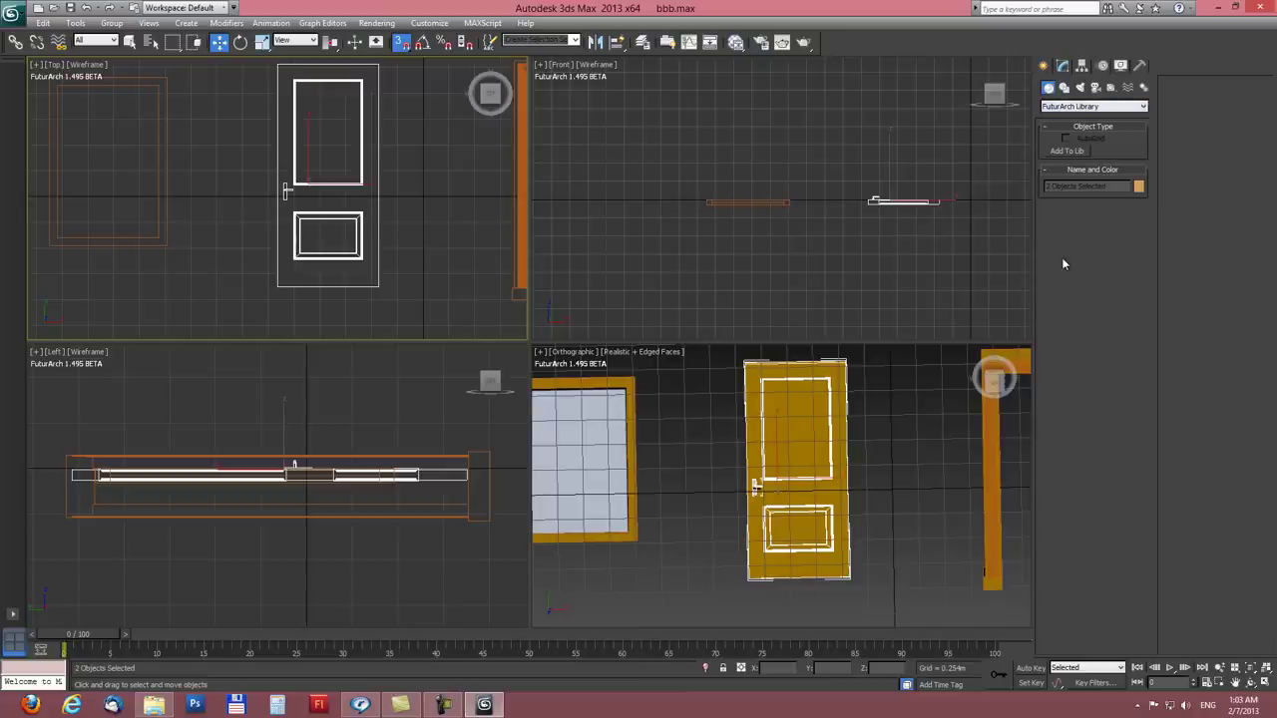
click(1068, 151)
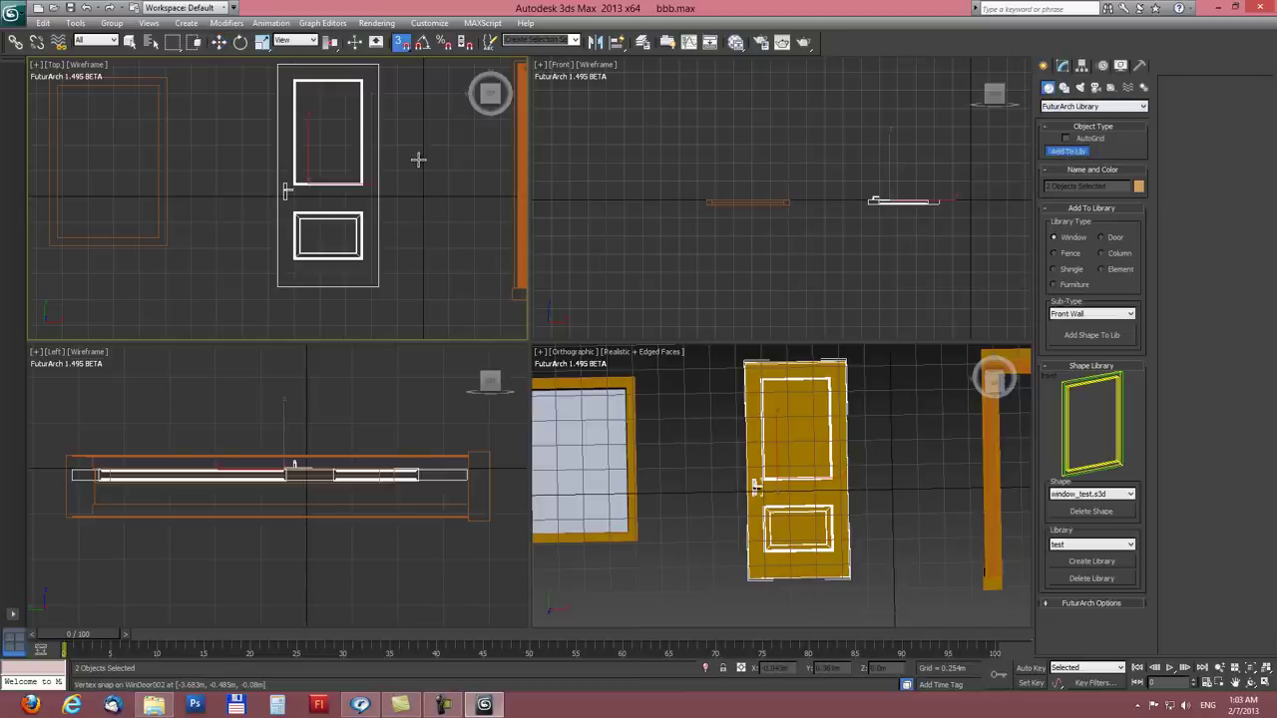
middle_drag(433, 148, 408, 171)
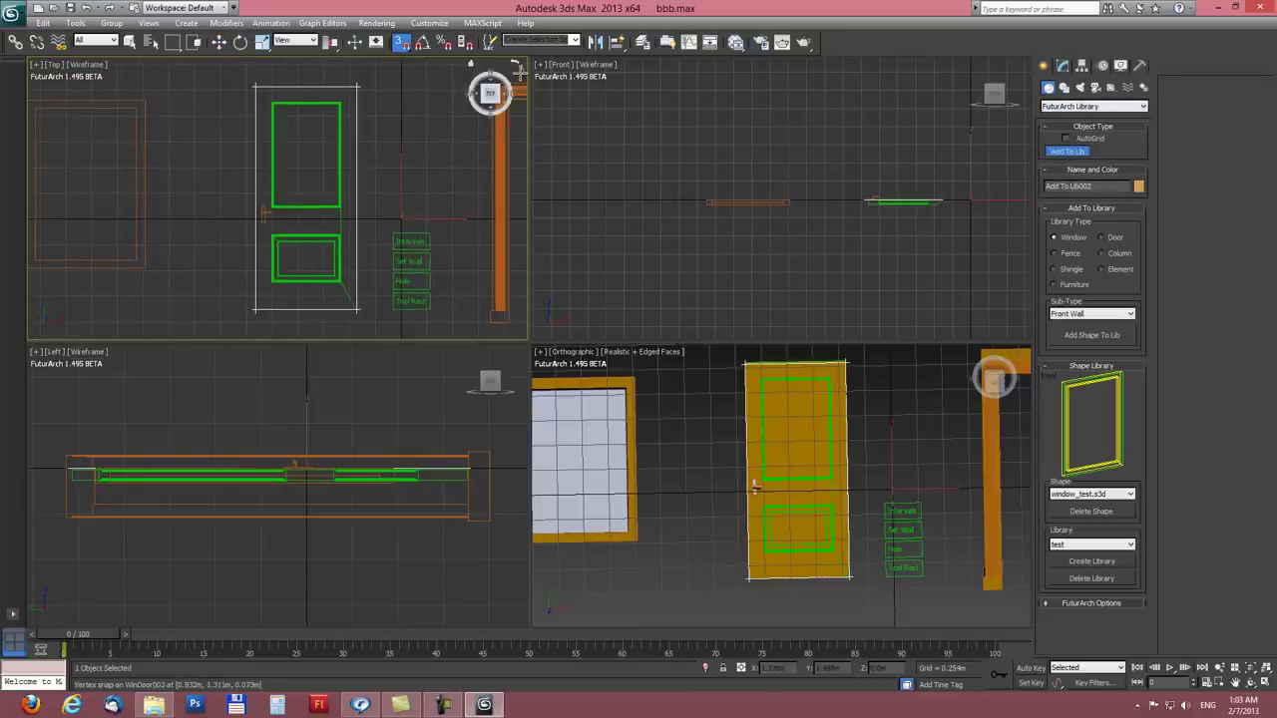
Step: Define X intervals across the side mouldings of the door's upper panel in the Top view
key(alt+w)
middle_drag(661, 297, 593, 267)
click(662, 465)
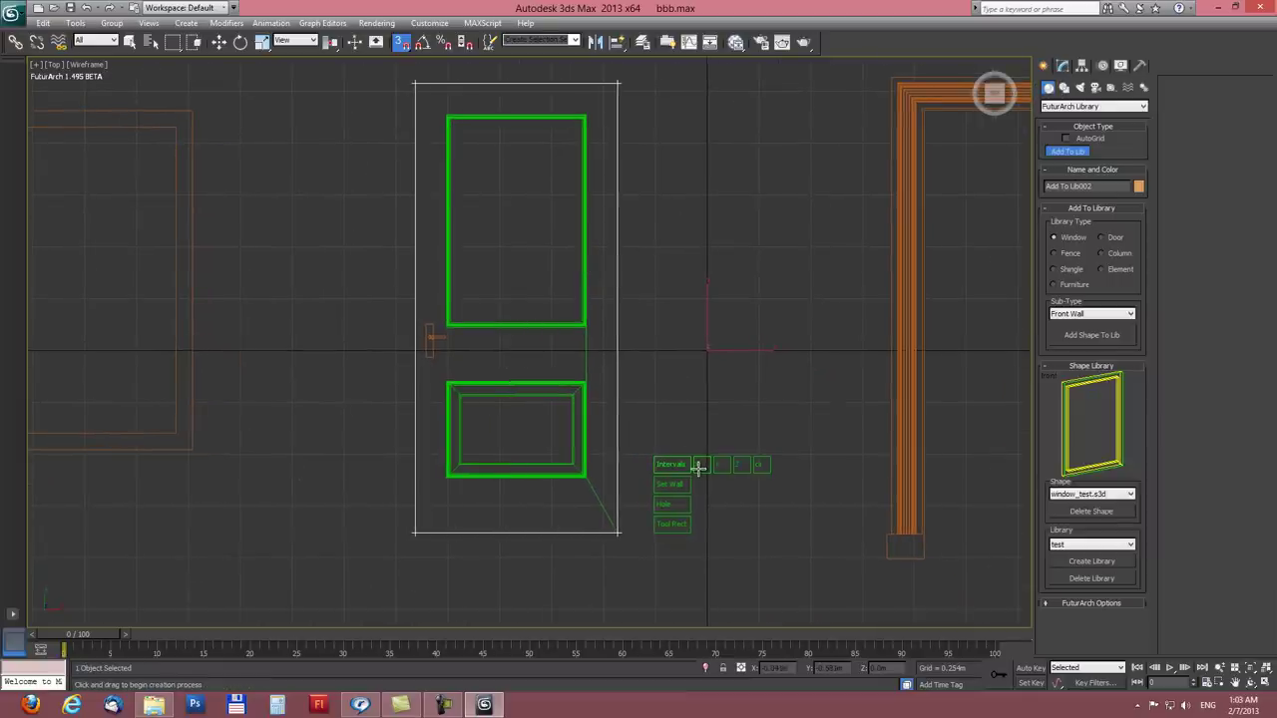
middle_drag(413, 485, 485, 413)
scroll(485, 413, up, 3)
middle_drag(513, 462, 525, 353)
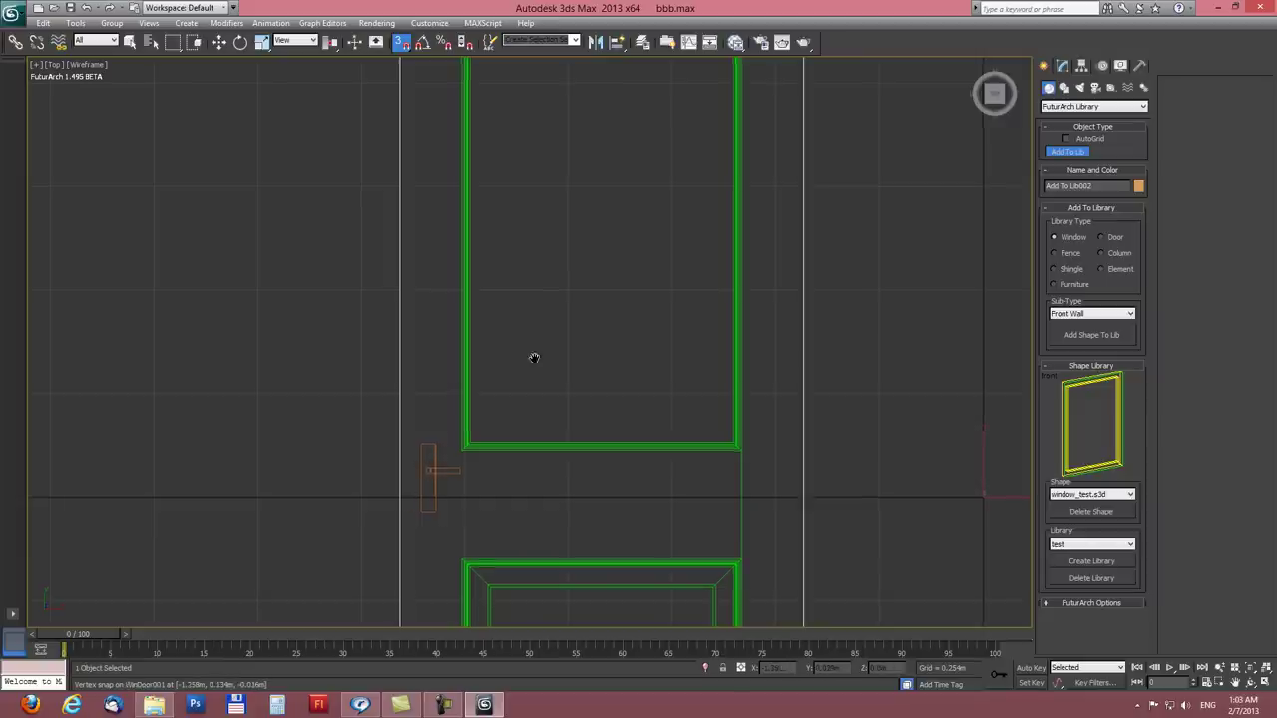
middle_drag(530, 359, 530, 530)
middle_drag(533, 381, 505, 413)
middle_drag(517, 534, 522, 332)
middle_drag(530, 226, 532, 335)
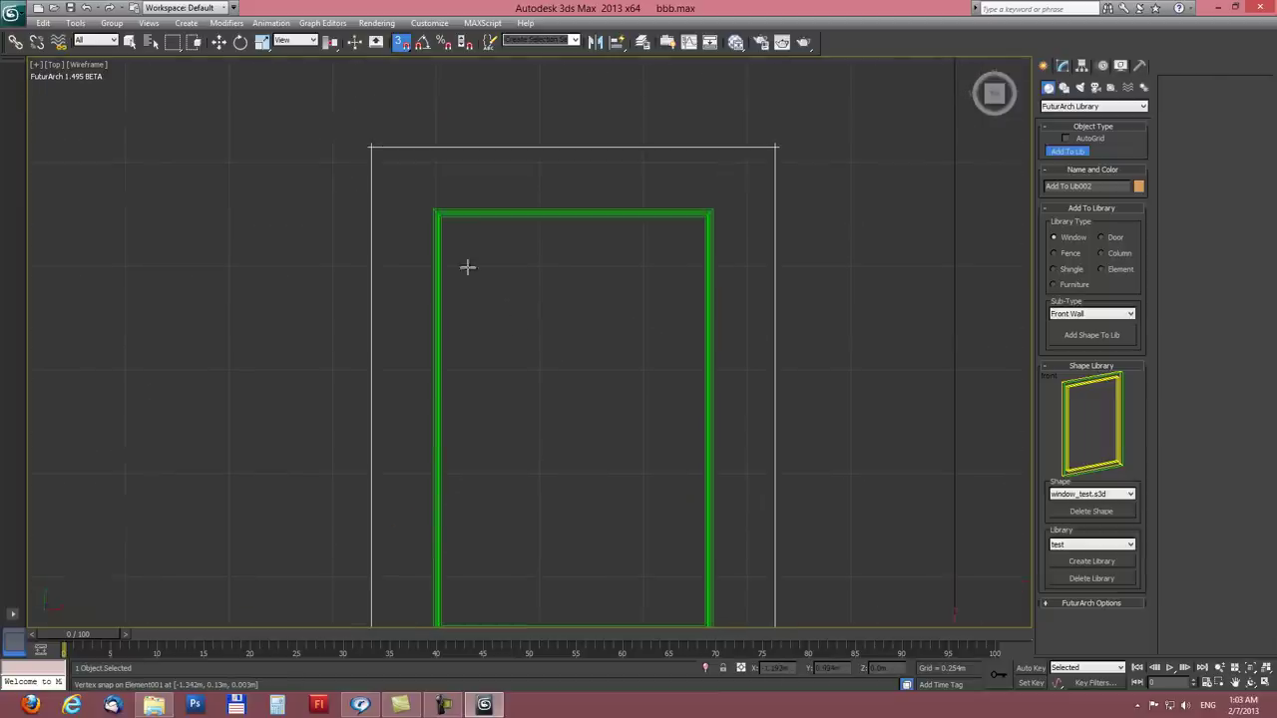
scroll(496, 274, up, 3)
middle_drag(490, 169, 537, 297)
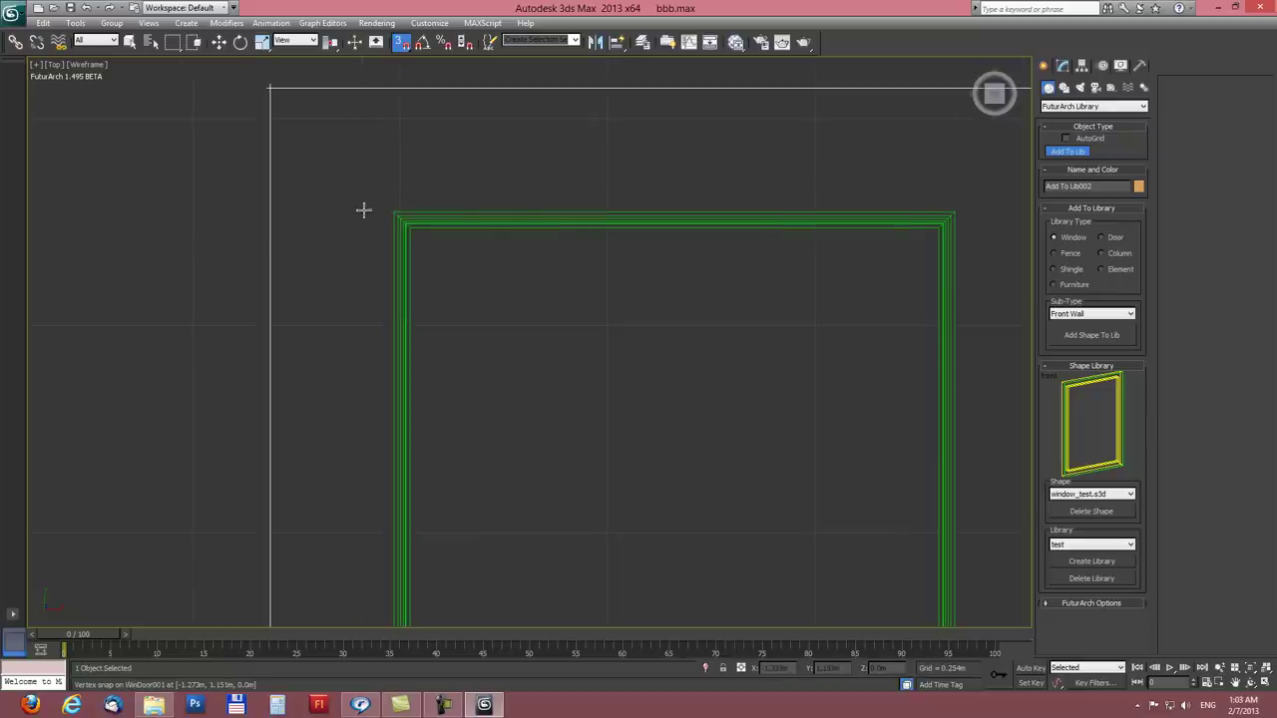
click(393, 212)
middle_drag(744, 328, 496, 294)
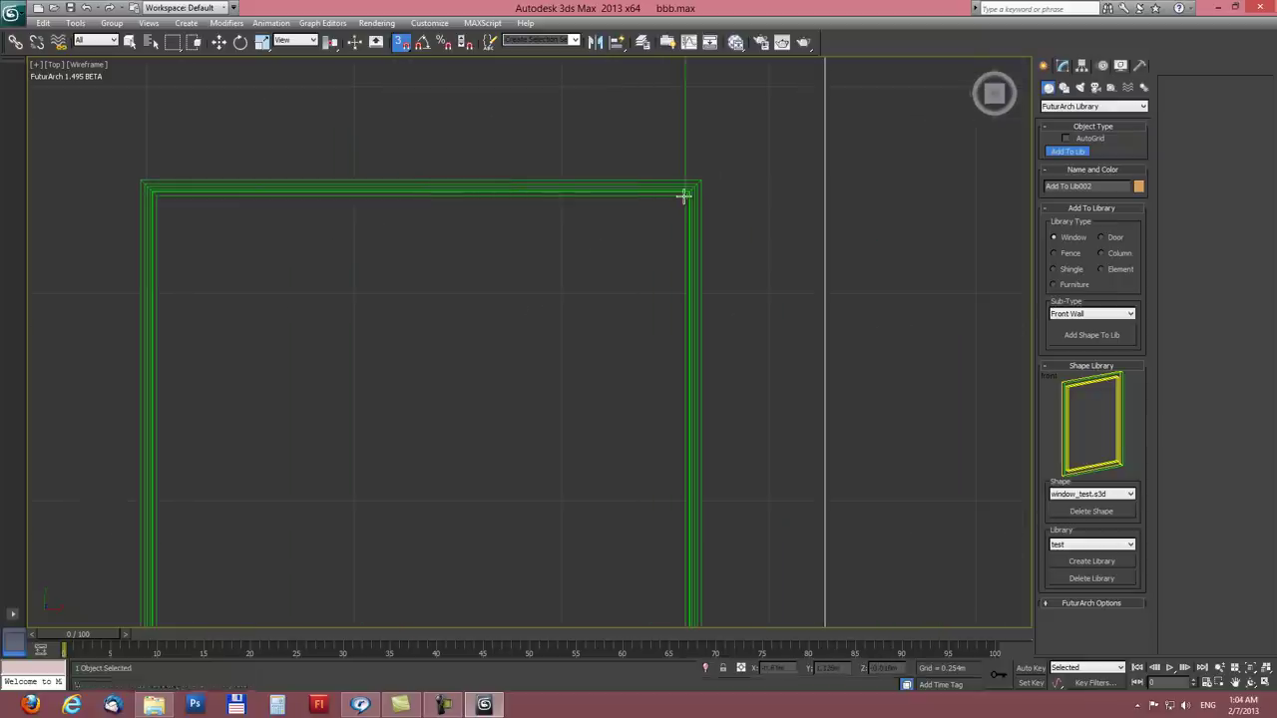
scroll(465, 343, down, 4)
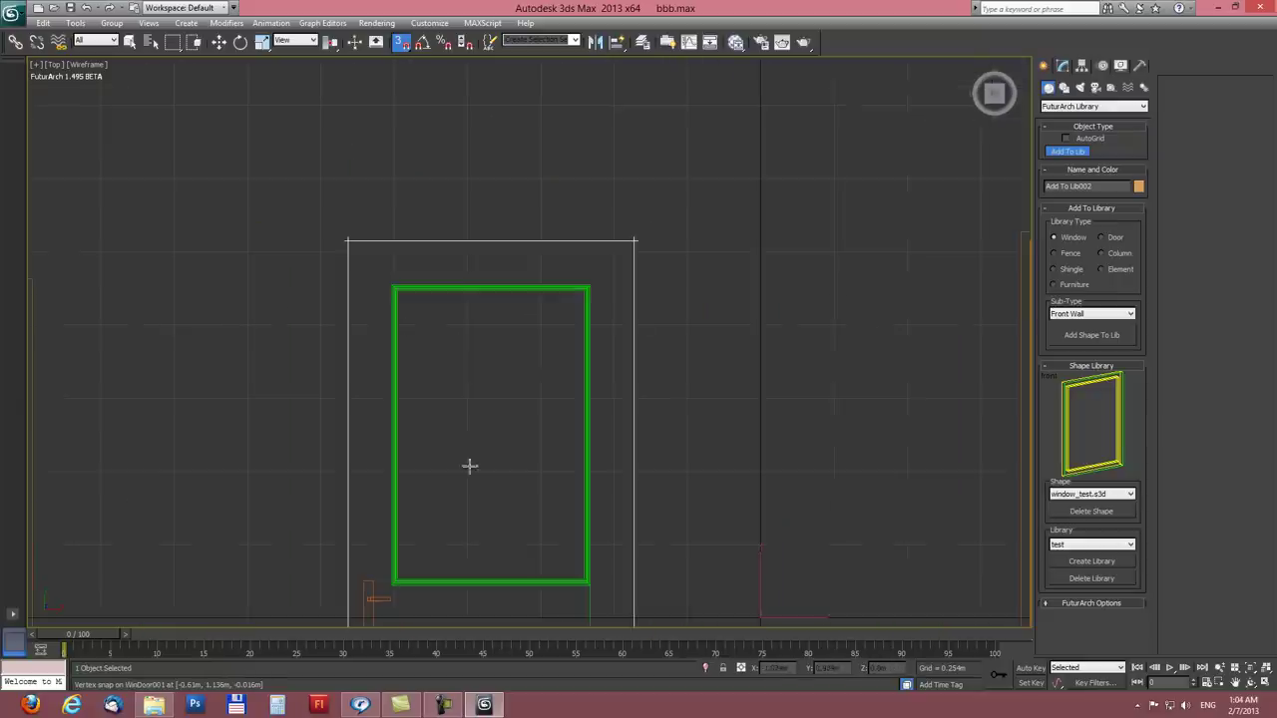
Step: Extend the door's X intervals over the full width of the lower panel's bevelled side mouldings
middle_drag(468, 458, 468, 199)
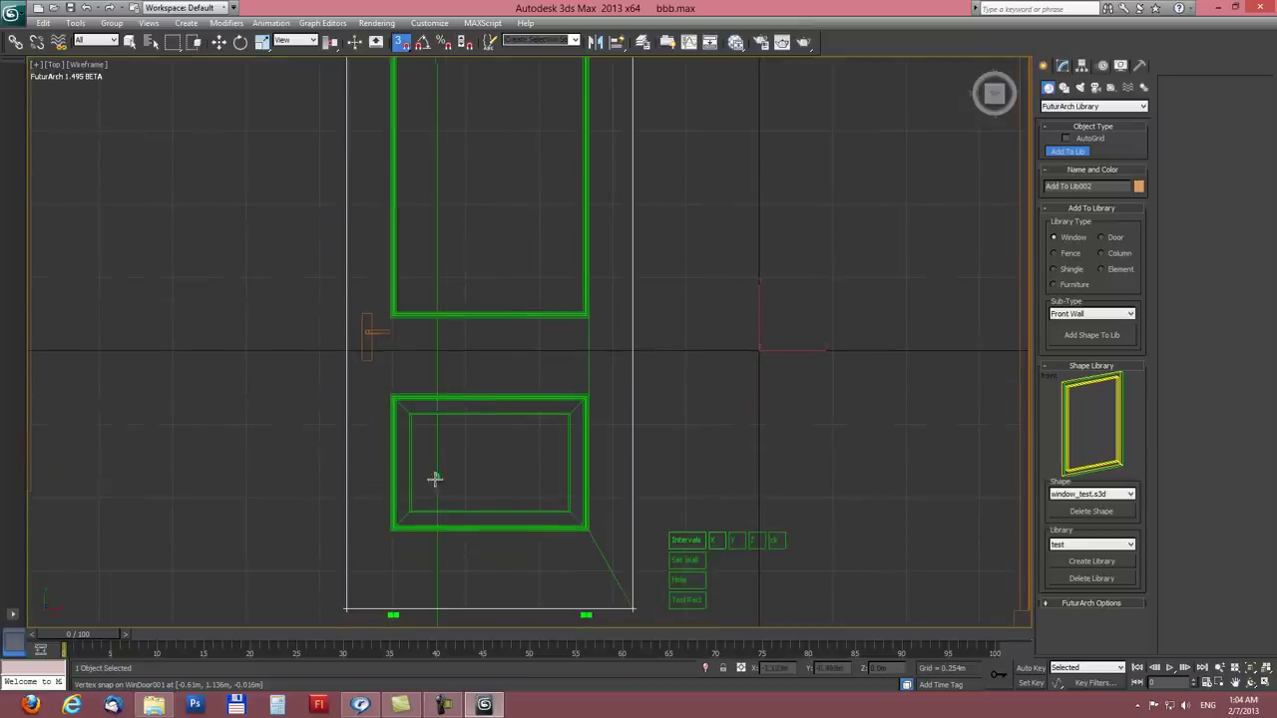
click(387, 532)
click(565, 585)
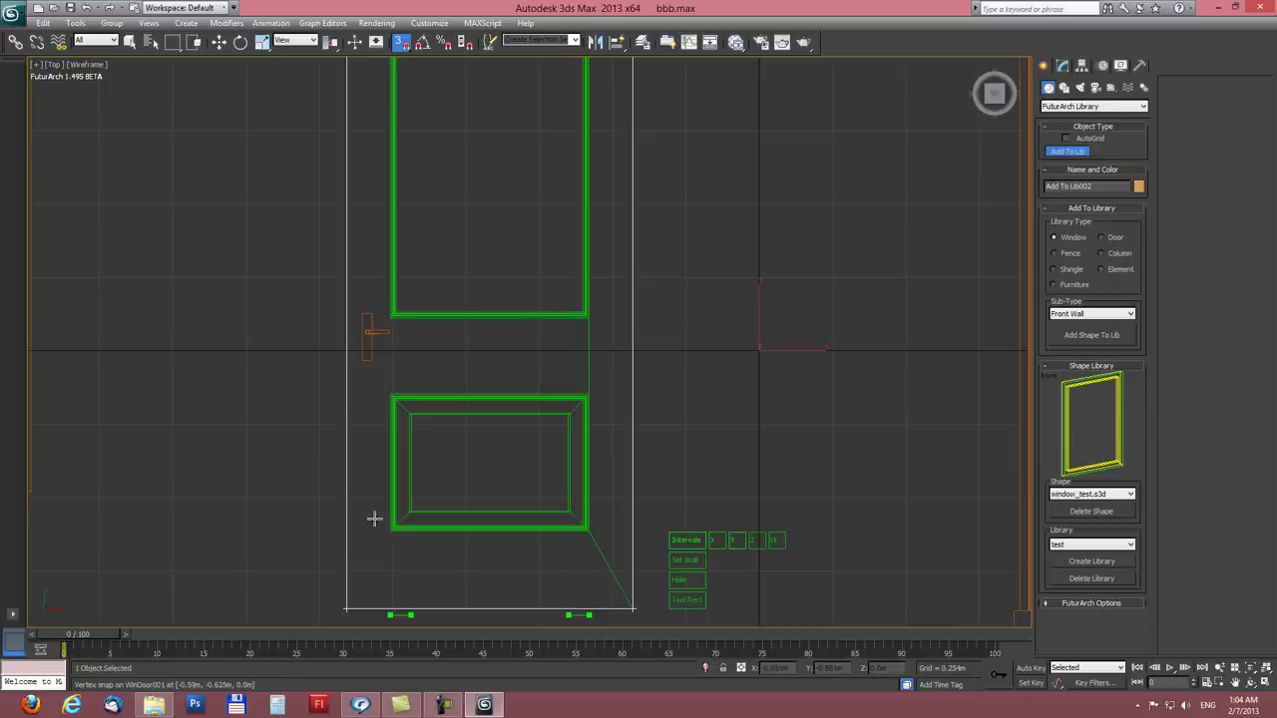
Step: Define Y intervals across the bottom and top bevelled mouldings of the door's lower panel
click(416, 510)
click(389, 531)
click(416, 415)
click(390, 397)
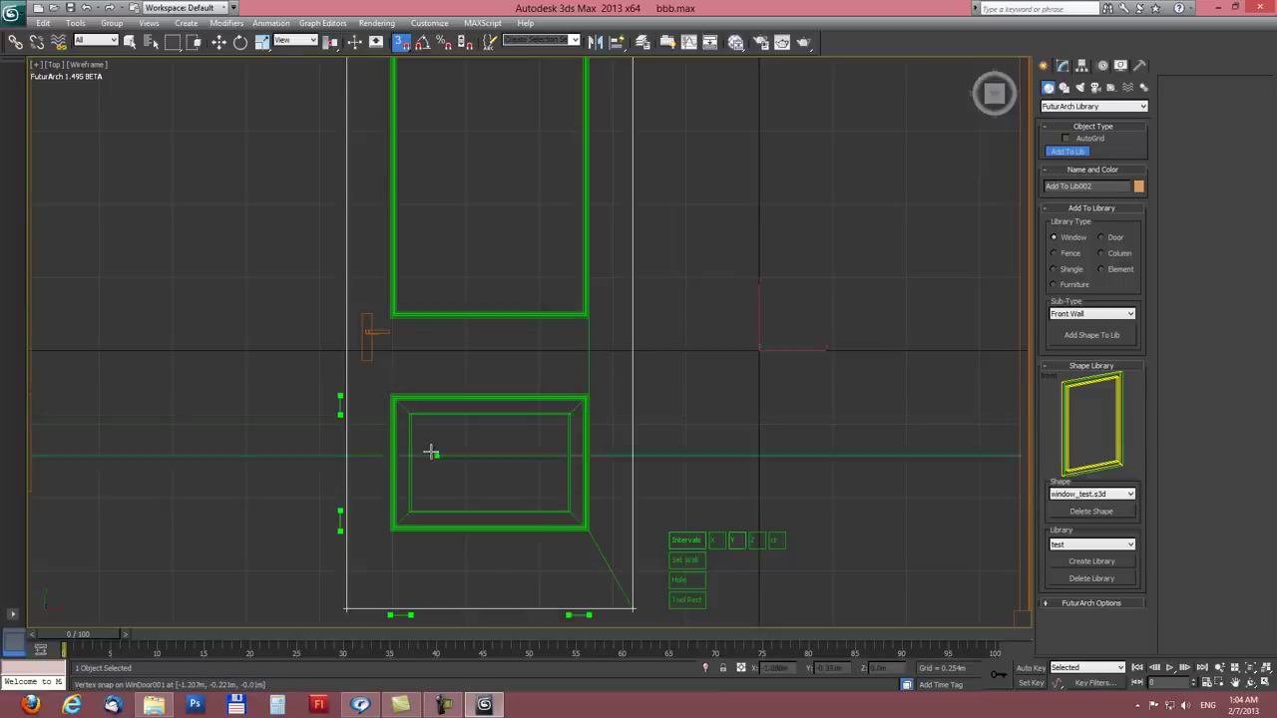
click(410, 414)
click(389, 396)
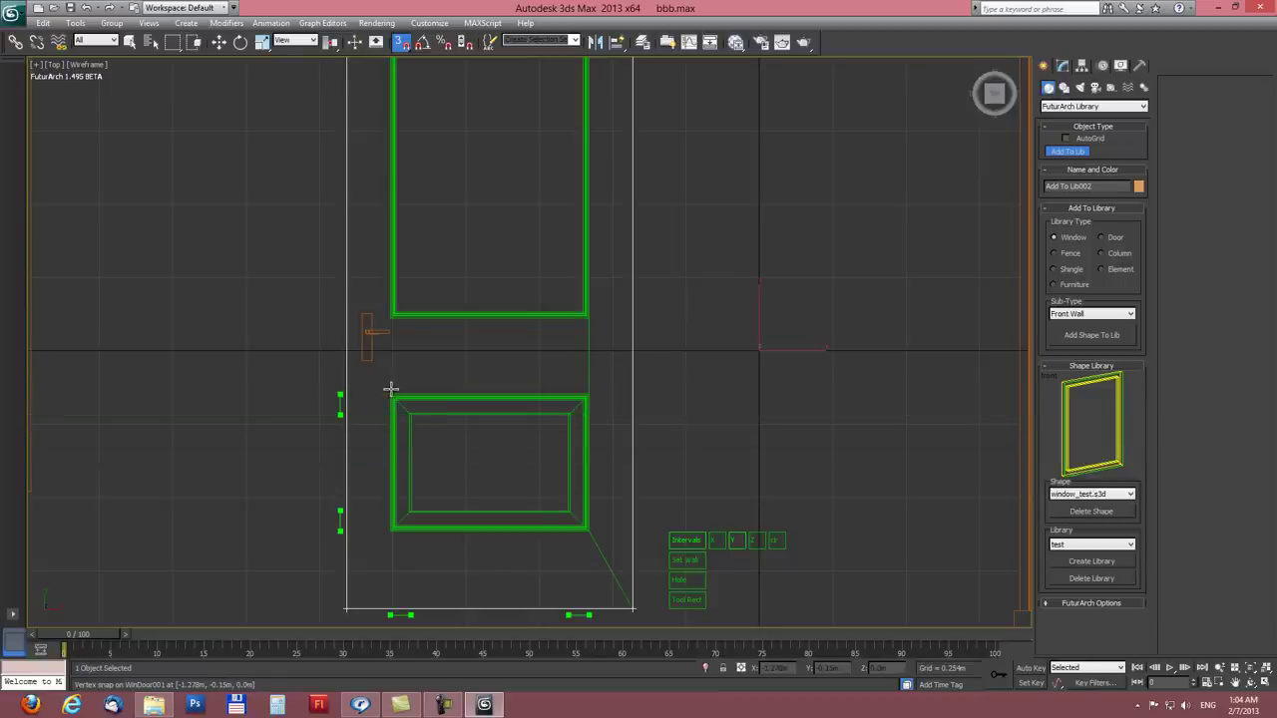
Step: Define Y intervals across the bottom and top mouldings of the door's upper panel
middle_drag(472, 350, 554, 480)
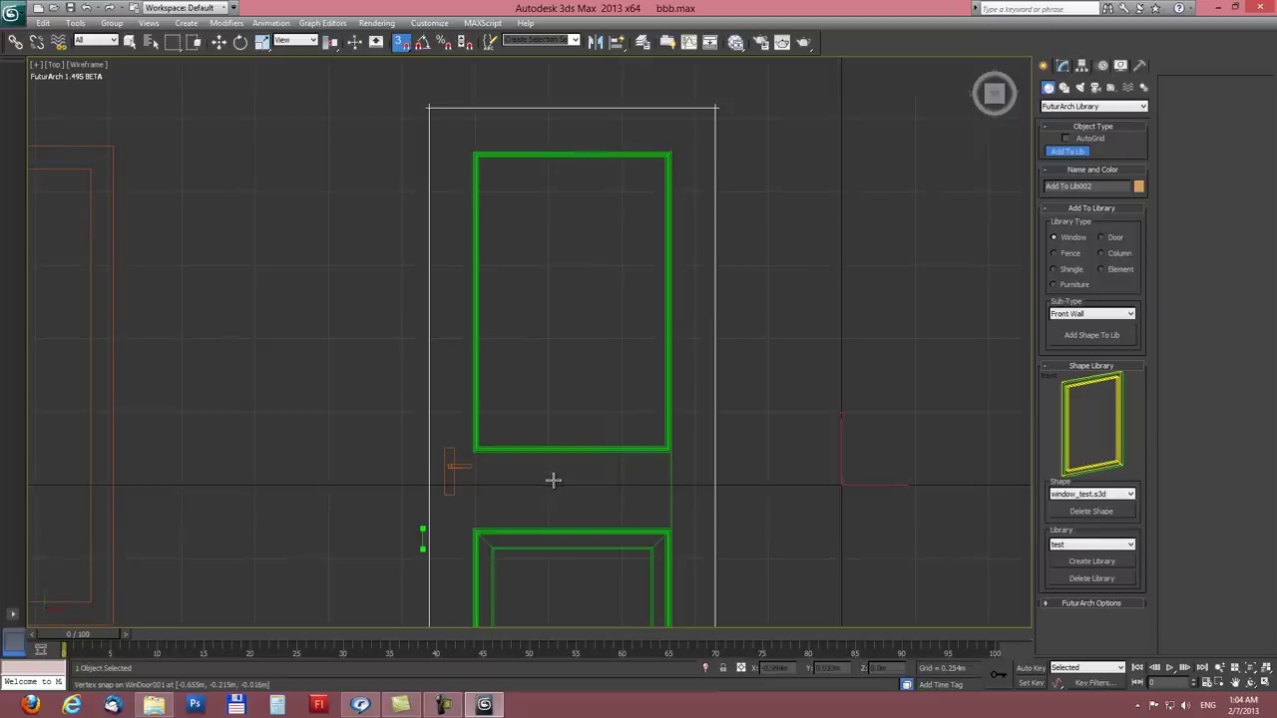
click(671, 452)
click(667, 448)
click(678, 141)
click(678, 146)
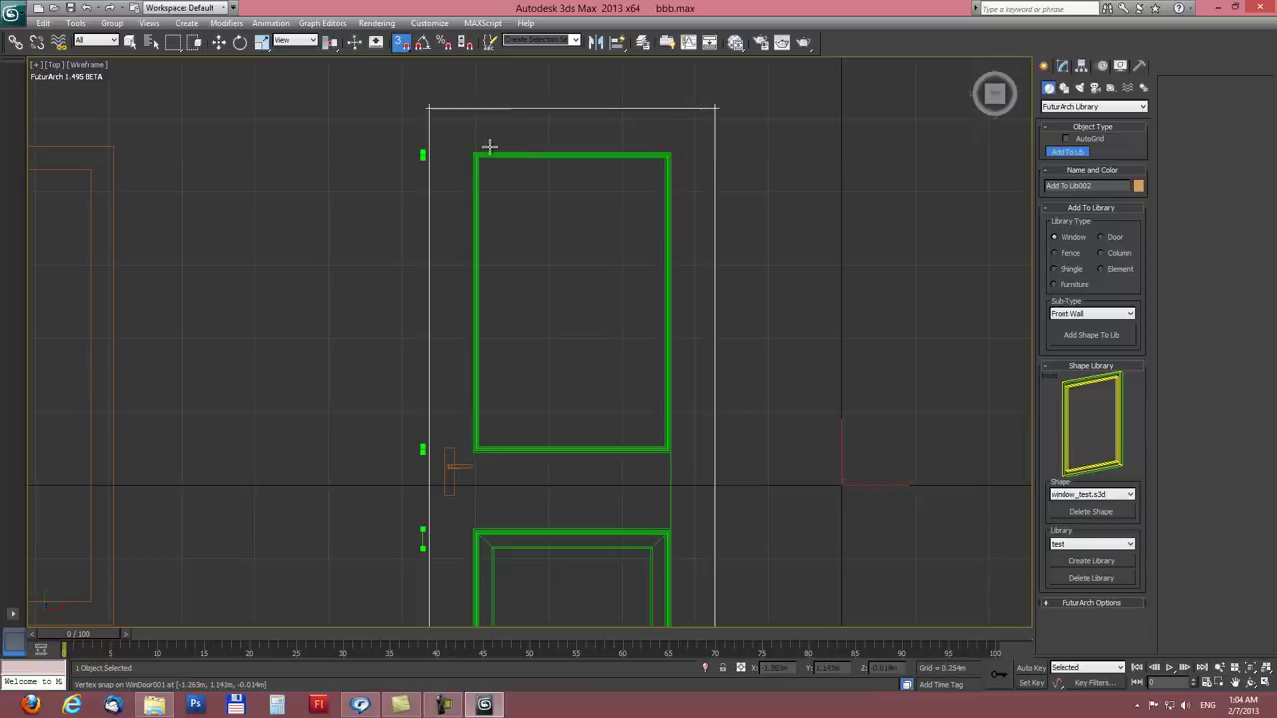
Step: Add the door shape to the test library as a Front Wall shape named door_handle_test
middle_drag(540, 332, 474, 275)
scroll(474, 276, down, 2)
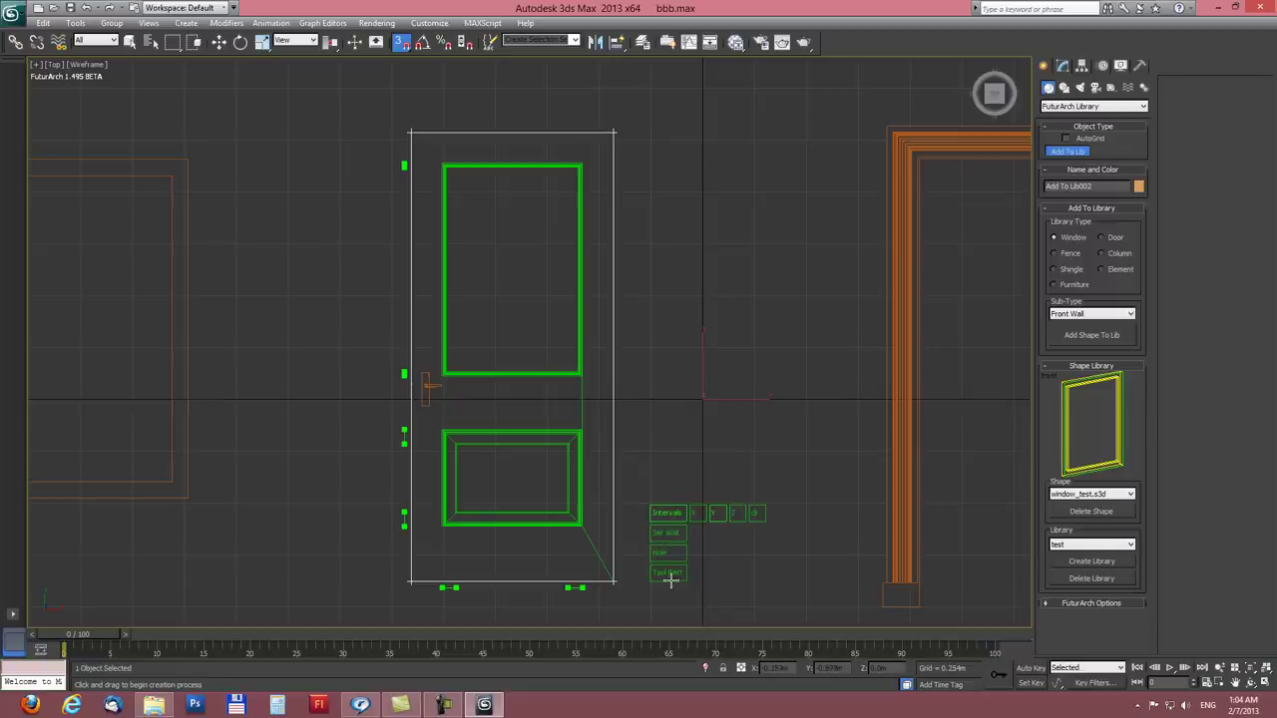
middle_drag(772, 328, 697, 291)
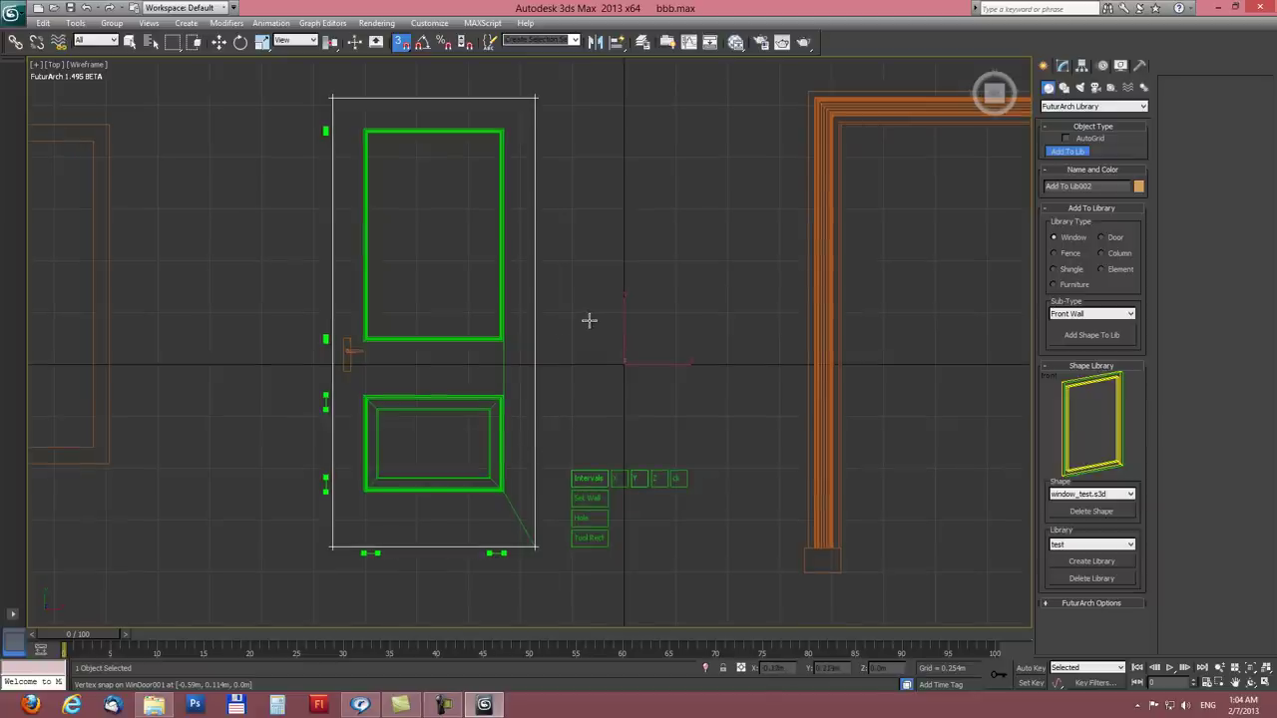
click(1075, 337)
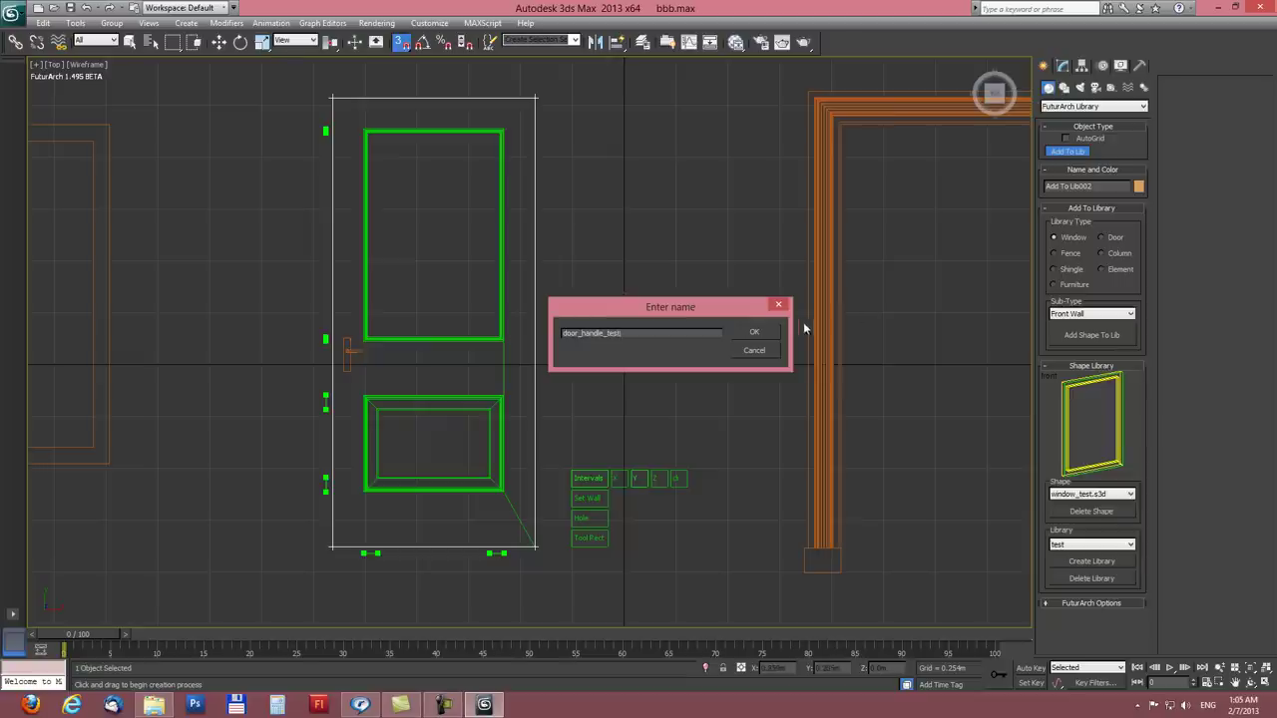
click(754, 332)
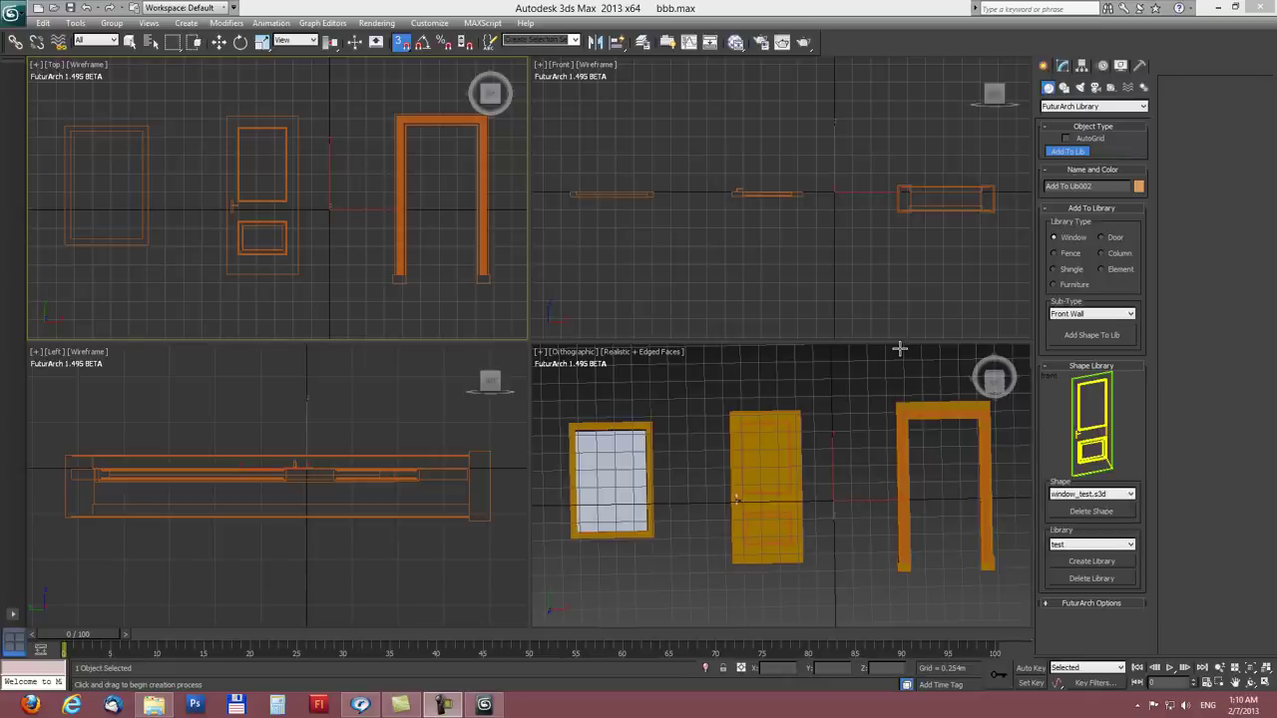
click(916, 411)
alt+middle_drag(892, 431, 848, 424)
click(404, 224)
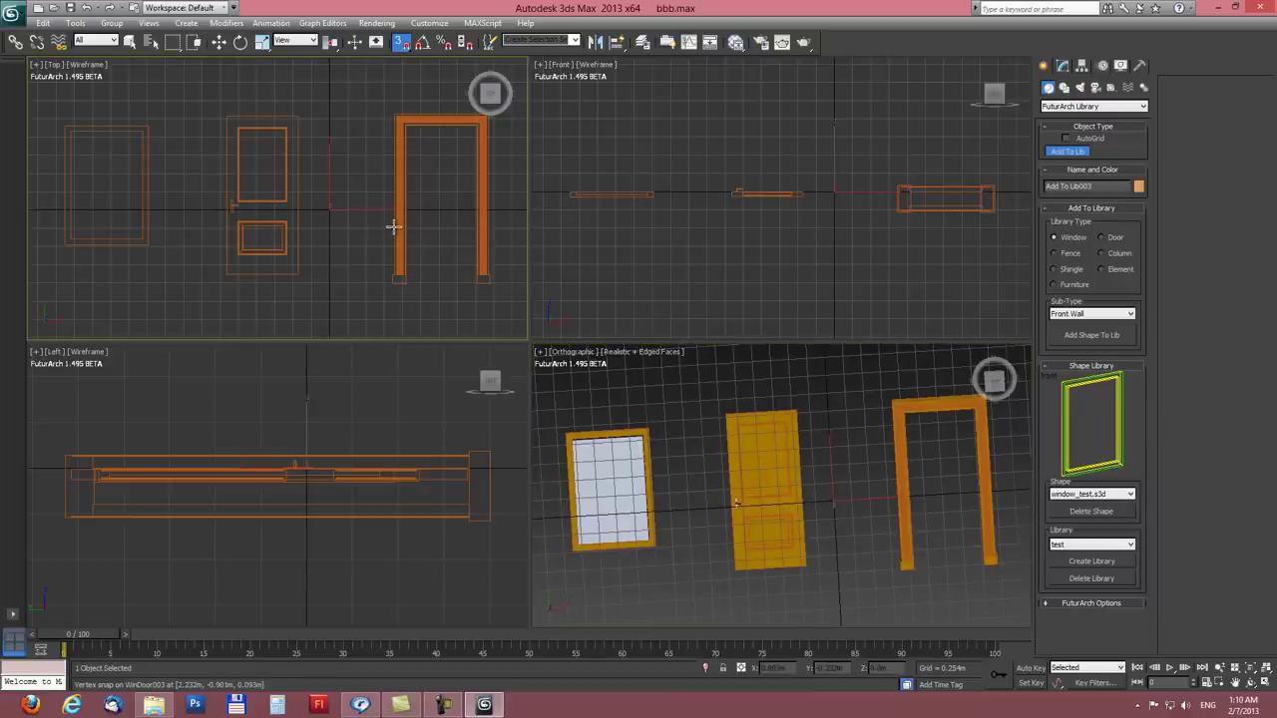
right_click(394, 226)
Step: Select the door frame and create an Add To Lib object from it in the Top view
click(399, 224)
middle_drag(437, 240, 393, 236)
mouse_move(844, 517)
middle_down()
mouse_move(852, 526)
mouse_move(866, 511)
middle_up()
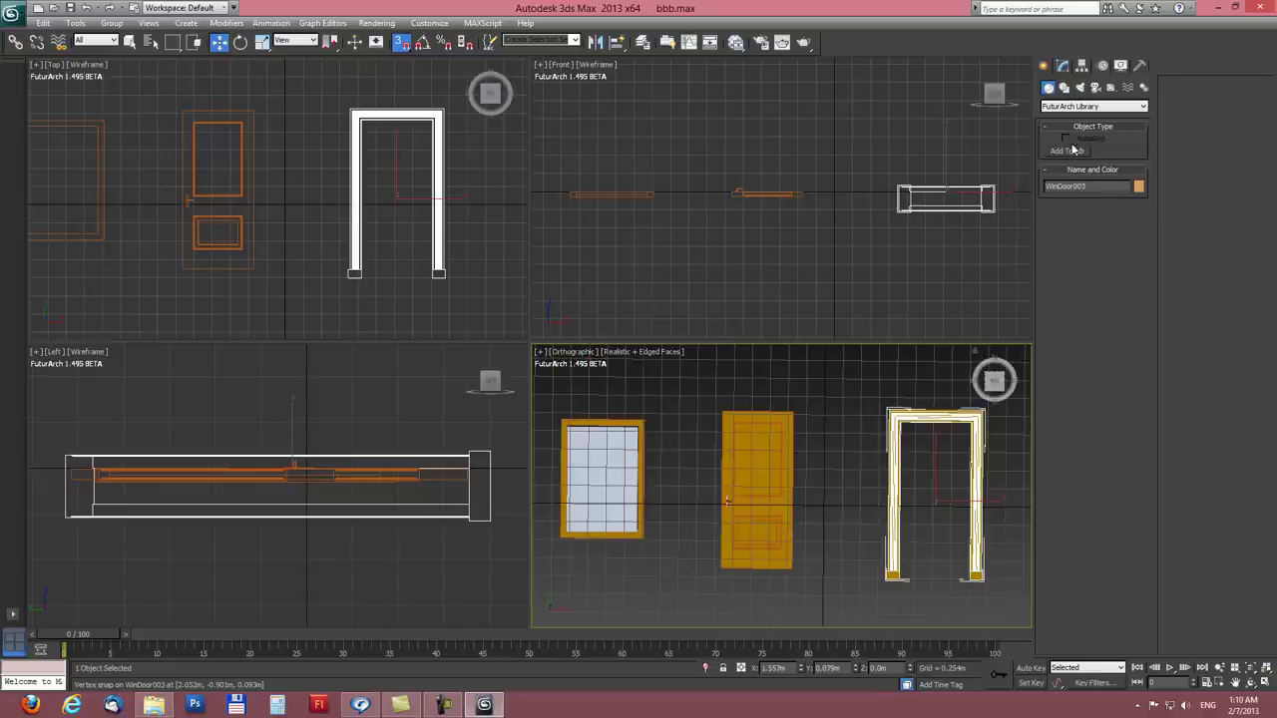
click(1064, 152)
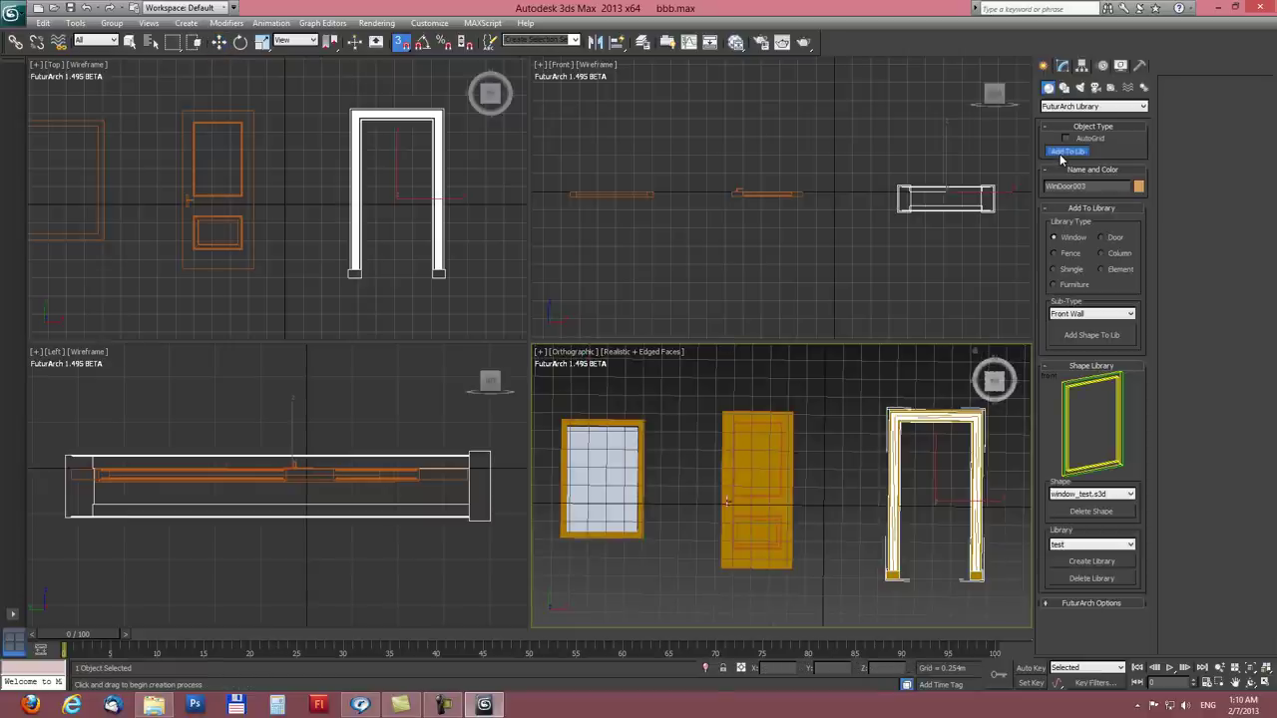
click(284, 189)
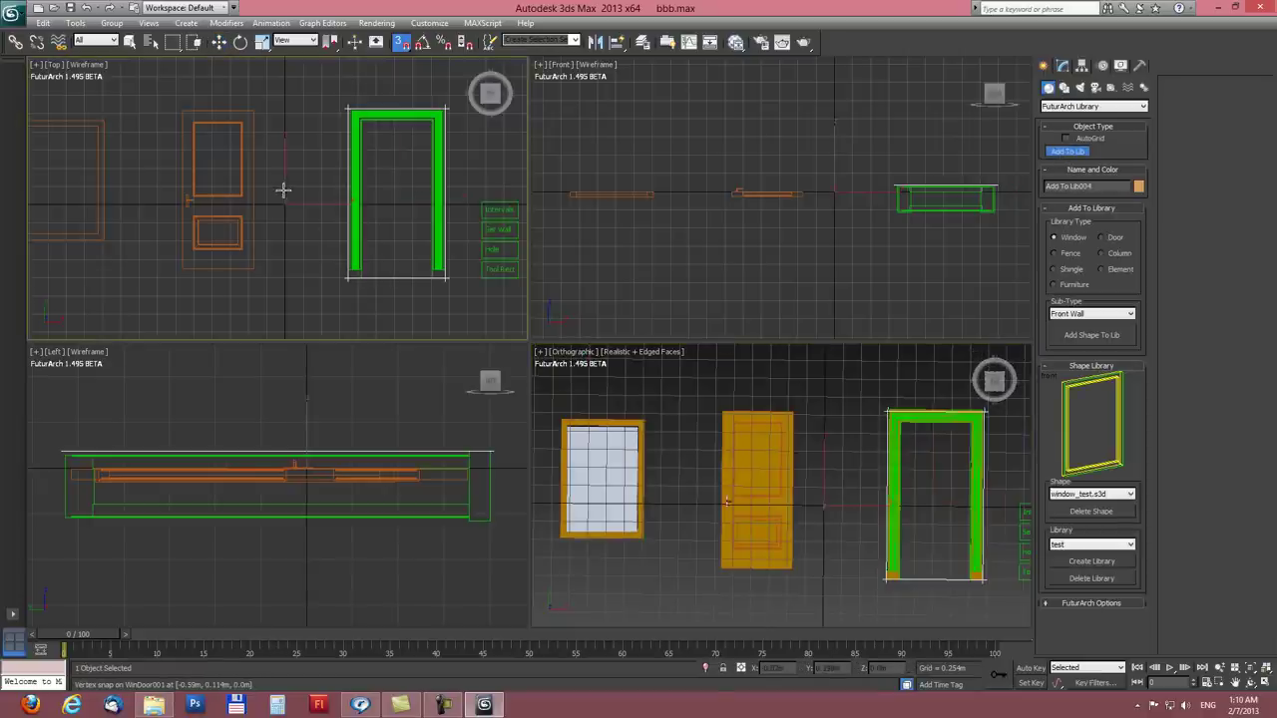
Step: Bring up the door frame's interval options in the Top view and set its sub-type to Front-Back Wall
middle_drag(419, 183, 388, 197)
key(alt+w)
middle_drag(778, 362, 605, 322)
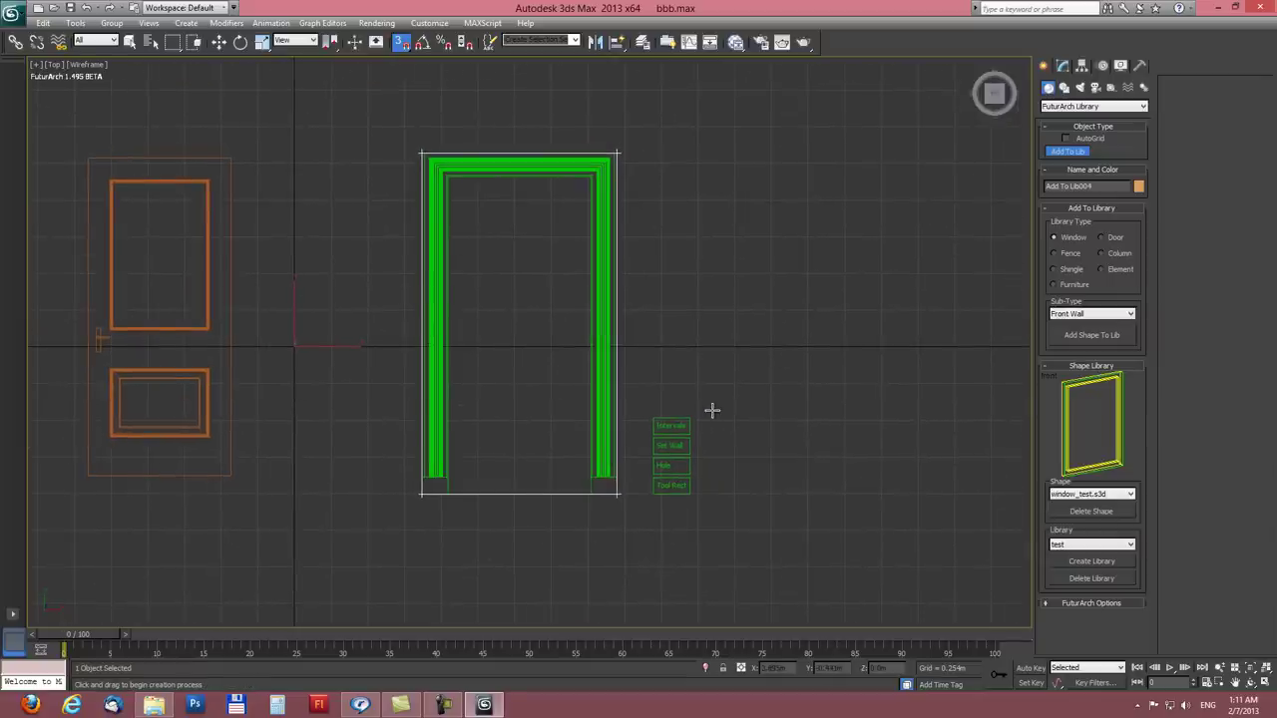
scroll(497, 270, up, 4)
scroll(509, 299, down, 2)
mouse_move(516, 313)
middle_down()
mouse_move(537, 319)
mouse_move(510, 317)
middle_up()
mouse_move(675, 487)
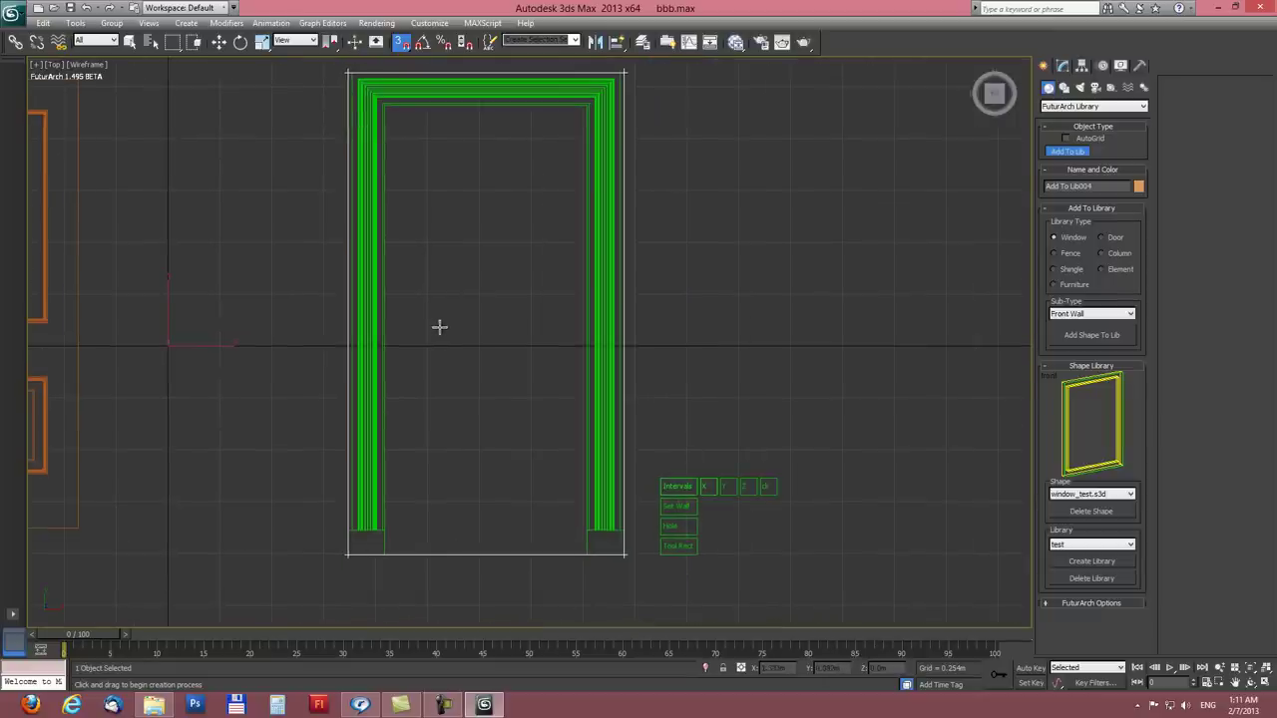
click(1066, 316)
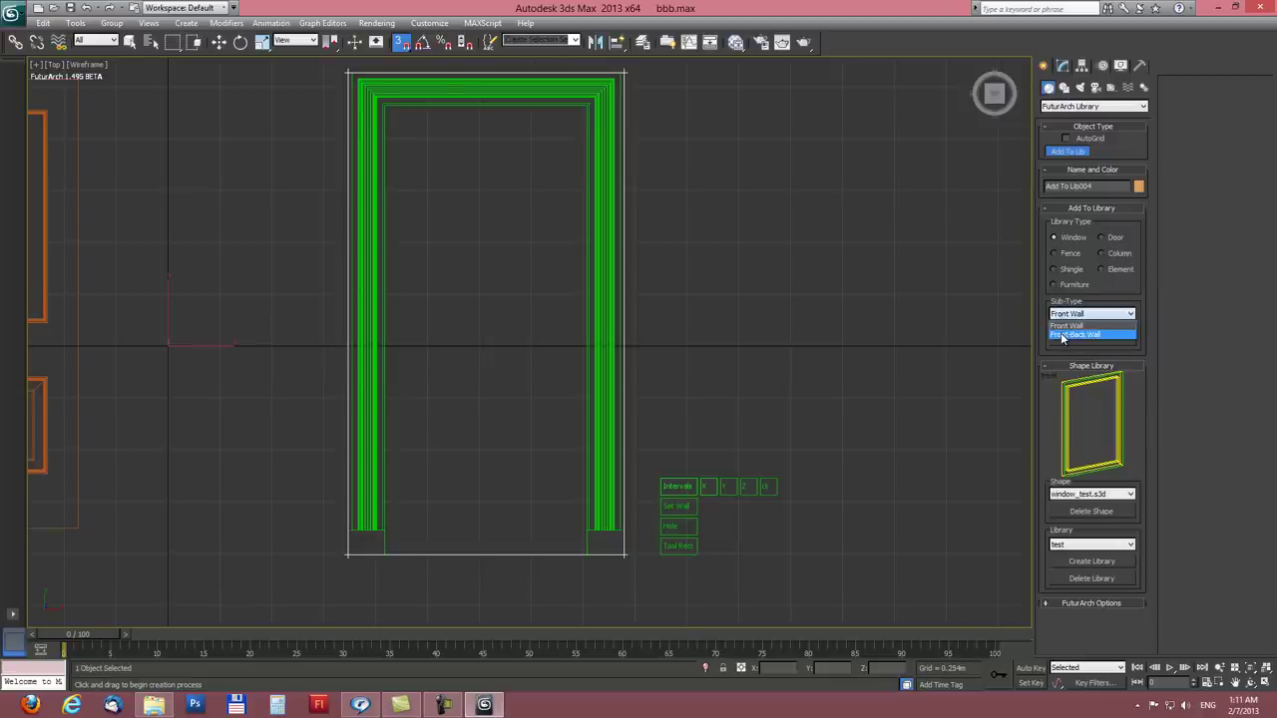
click(1063, 335)
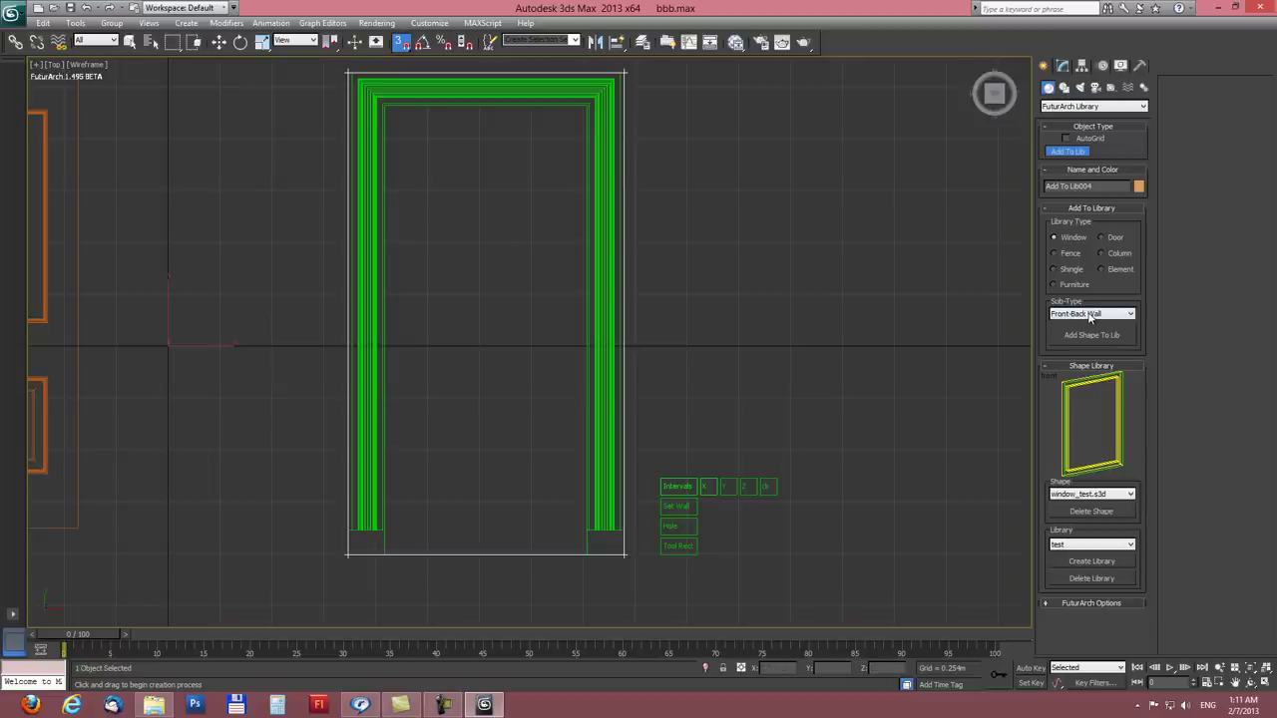
Step: Define X intervals across the left and right legs of the door frame in the Top view
middle_drag(832, 345, 838, 356)
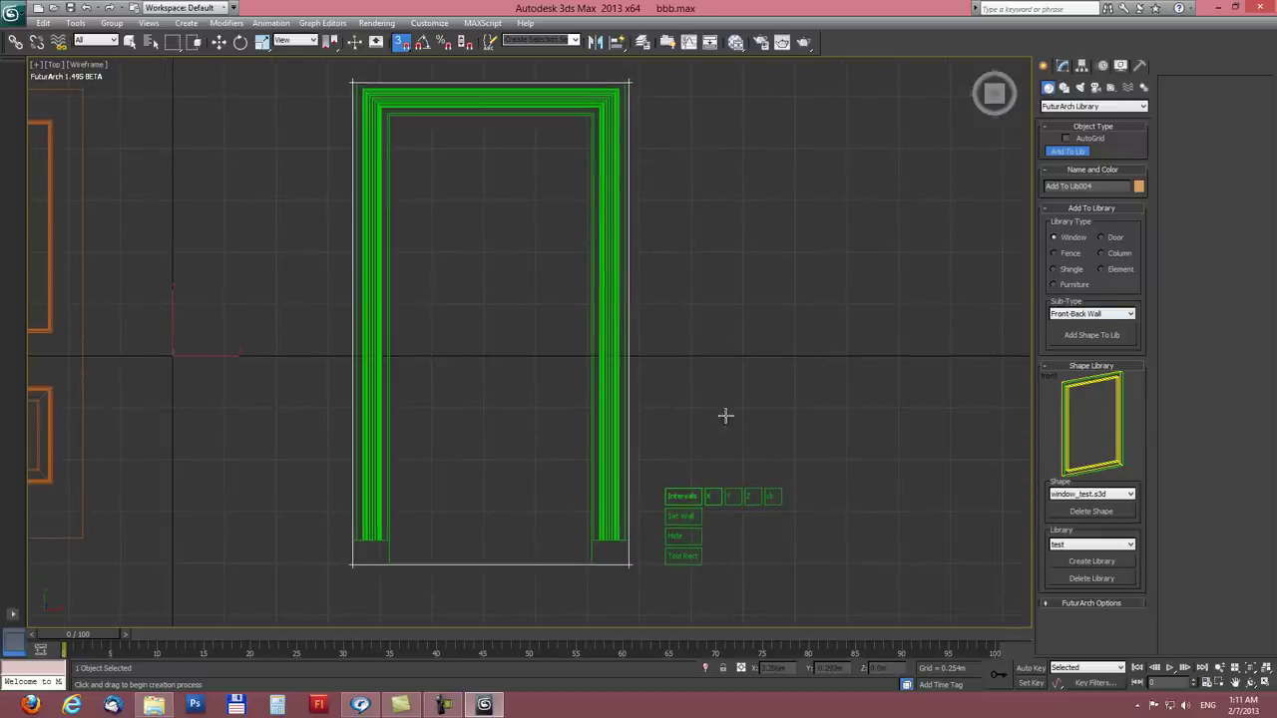
click(682, 497)
click(682, 496)
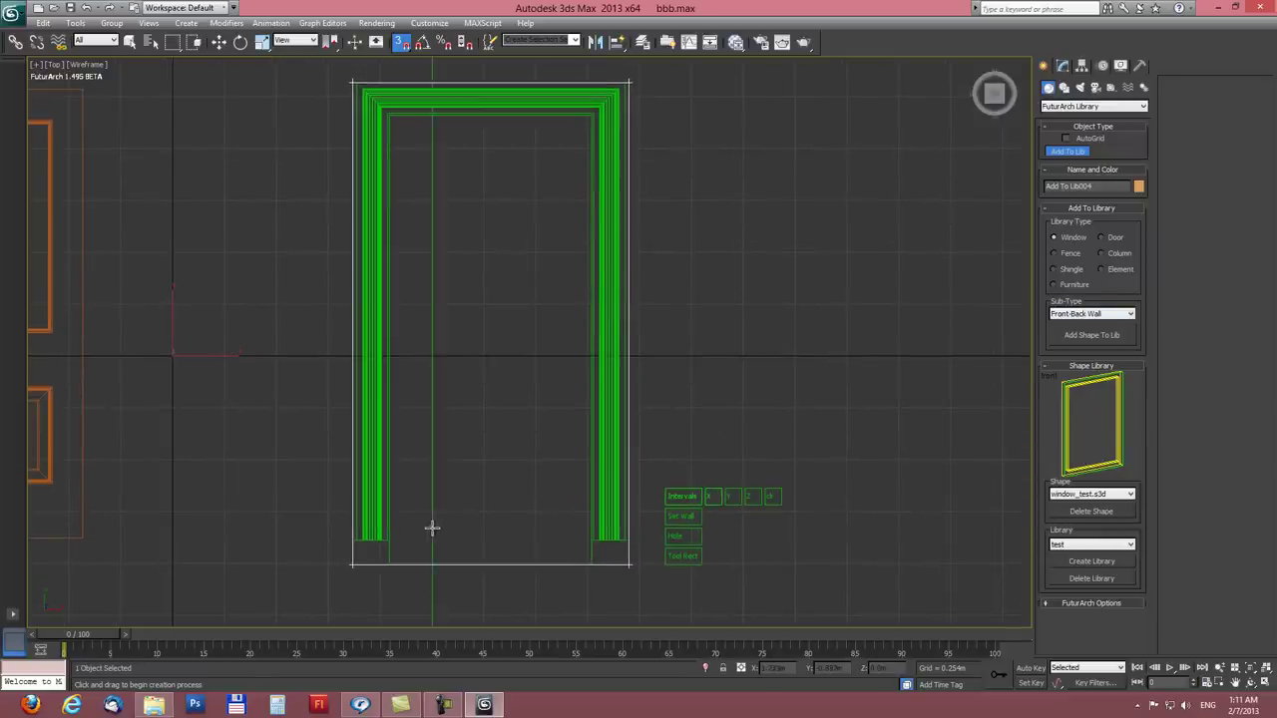
click(351, 542)
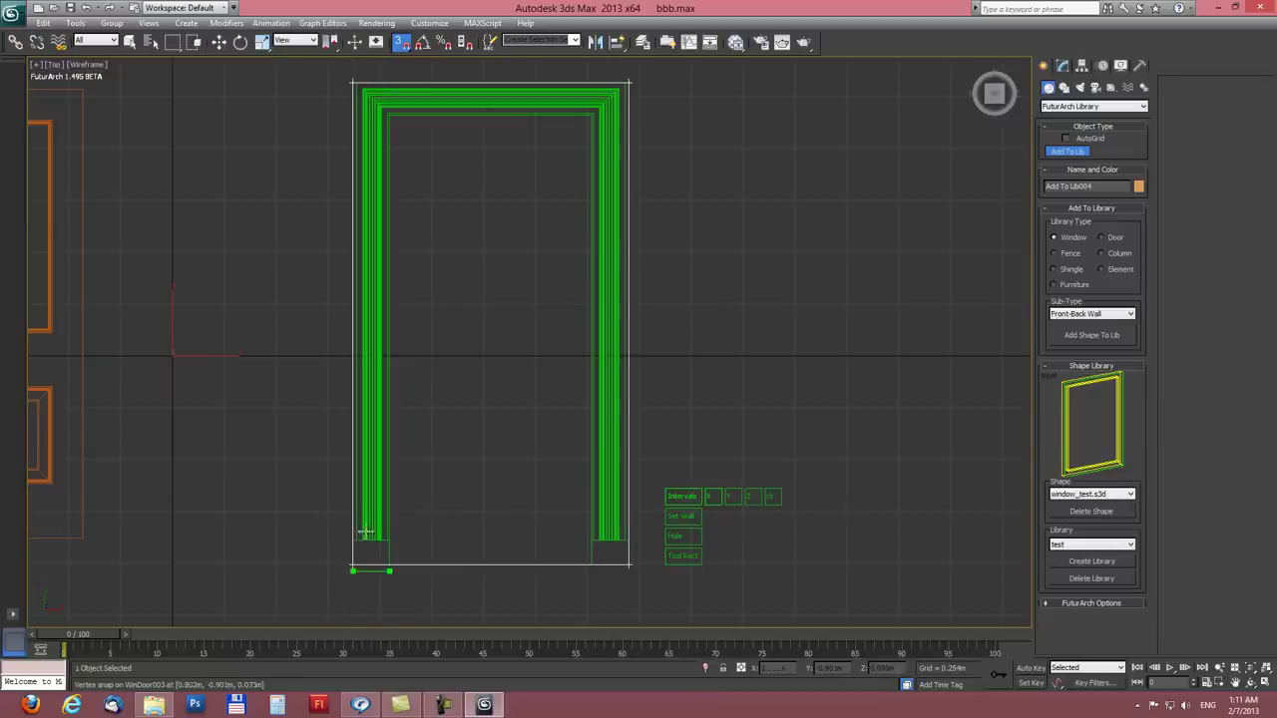
click(622, 539)
Step: Define Y intervals over the base blocks and the top moulding of the door frame
click(390, 540)
middle_drag(385, 256, 445, 405)
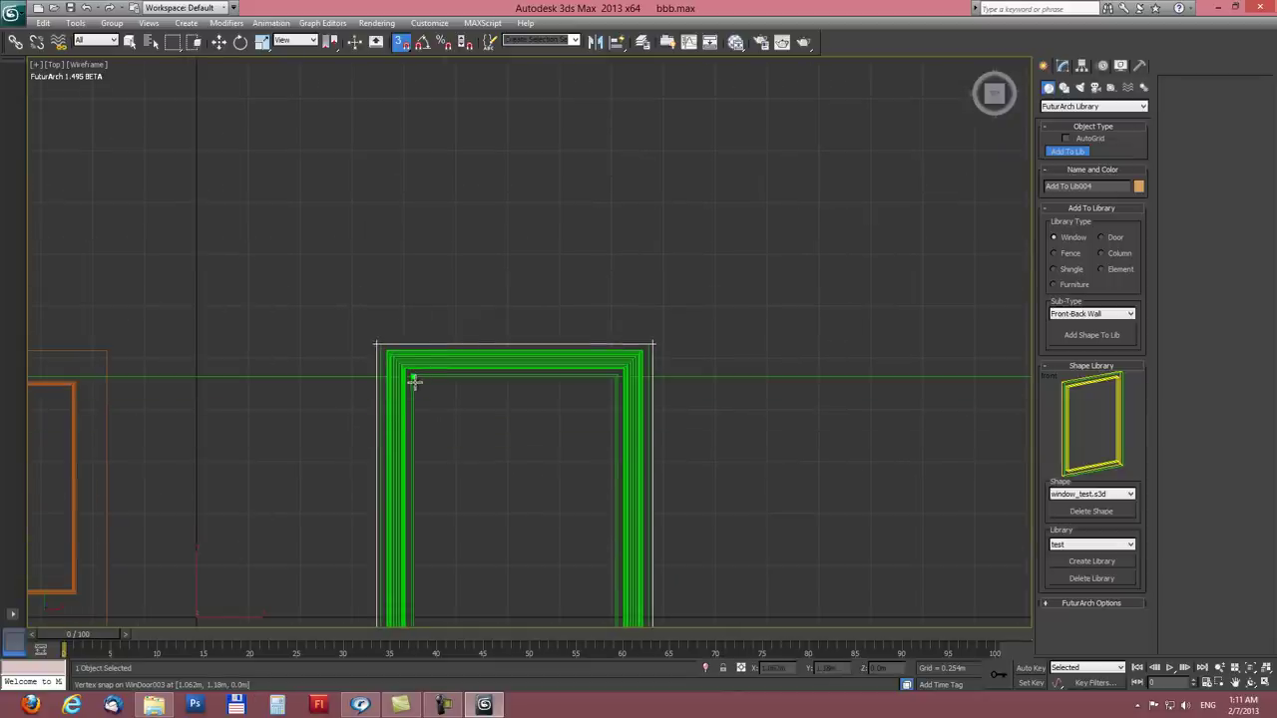
click(379, 344)
middle_drag(492, 413, 502, 236)
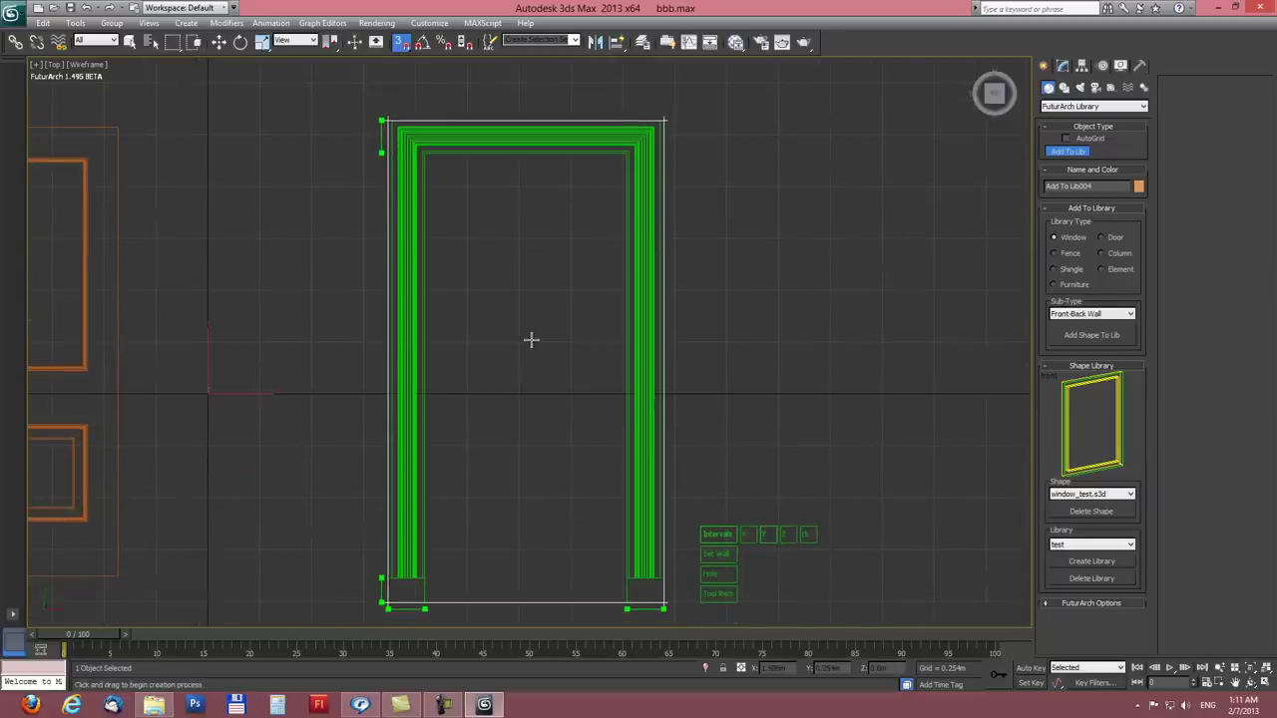
Step: Set the wall limits in the Front view at the inner edges of the frame's front and back trims
key(alt+w)
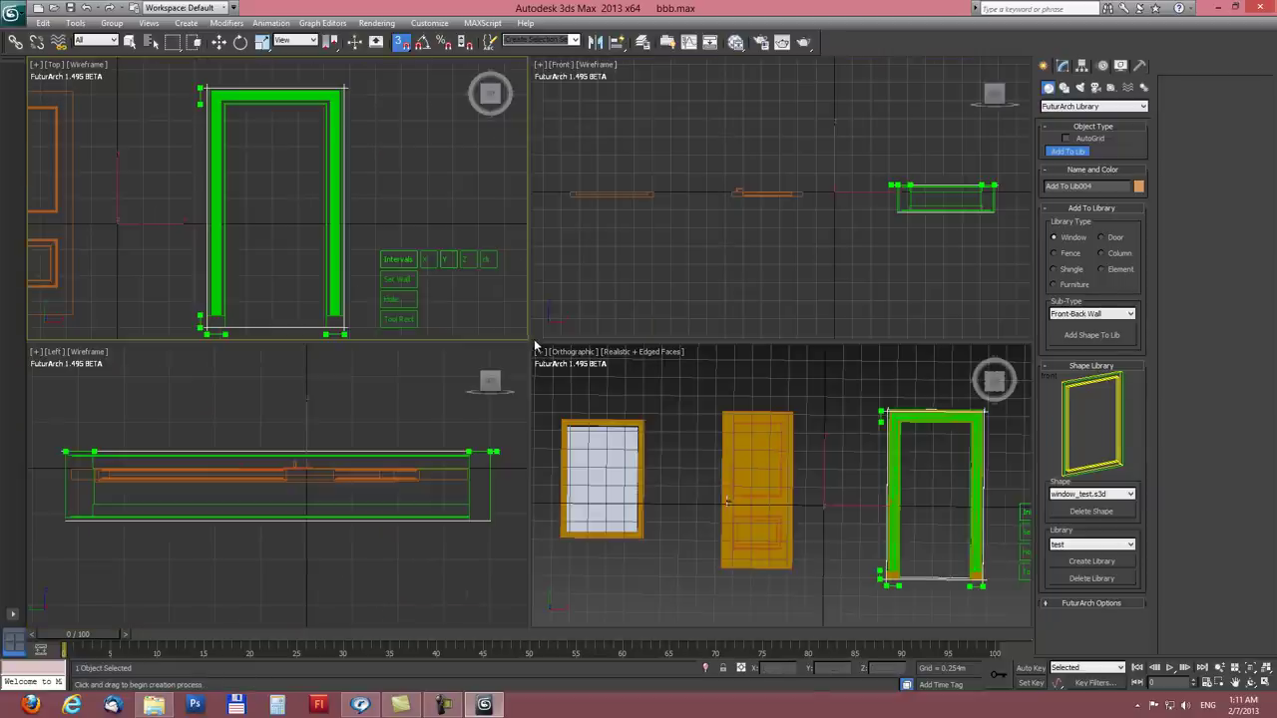
middle_drag(350, 405, 301, 418)
scroll(342, 422, down, 2)
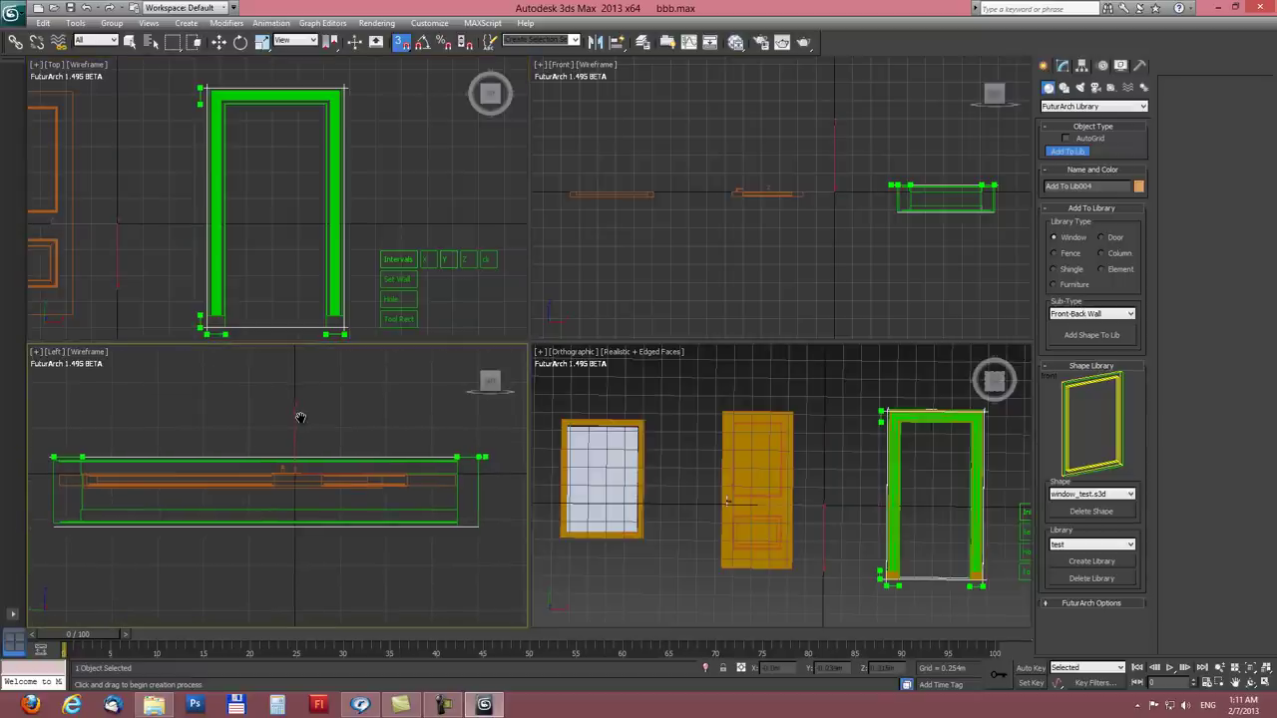
middle_click(838, 257)
key(z)
middle_drag(791, 268, 776, 214)
scroll(755, 186, up, 2)
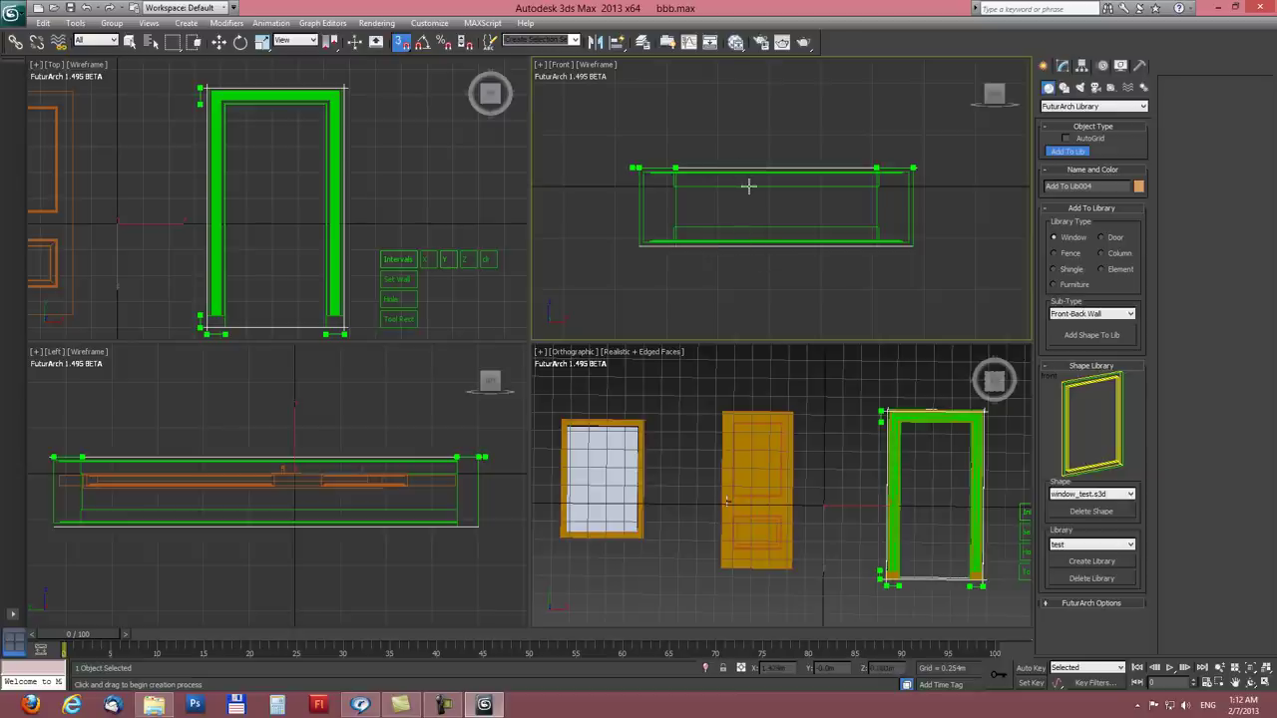
scroll(794, 203, up, 2)
middle_drag(761, 223, 750, 199)
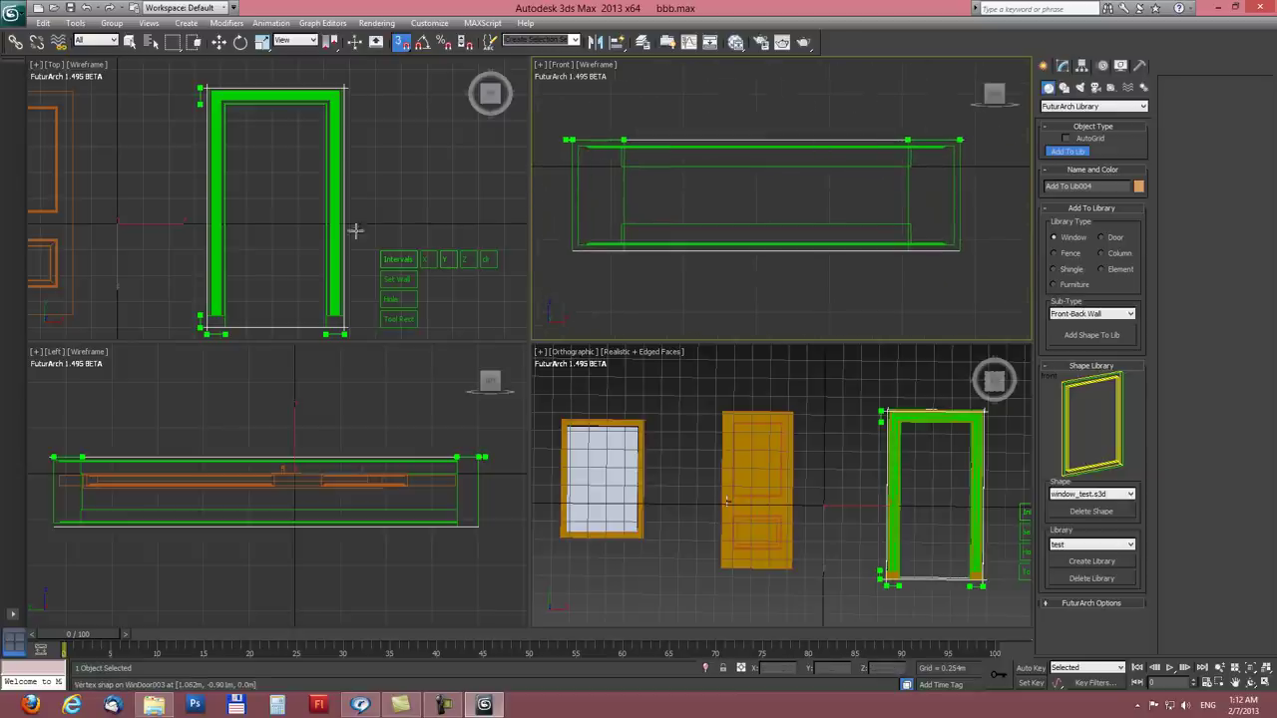
click(397, 280)
click(399, 281)
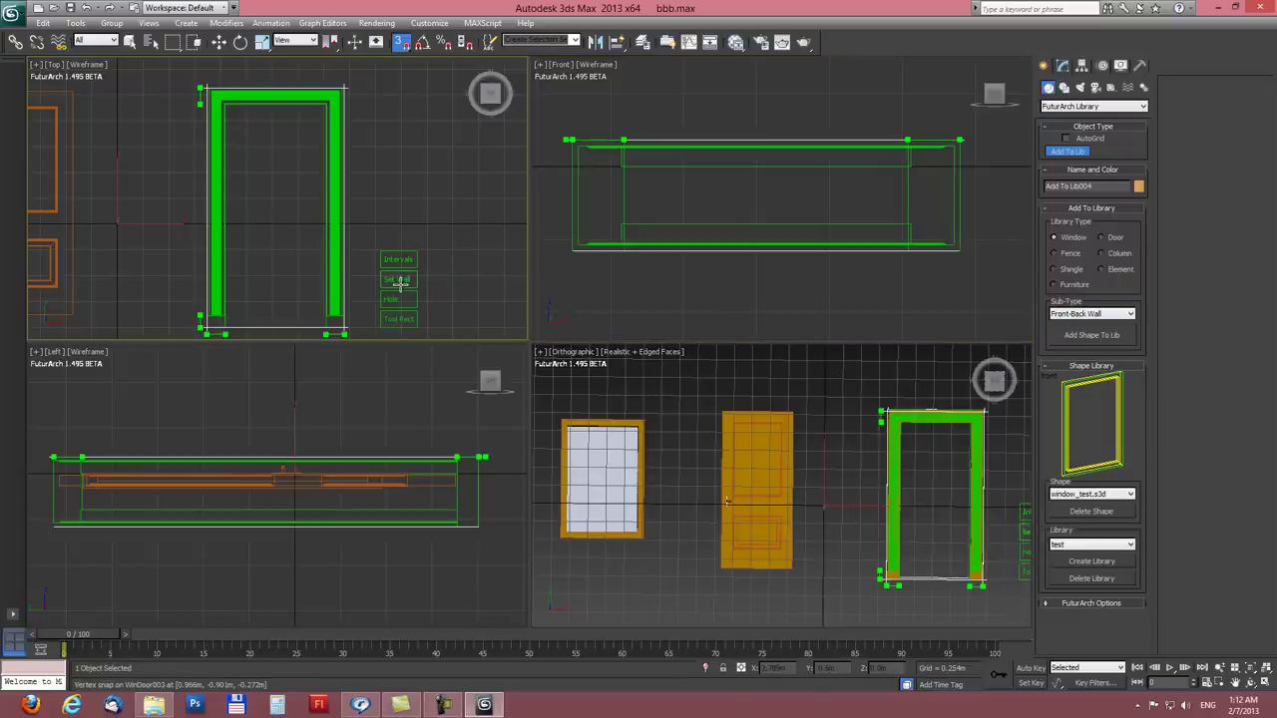
click(698, 185)
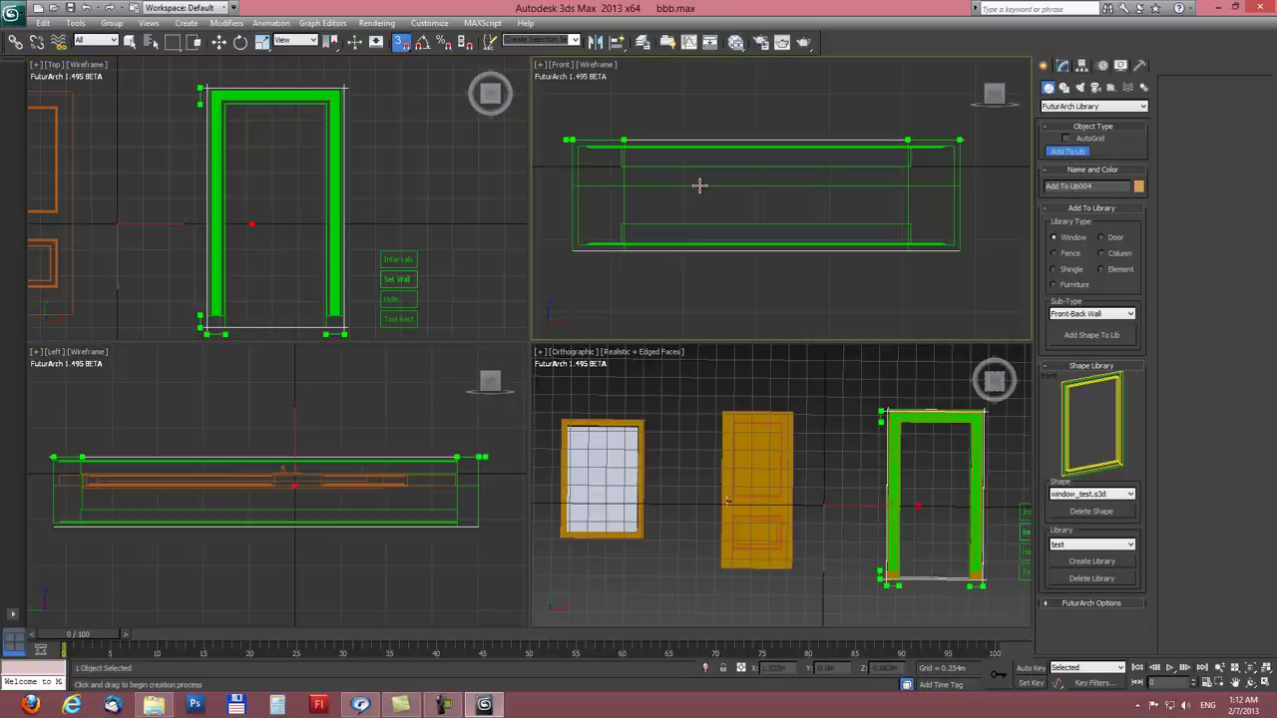
click(621, 221)
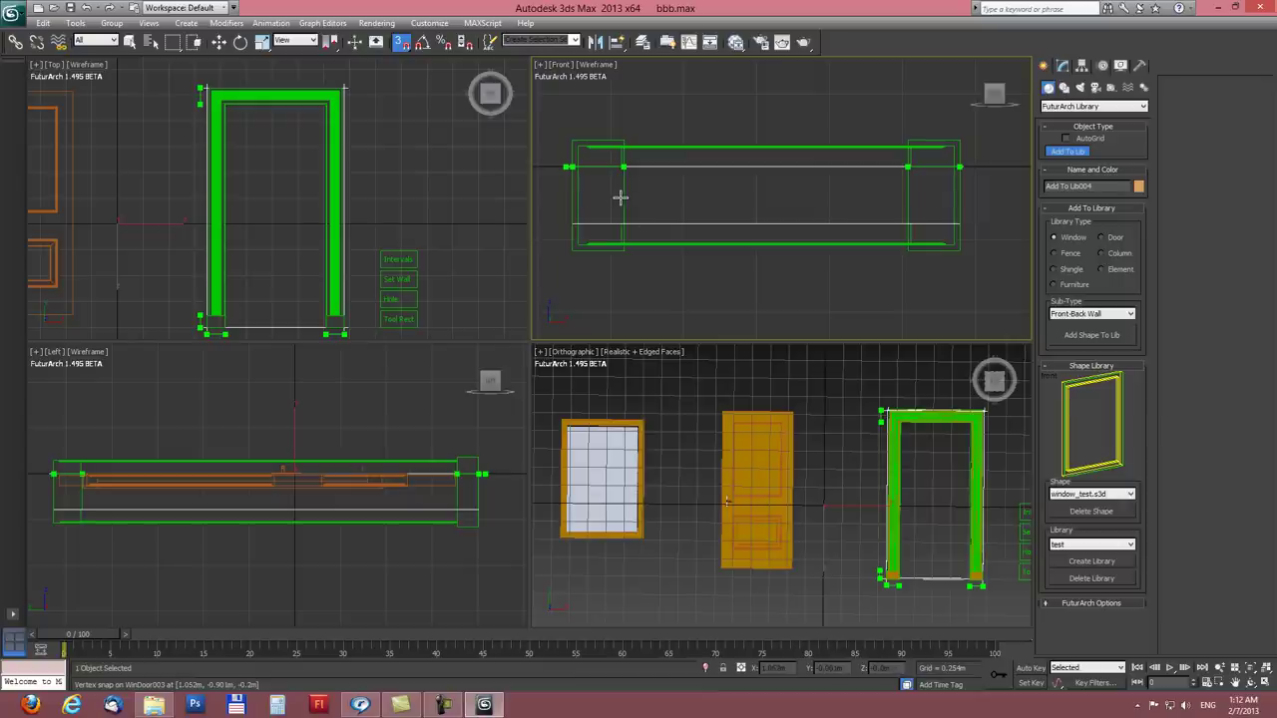
Step: Define Z intervals in the Front view from each wall limit to the frame's outer front and back faces
click(396, 260)
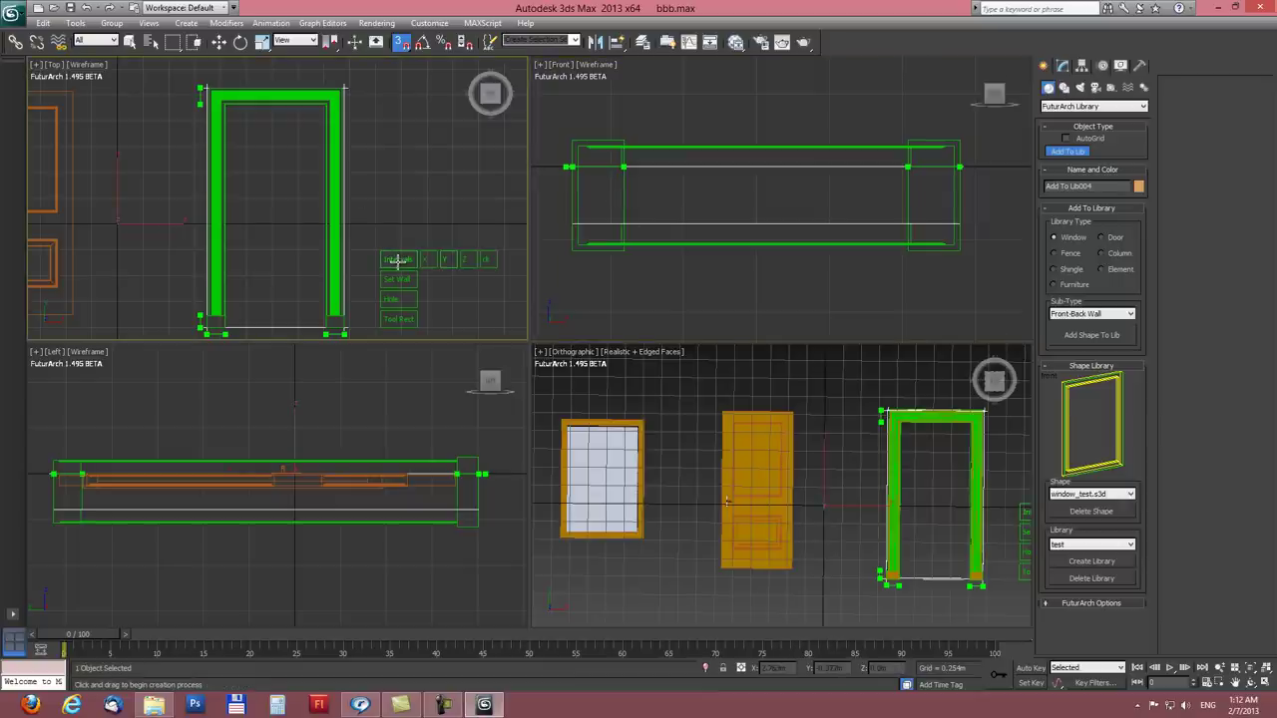
click(465, 260)
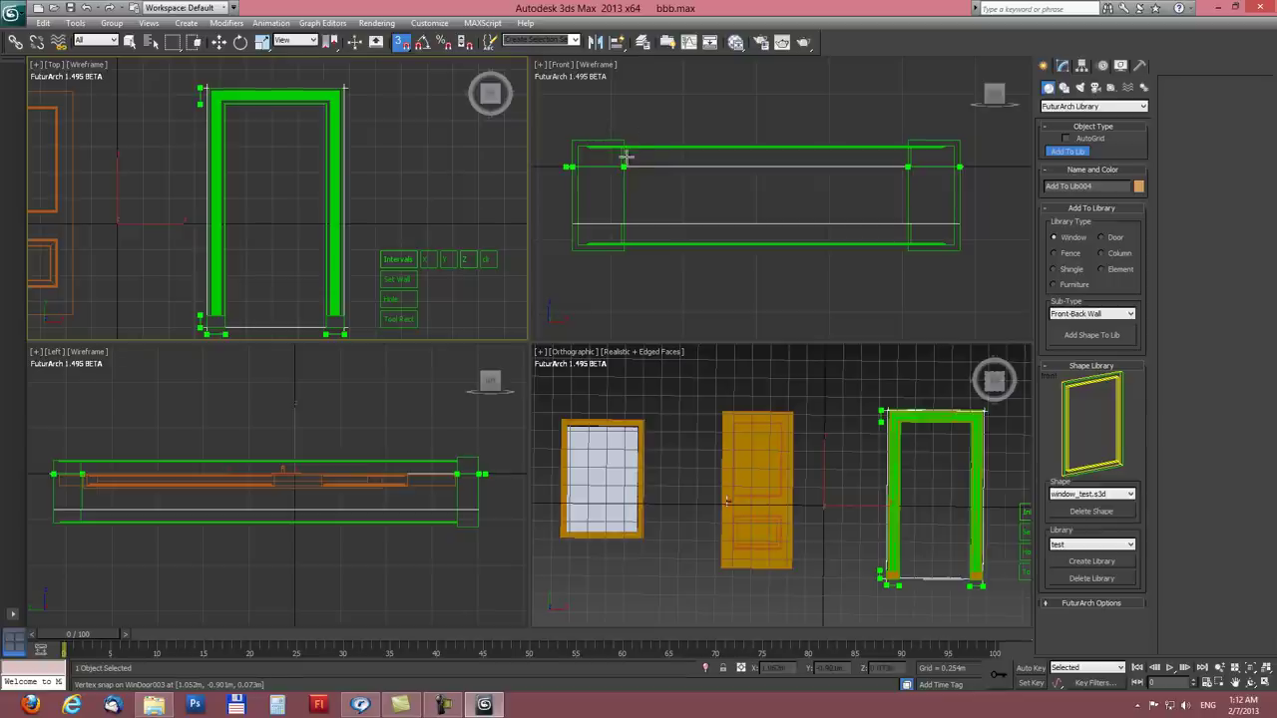
click(627, 141)
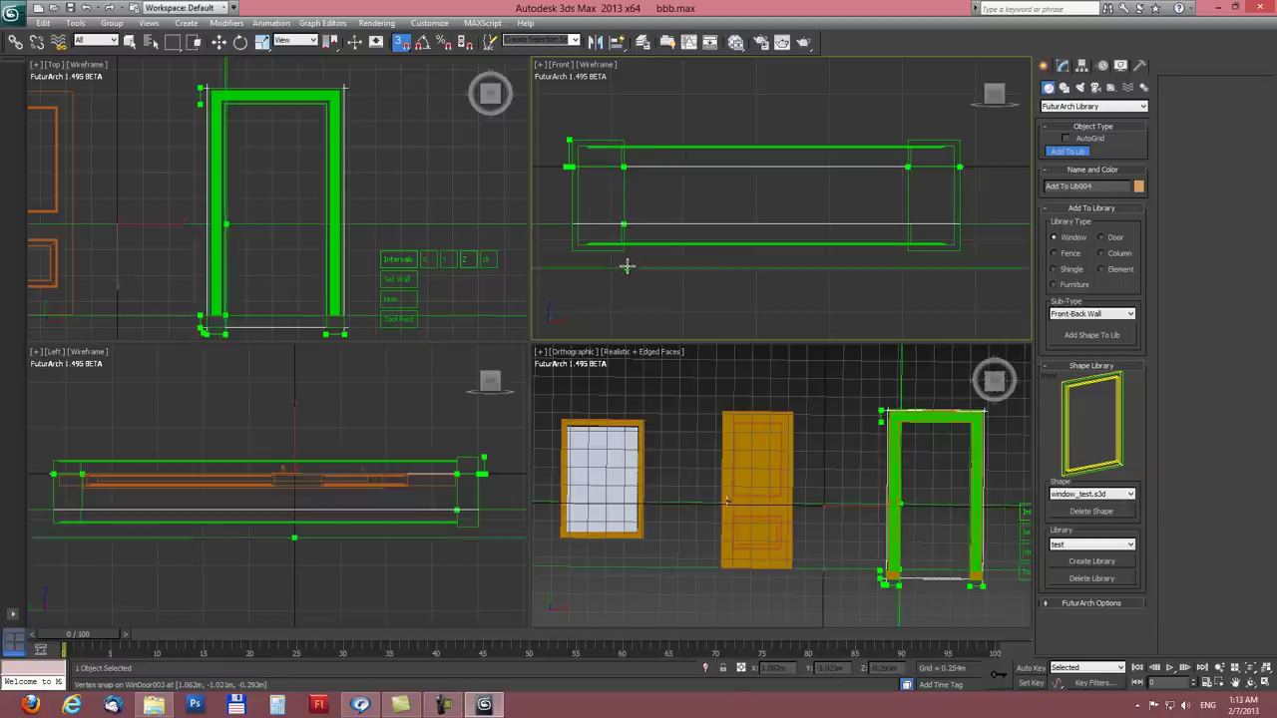
click(625, 257)
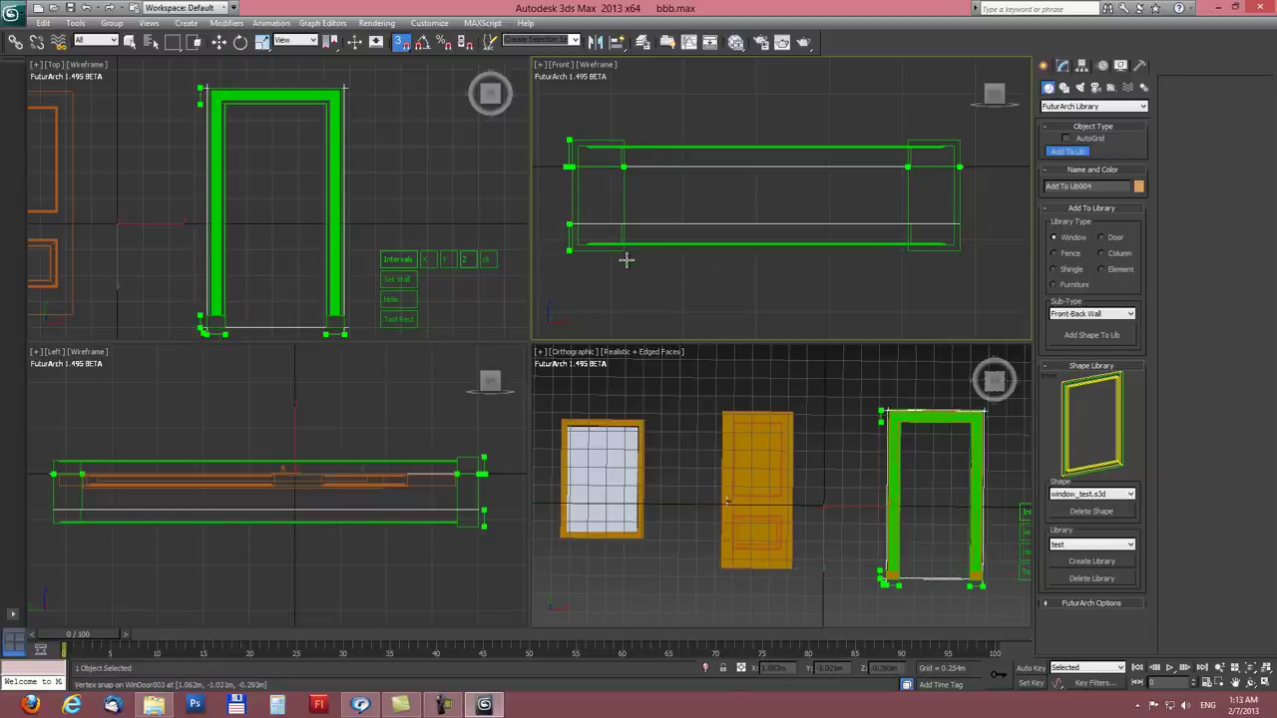
click(624, 167)
Step: Draw a rectangular wall hole in the Top view from the frame's upper-left moulding to the base of its right leg
right_click(339, 231)
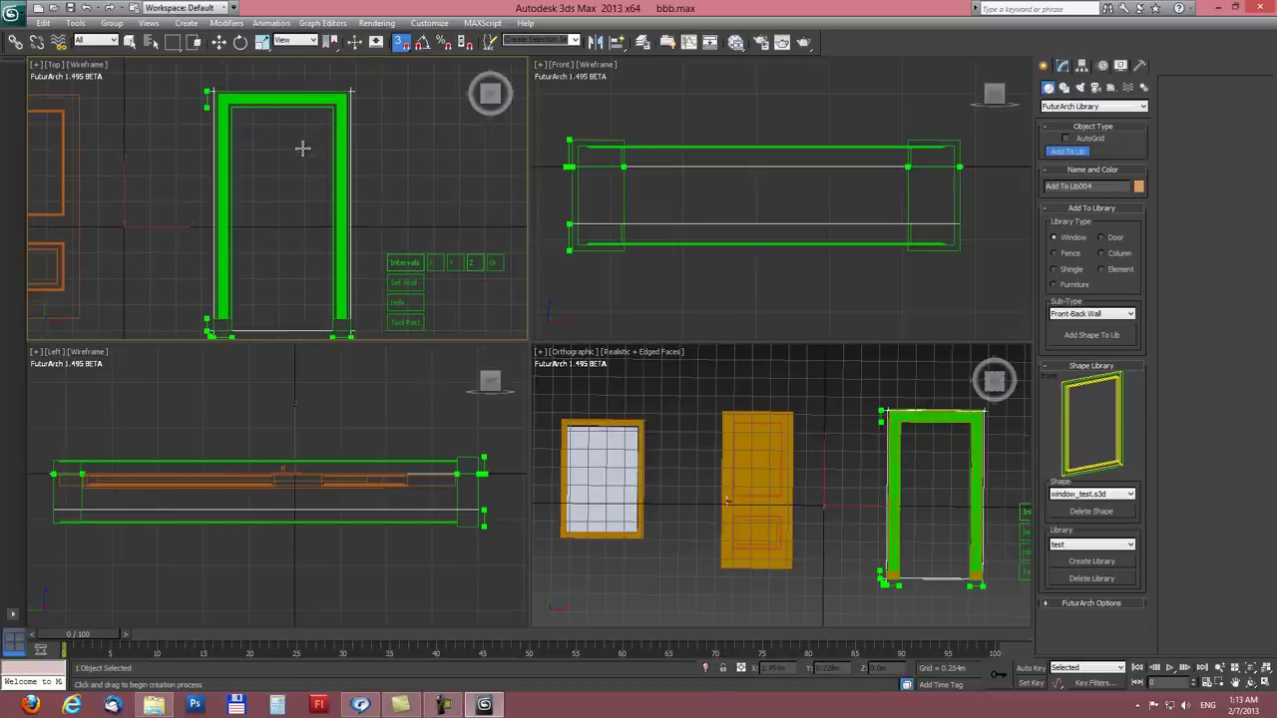
mouse_move(181, 193)
middle_down()
mouse_move(205, 189)
mouse_move(191, 183)
middle_up()
key(alt+w)
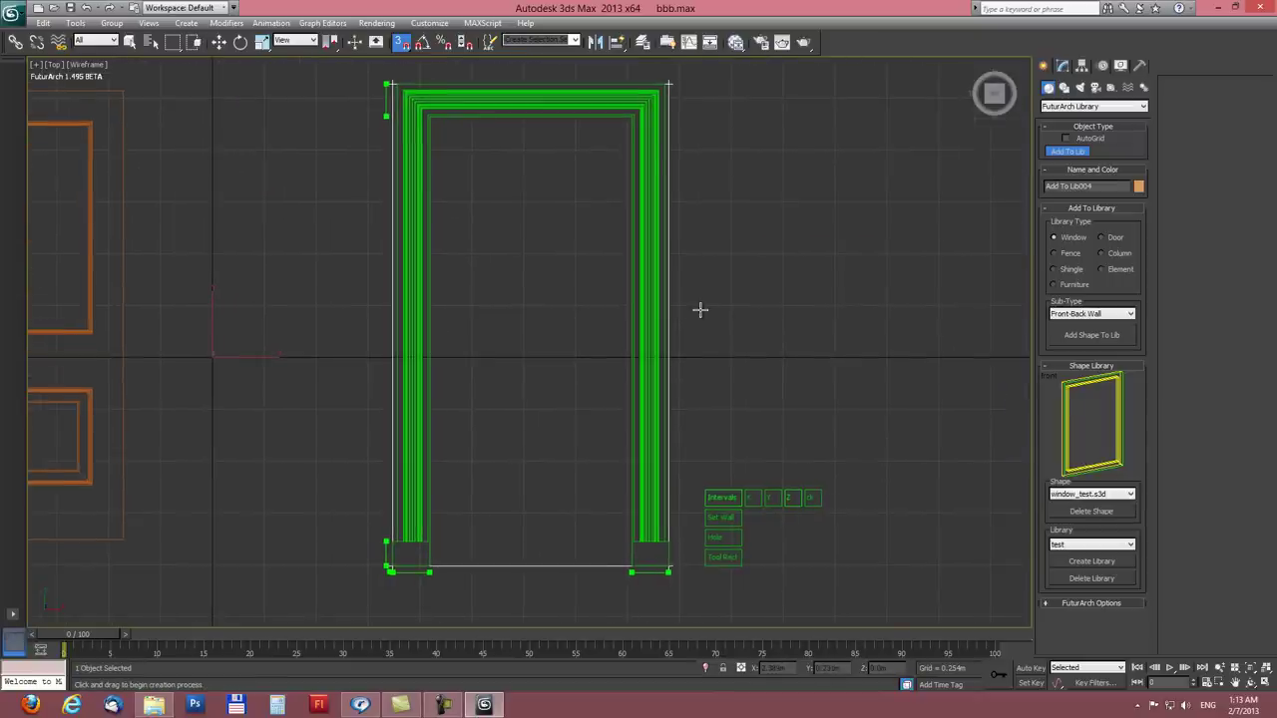
click(716, 539)
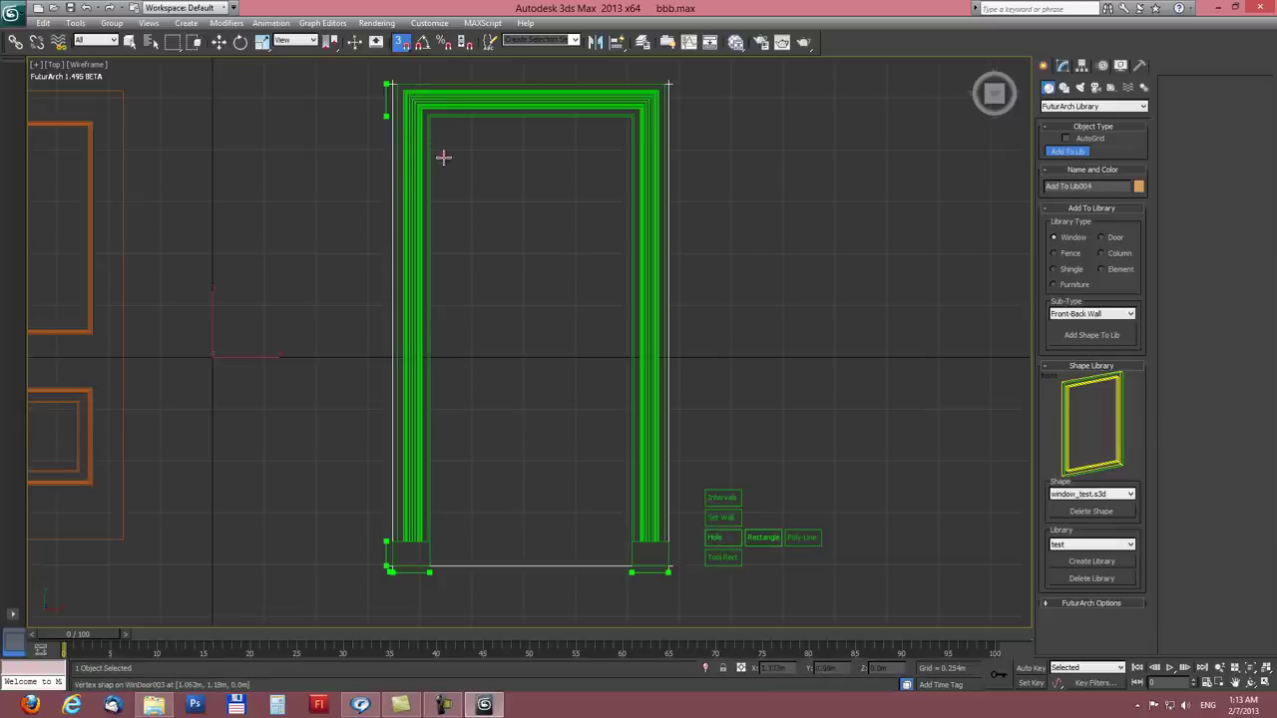
drag(429, 123, 651, 567)
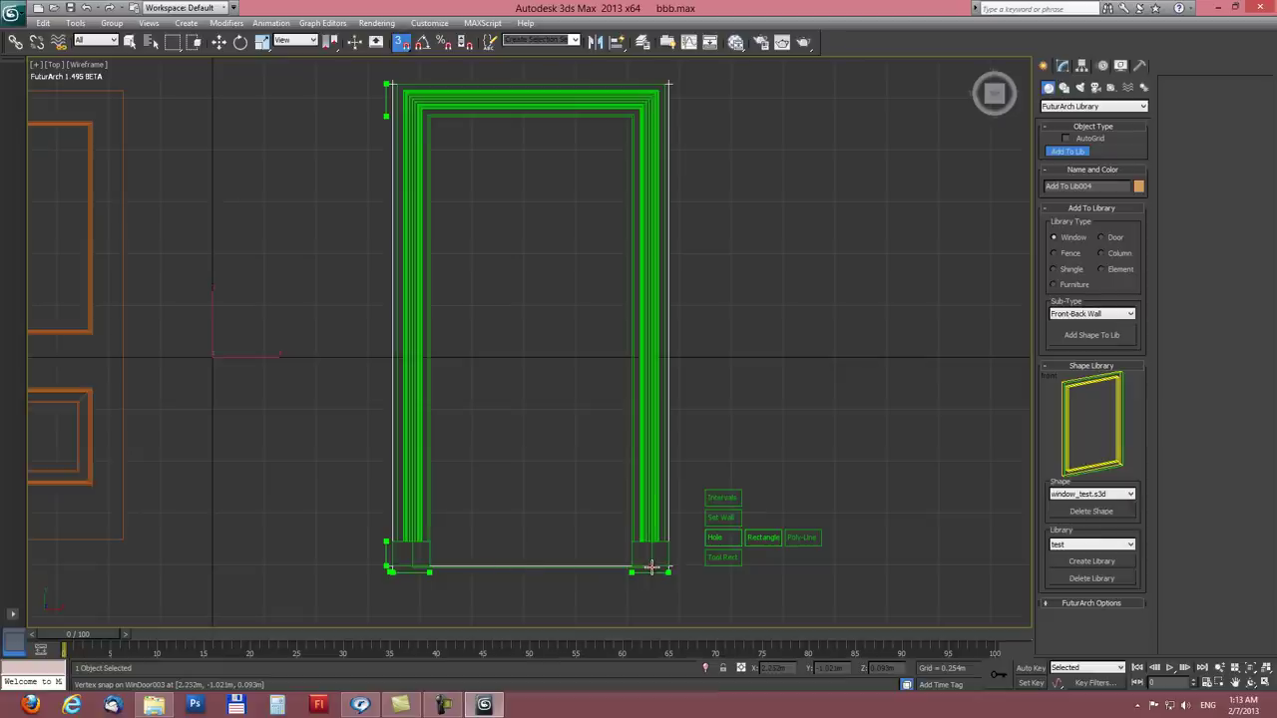
click(649, 567)
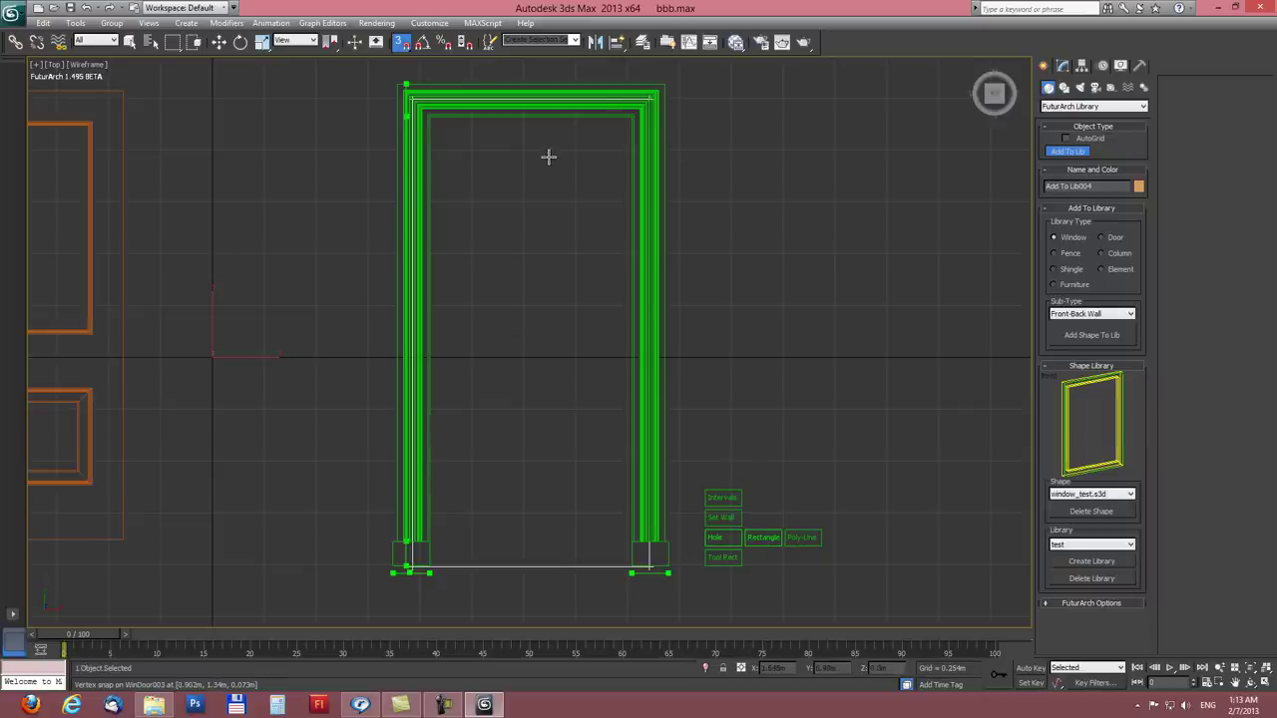
Step: Draw the Tool Rect over the frame's inner opening, from its upper-left inner corner to its lower-right inner corner
scroll(459, 148, up, 4)
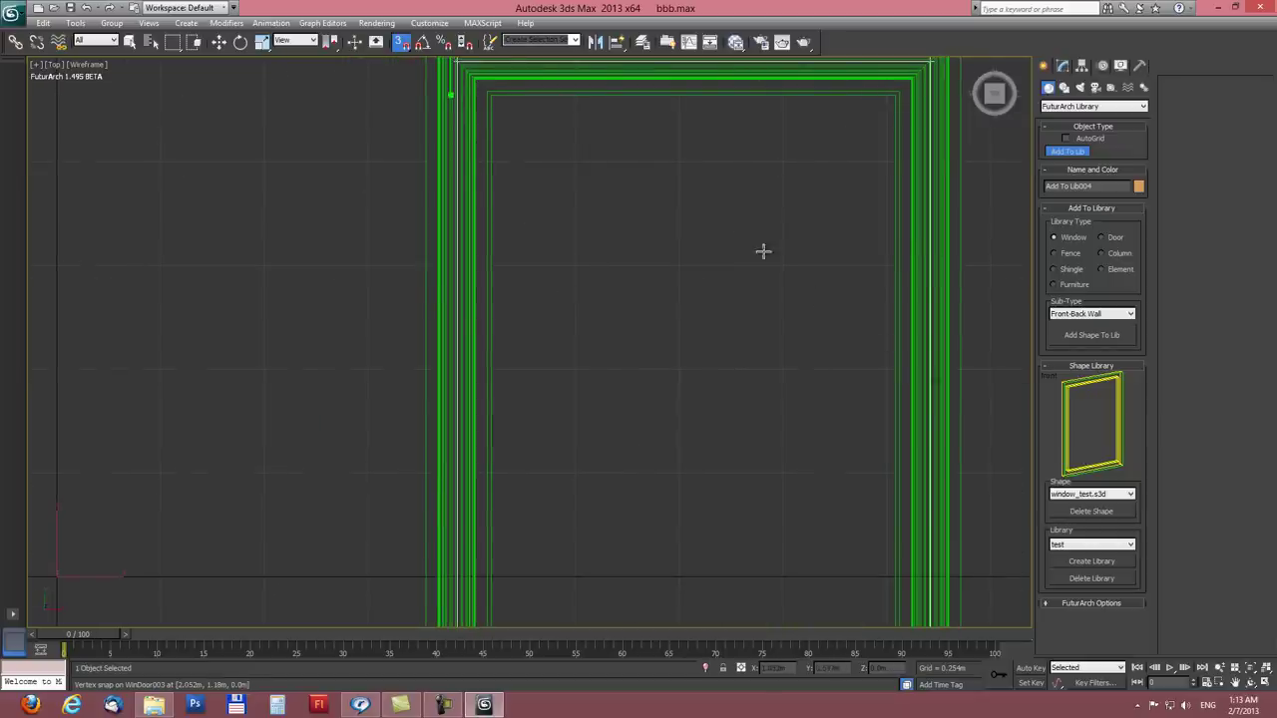
middle_drag(763, 251, 664, 230)
scroll(639, 280, down, 4)
middle_drag(632, 291, 621, 194)
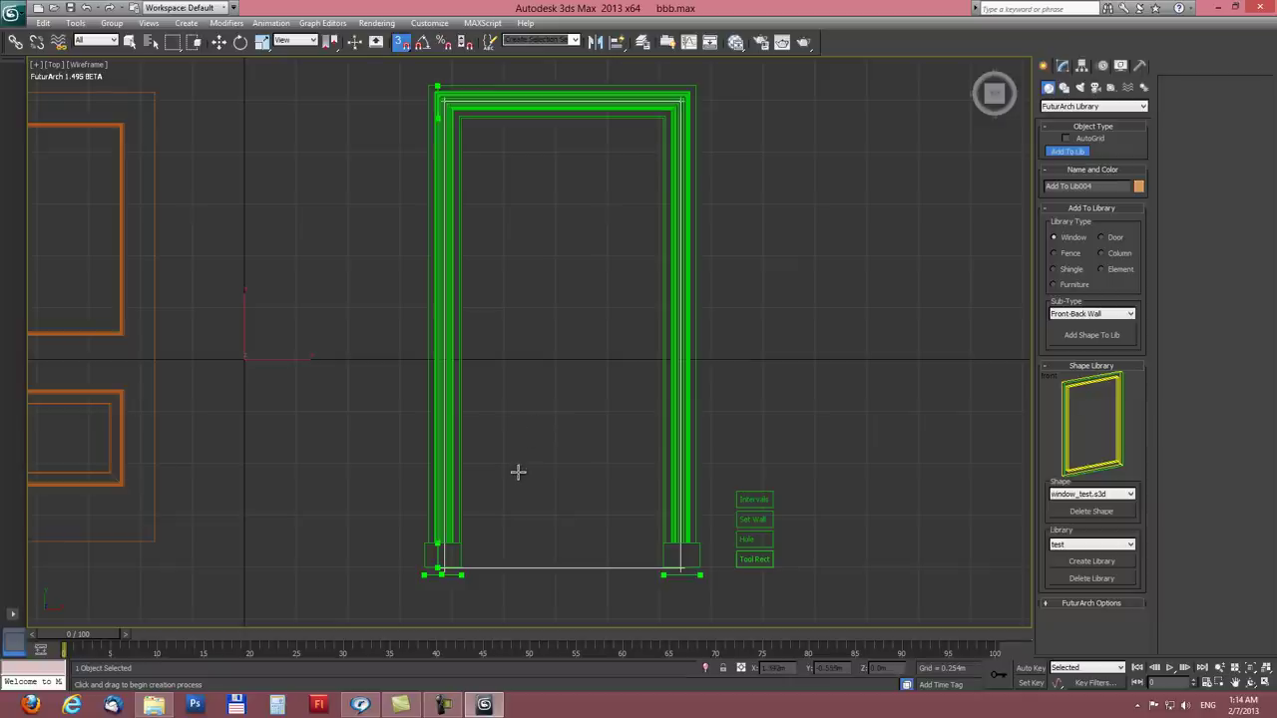
middle_drag(619, 430, 587, 422)
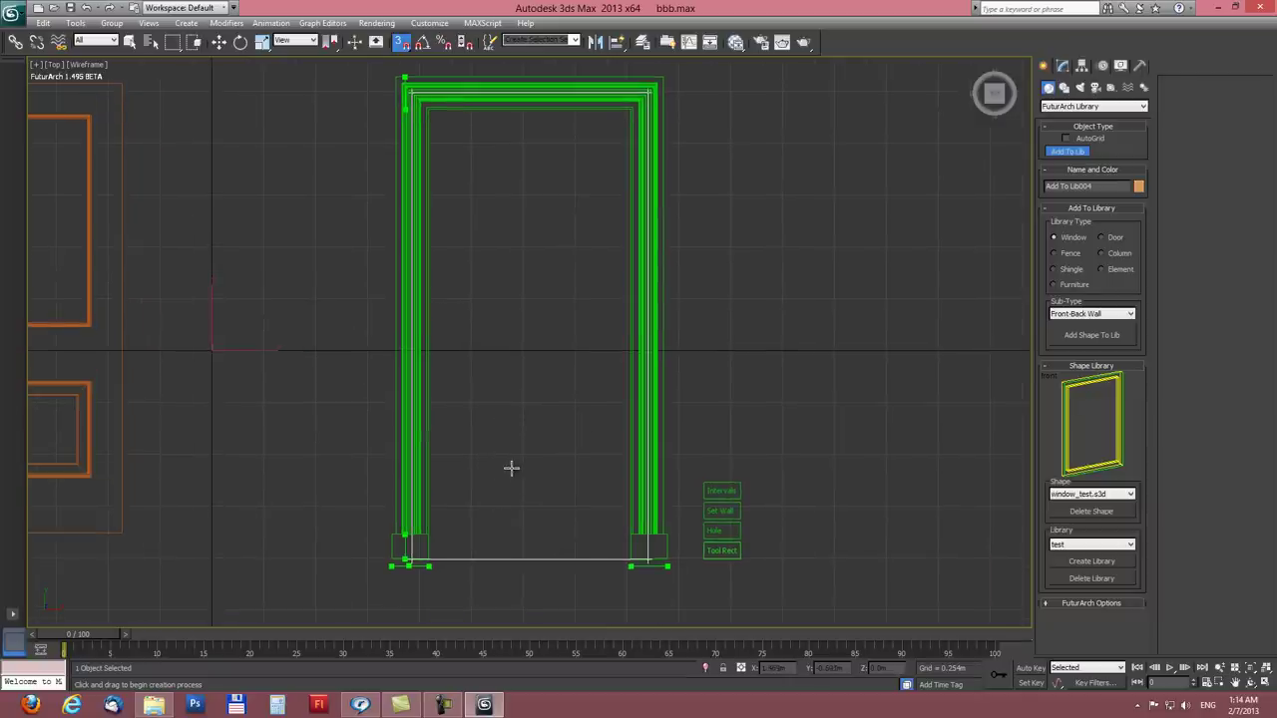
scroll(586, 401, up, 4)
scroll(586, 401, down, 3)
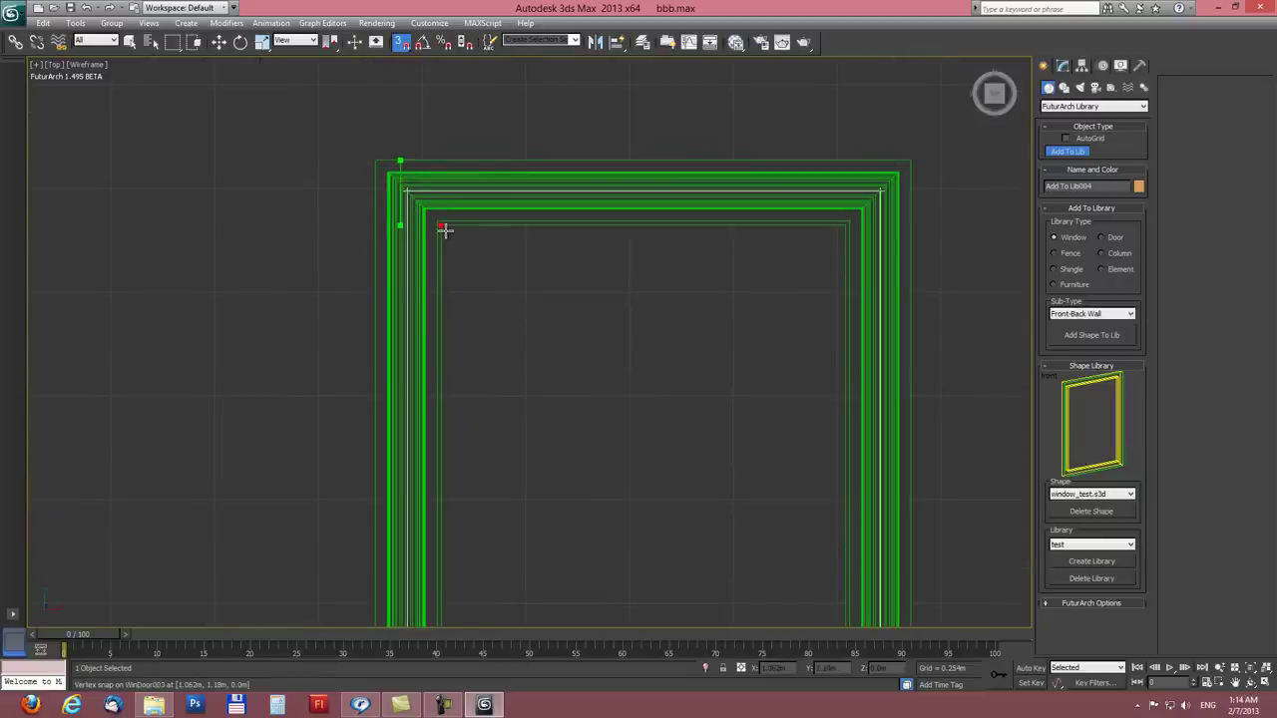
middle_drag(743, 511, 639, 339)
scroll(602, 488, down, 3)
middle_drag(601, 488, 562, 286)
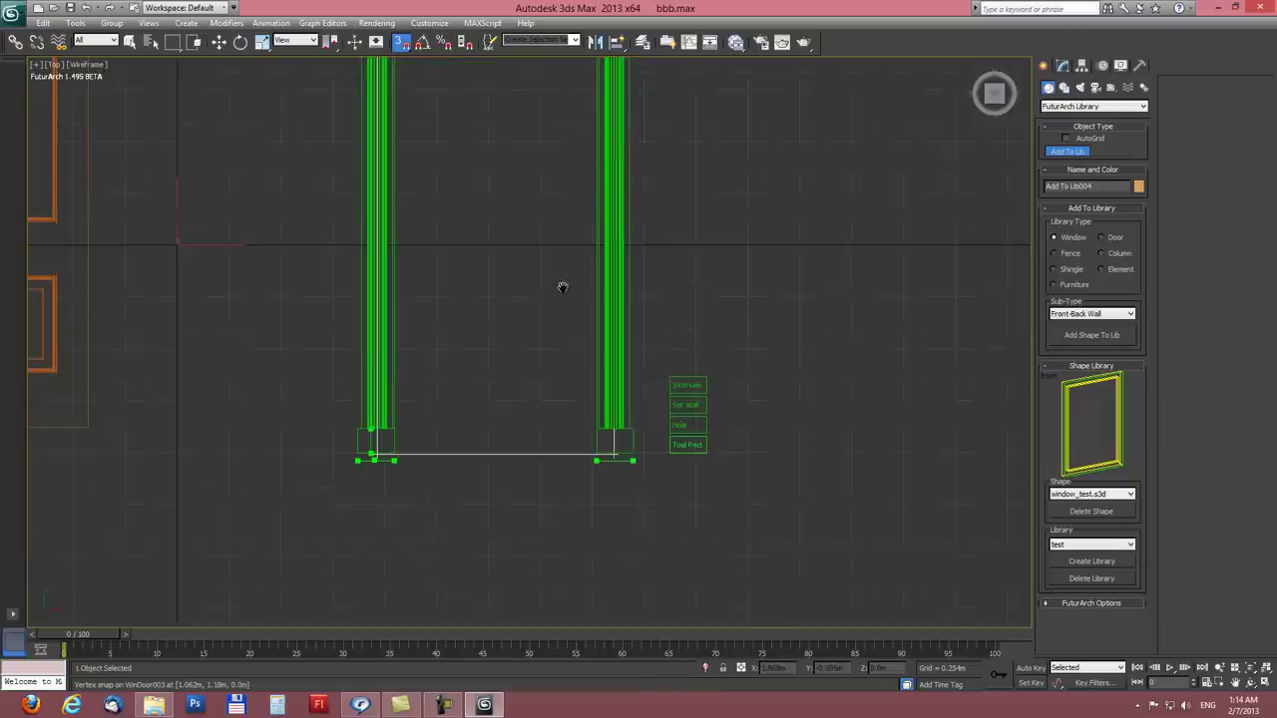
scroll(616, 485, up, 5)
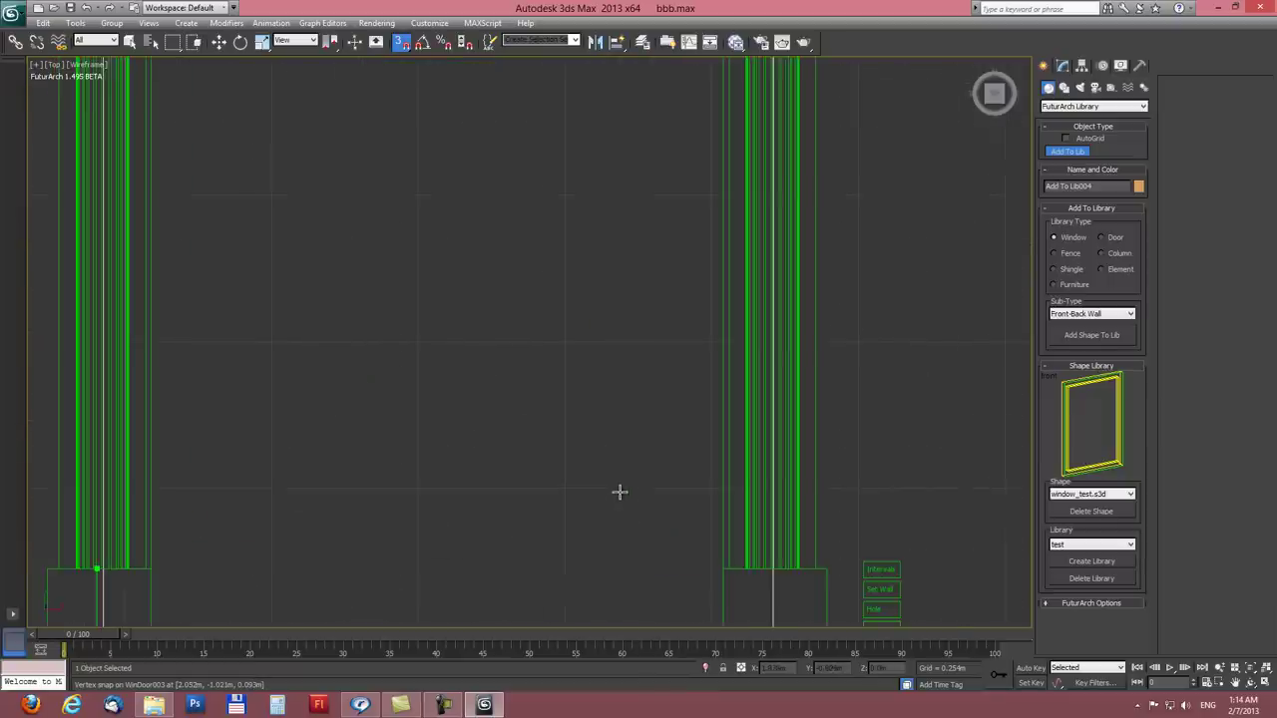
middle_drag(641, 508, 566, 238)
click(649, 356)
scroll(475, 209, down, 6)
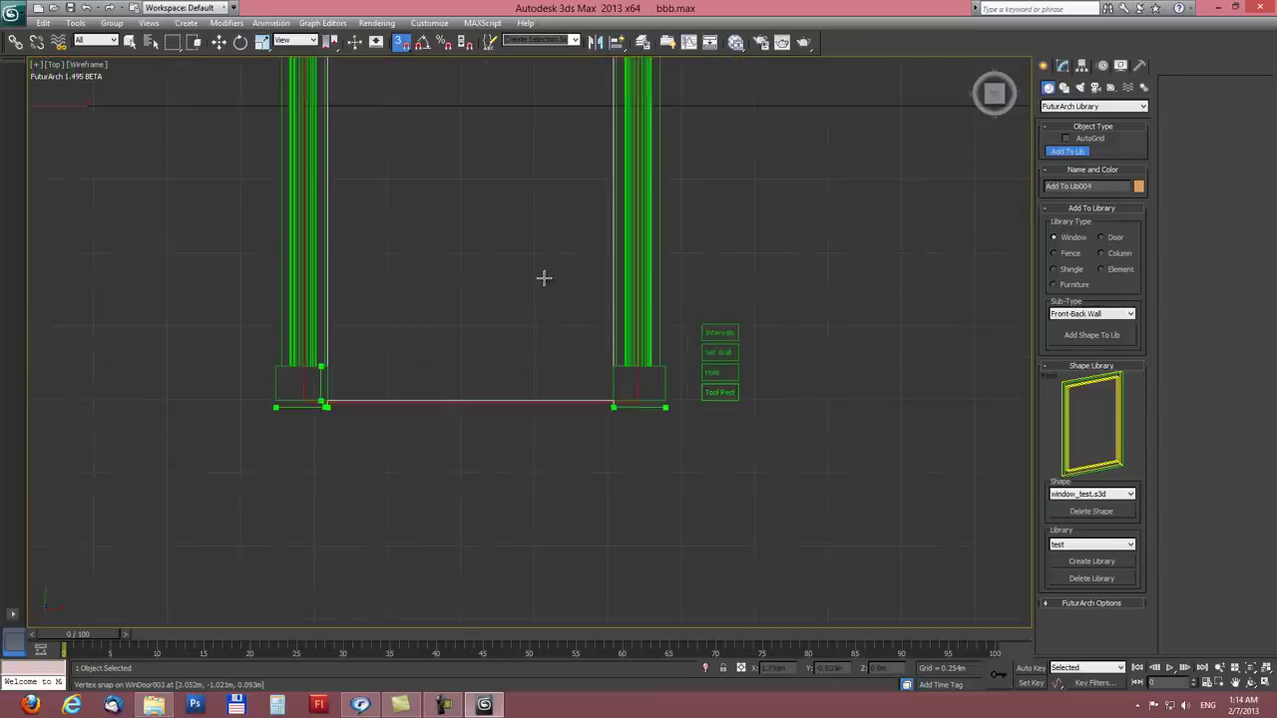
Step: Add the door frame to the test library as a Front-Back Wall shape named frame_test
middle_drag(504, 203, 488, 328)
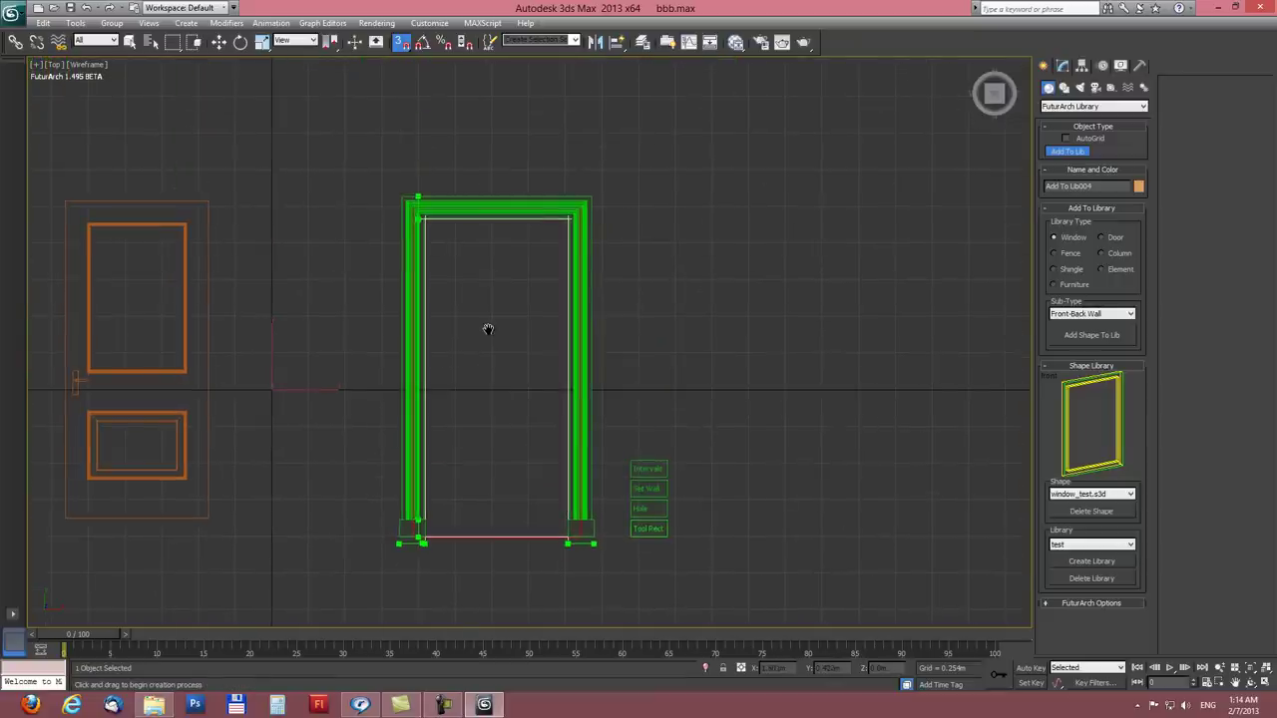
scroll(507, 364, up, 2)
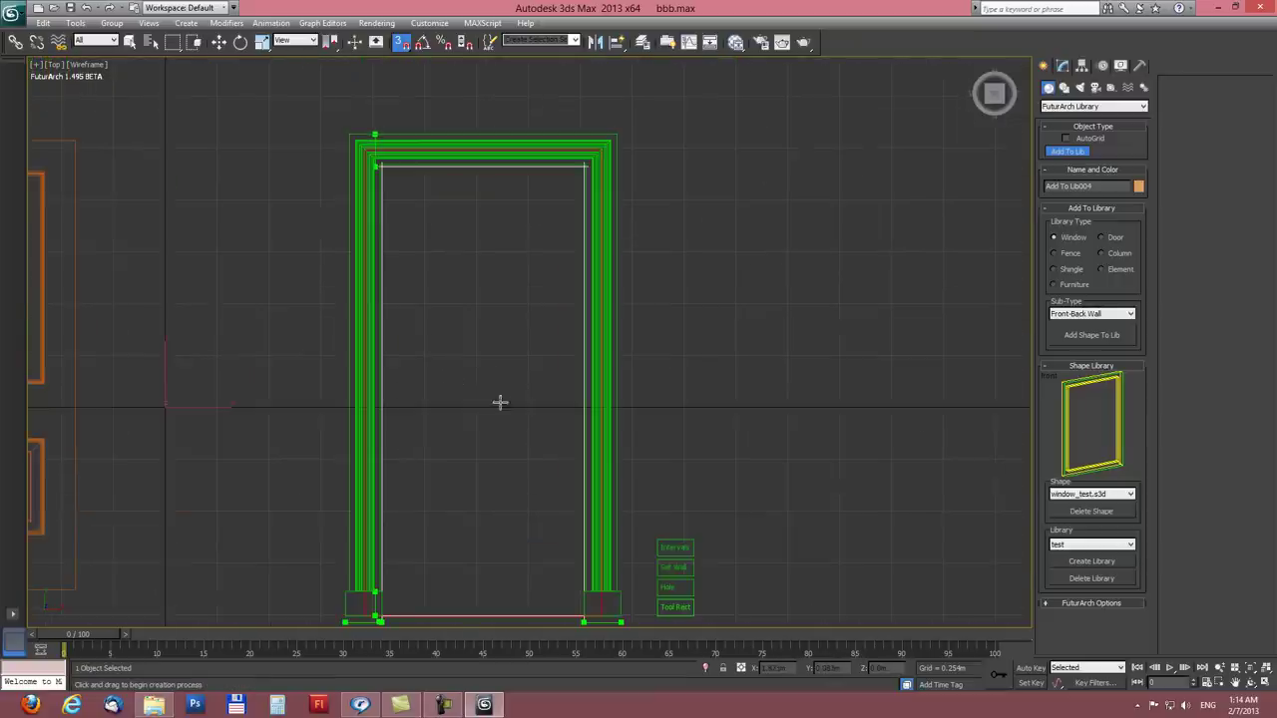
middle_drag(500, 402, 507, 353)
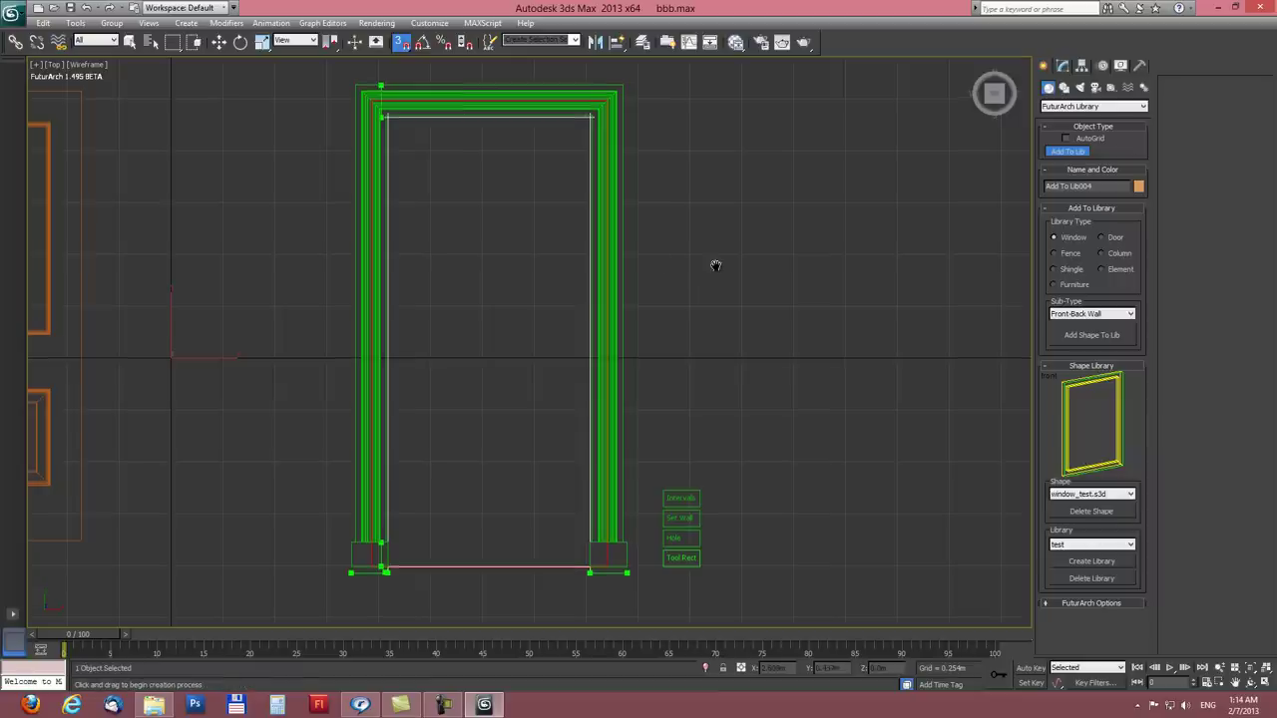
middle_drag(716, 265, 702, 276)
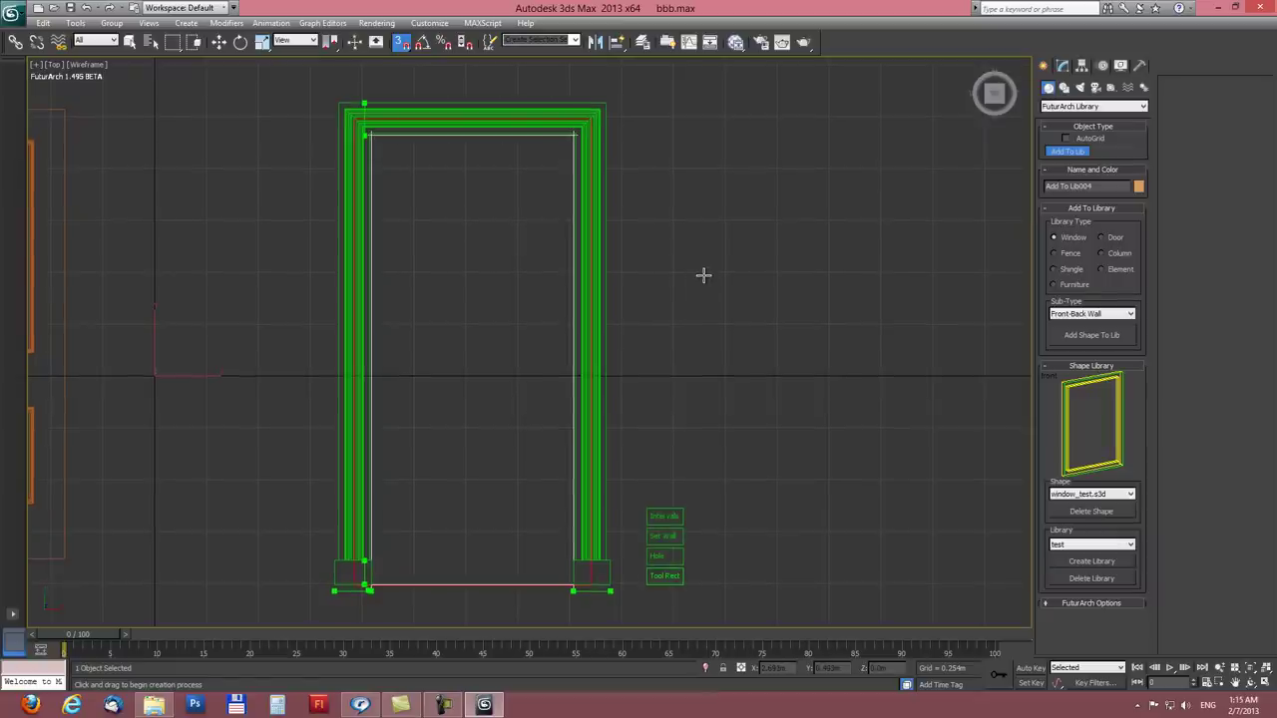
scroll(697, 242, down, 2)
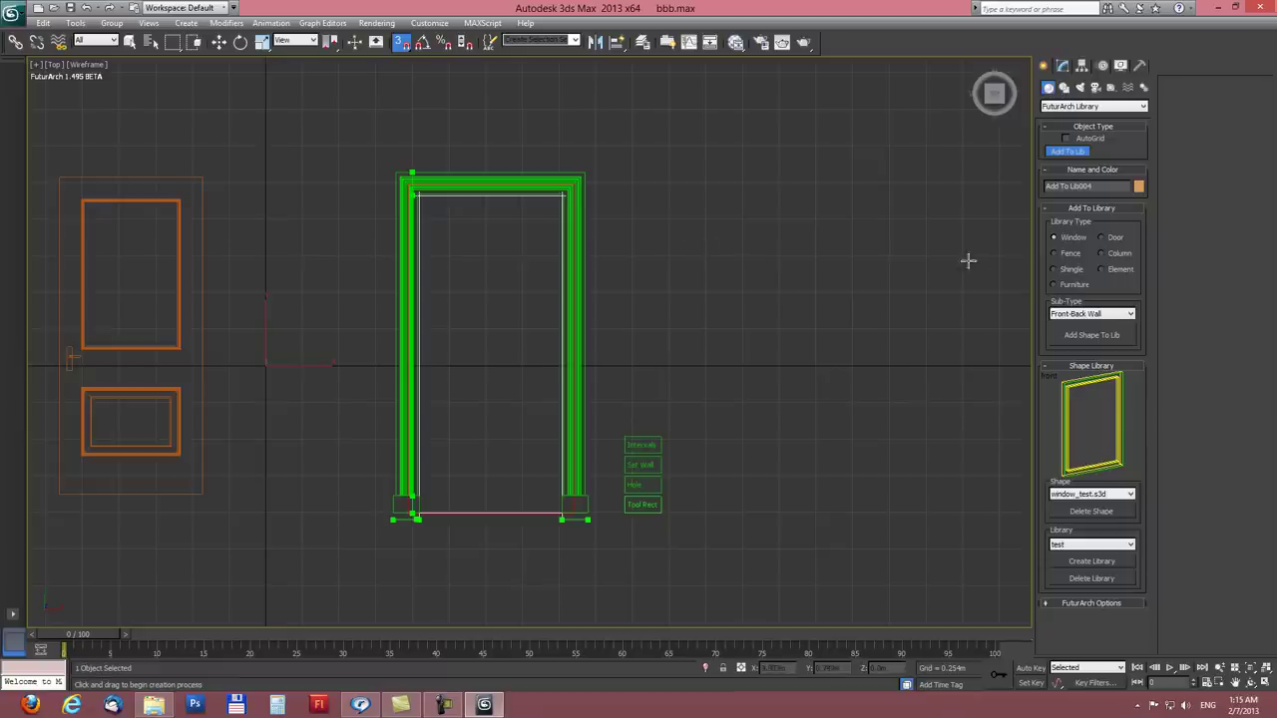
click(1078, 336)
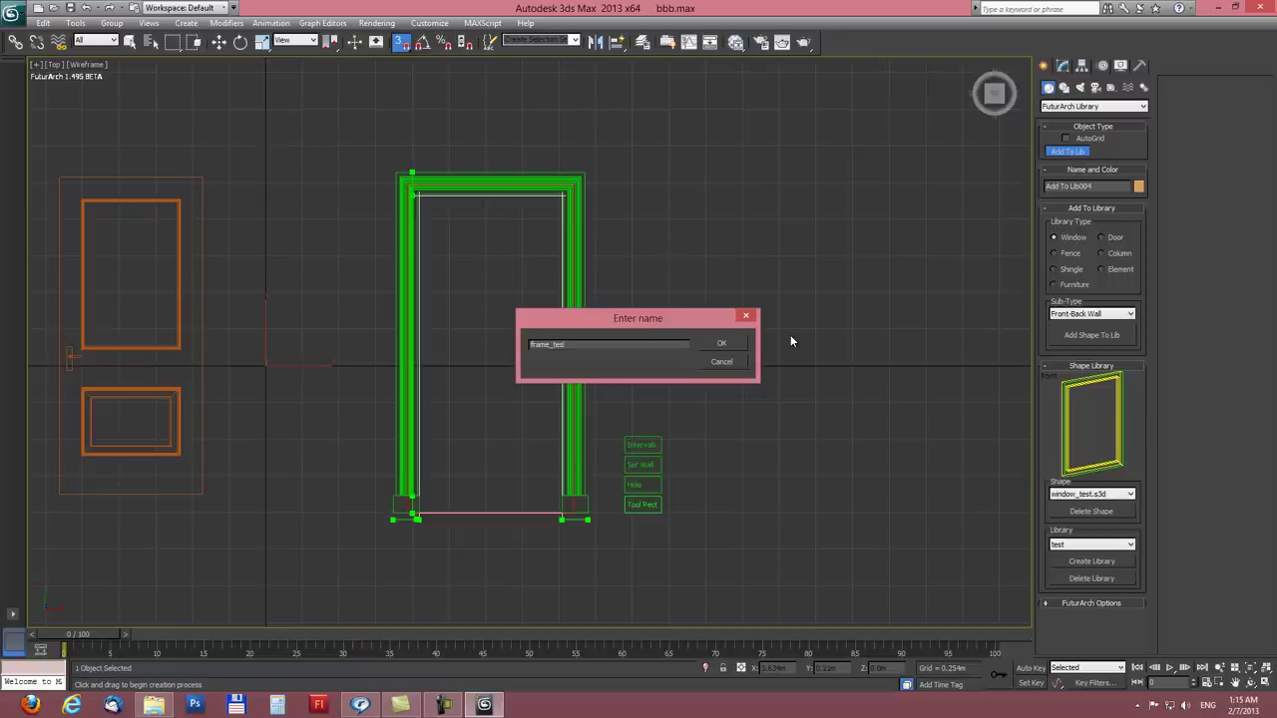
click(712, 342)
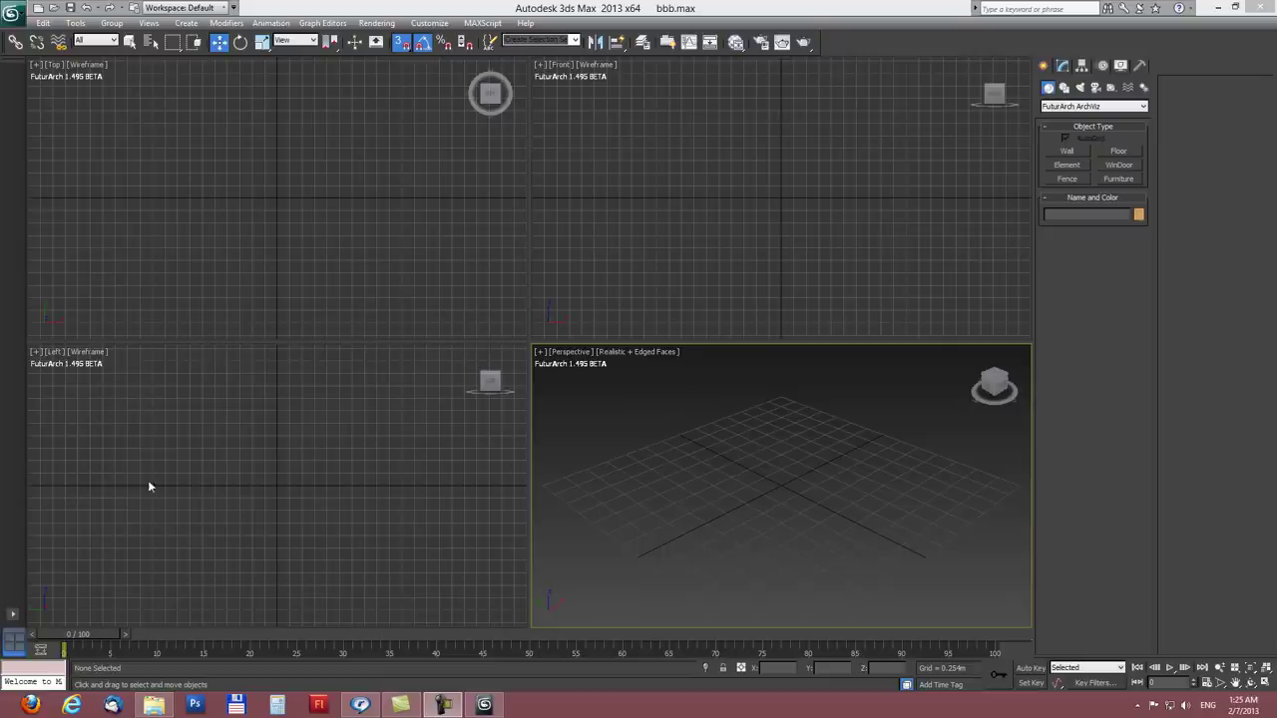
Step: Draw a three-segment stepped FuturArch ArchViz wall in the Top view
alt+middle_drag(785, 436, 766, 461)
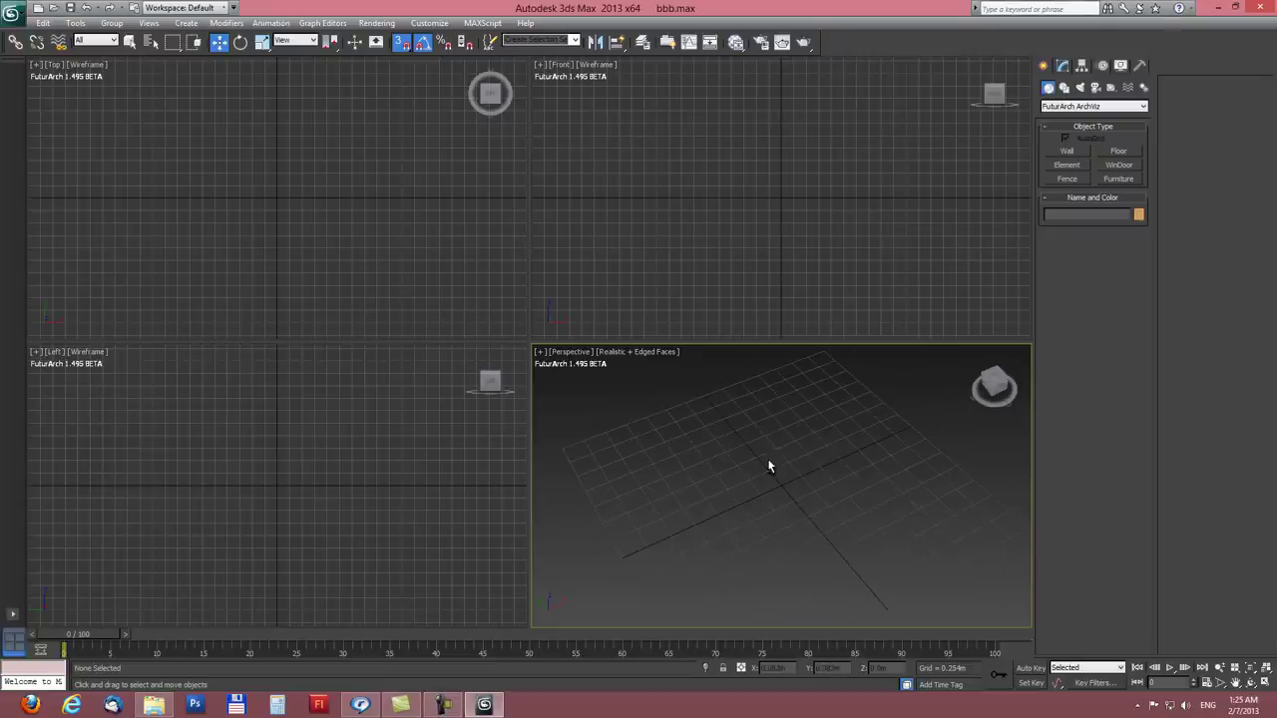
click(1081, 105)
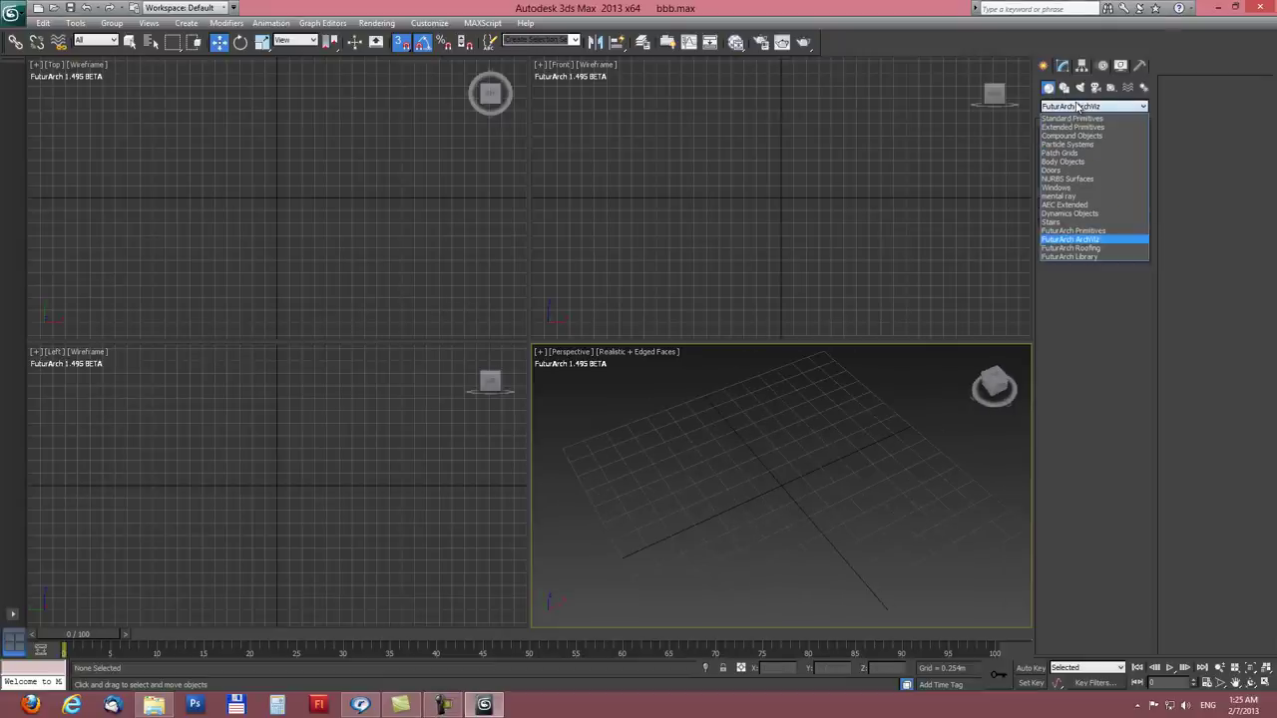
click(1088, 244)
click(1067, 151)
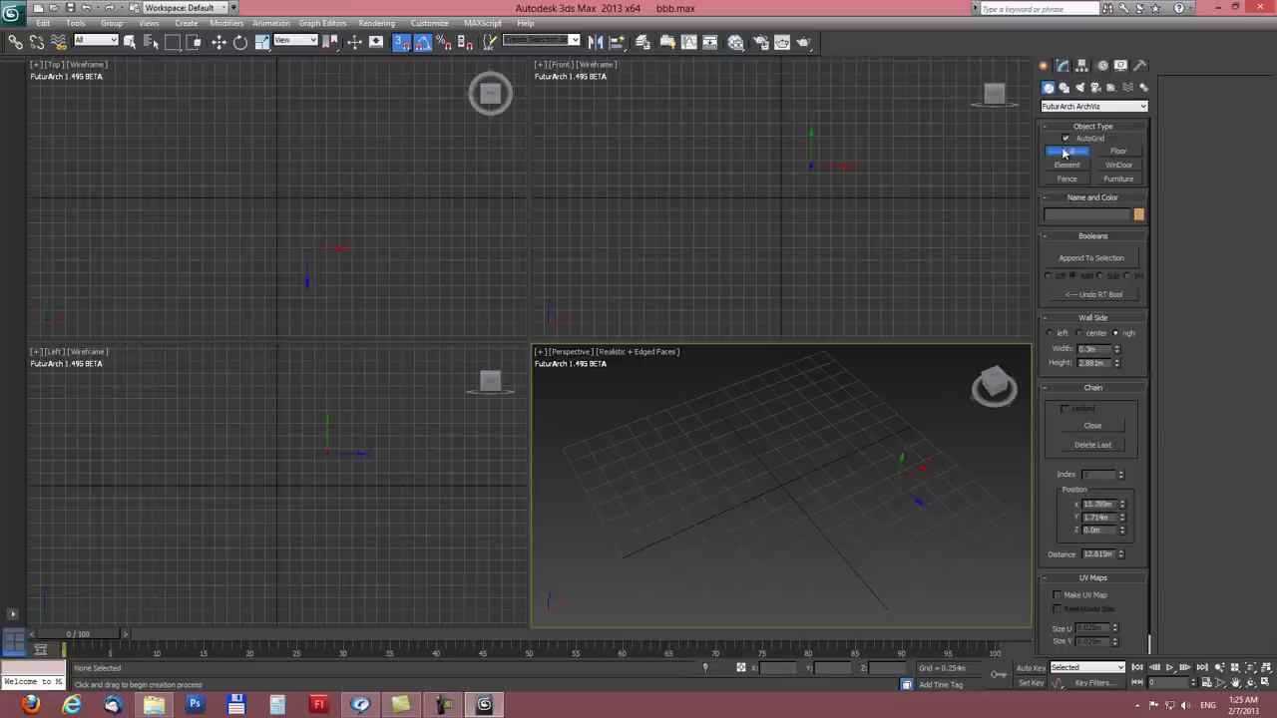
click(147, 243)
click(431, 246)
click(430, 109)
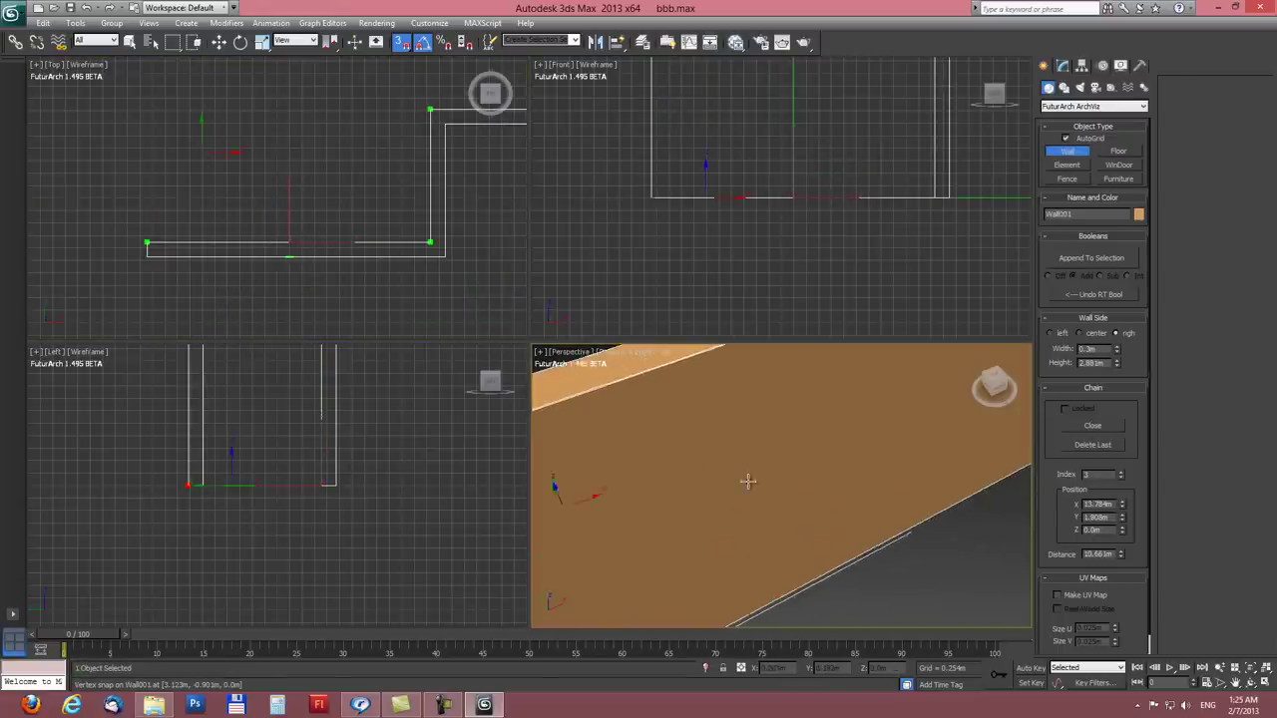
Step: Place a WinDoor using window_test.s3d from the test library on the front wall segment, about 0.48 m wide and 1 m high
key(alt+w)
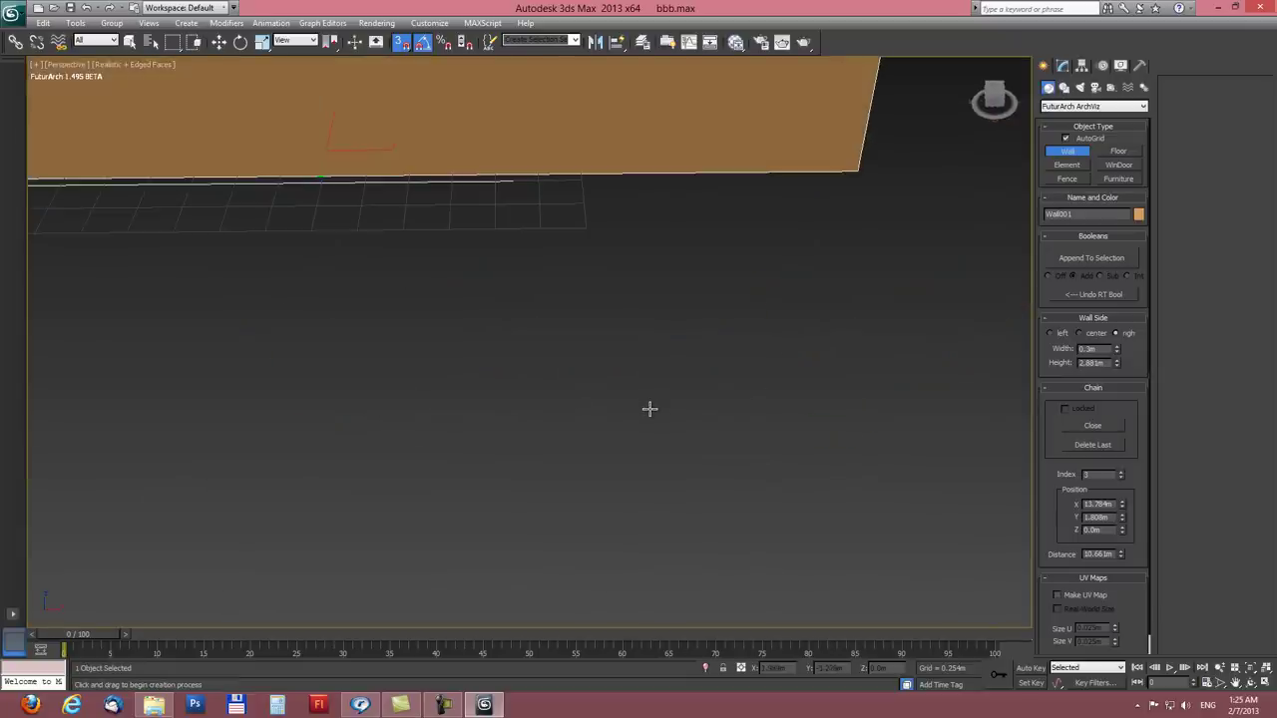
key(z)
alt+middle_drag(357, 362, 345, 405)
scroll(345, 405, up, 2)
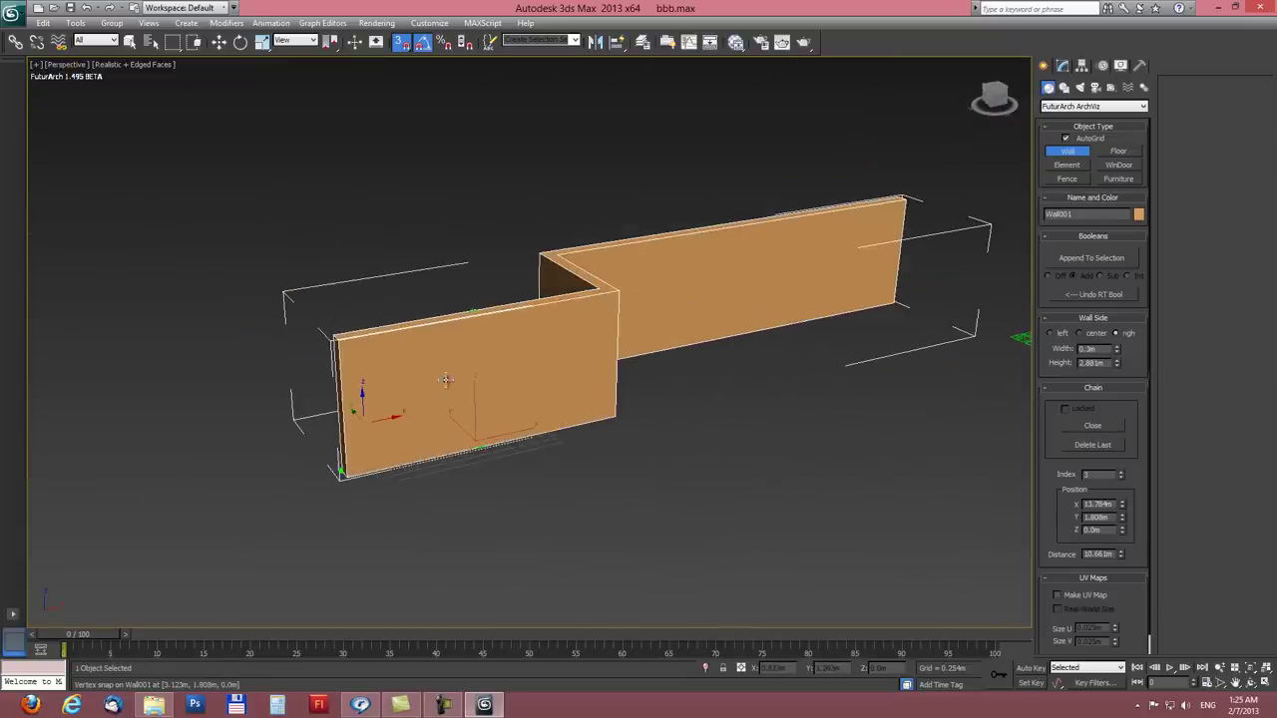
click(1114, 166)
click(1082, 552)
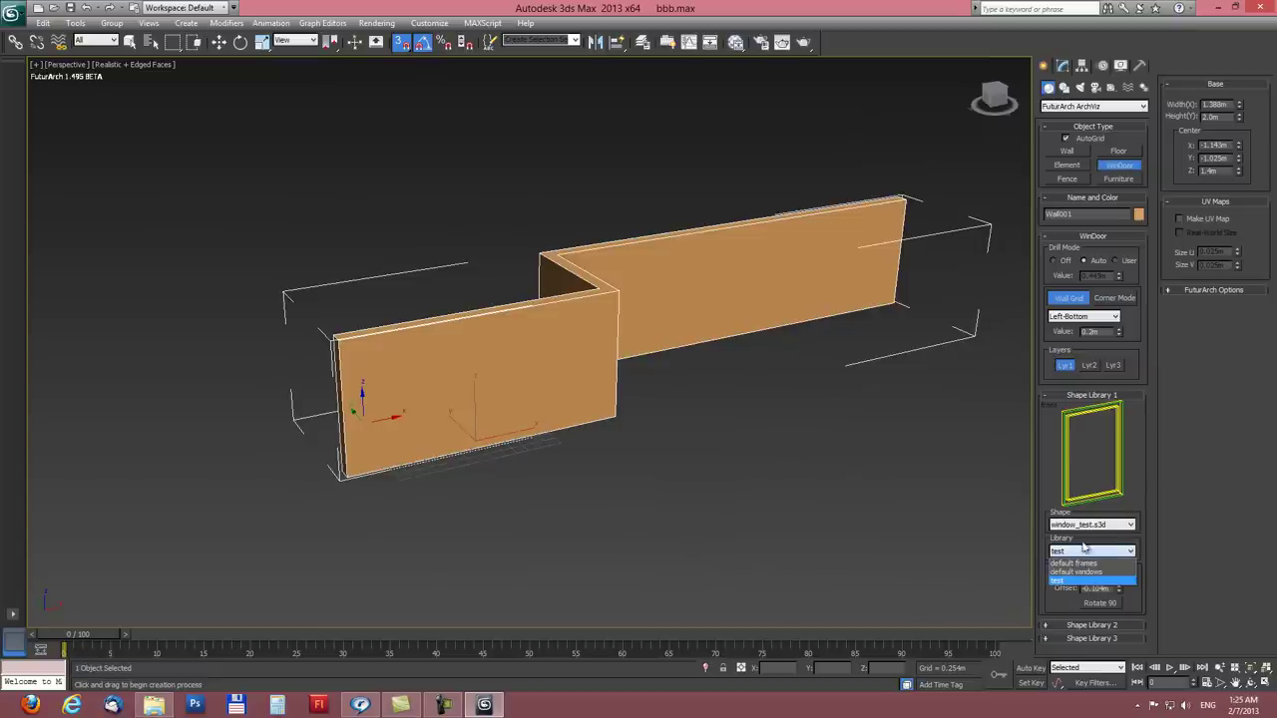
click(1071, 587)
click(1088, 526)
click(1086, 534)
click(409, 378)
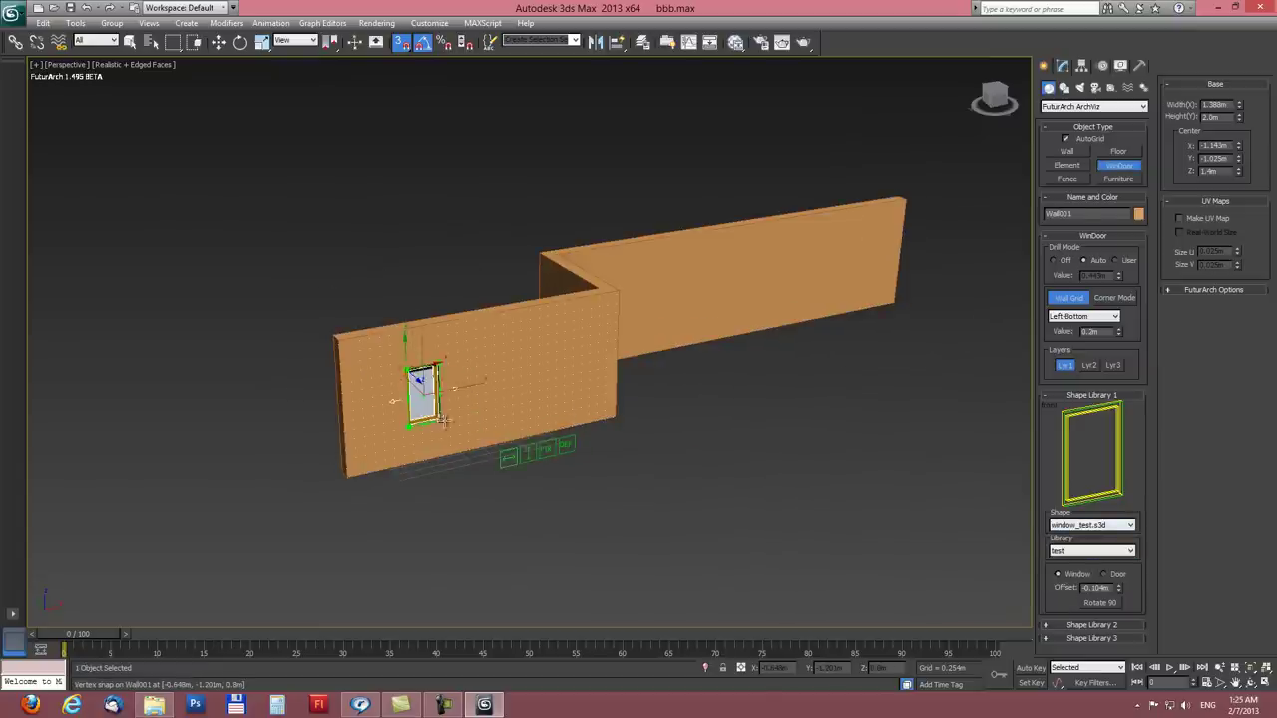
Step: Enlarge the window to about 1.48 m wide and 1.6 m high, and adjust its offset within the wall
scroll(409, 379, up, 5)
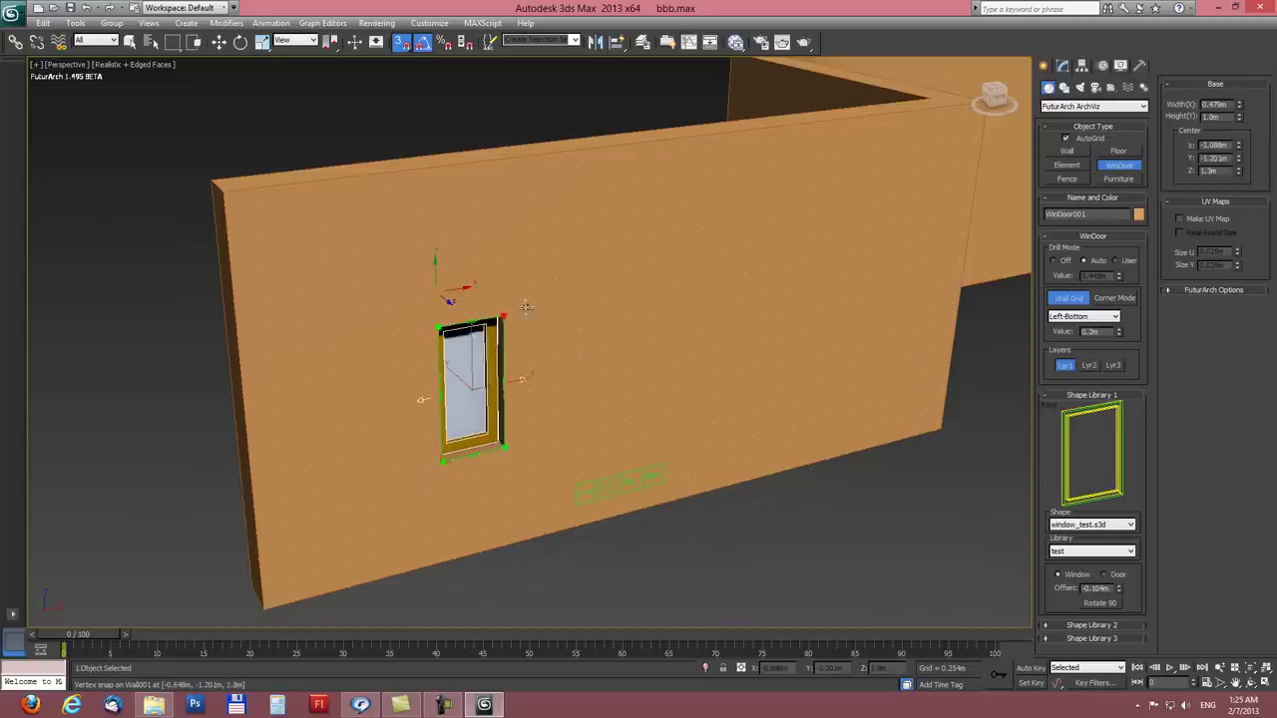
drag(558, 270, 707, 200)
alt+middle_drag(707, 200, 599, 279)
drag(610, 269, 639, 222)
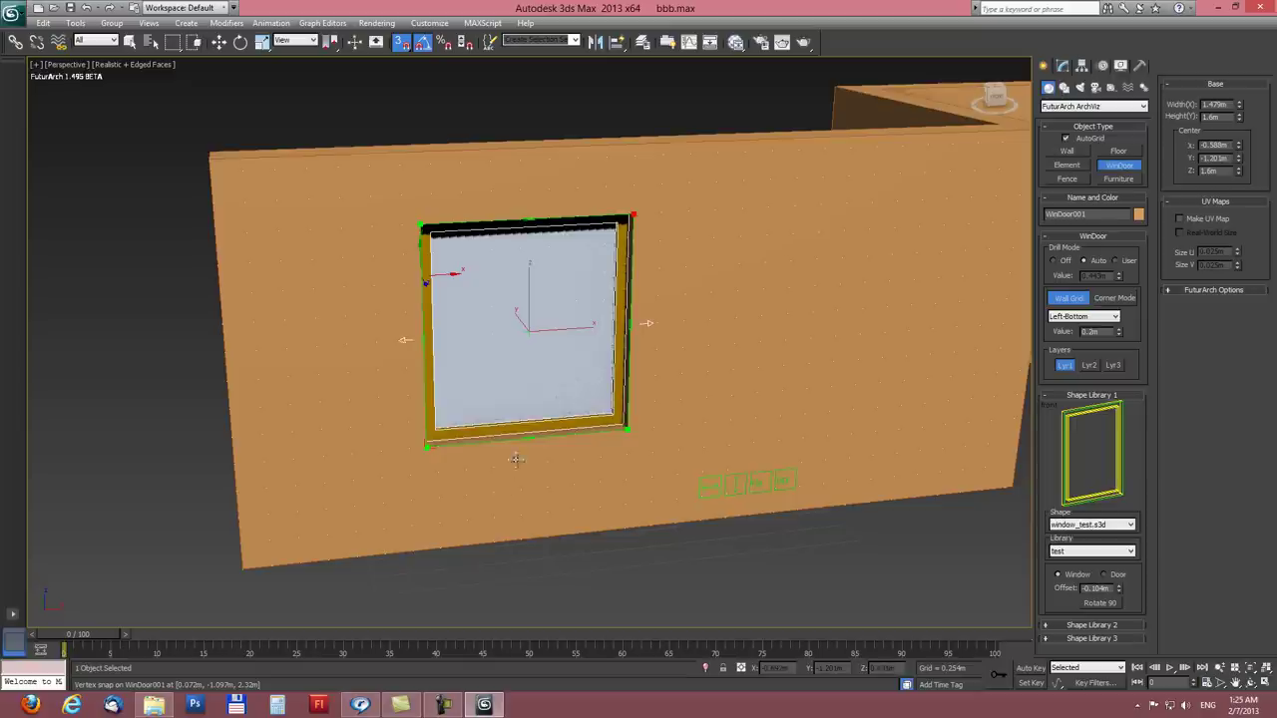
mouse_move(1118, 590)
mouse_down()
mouse_move(1118, 569)
mouse_move(1118, 599)
mouse_move(1119, 584)
mouse_up()
drag(1197, 14, 1194, 584)
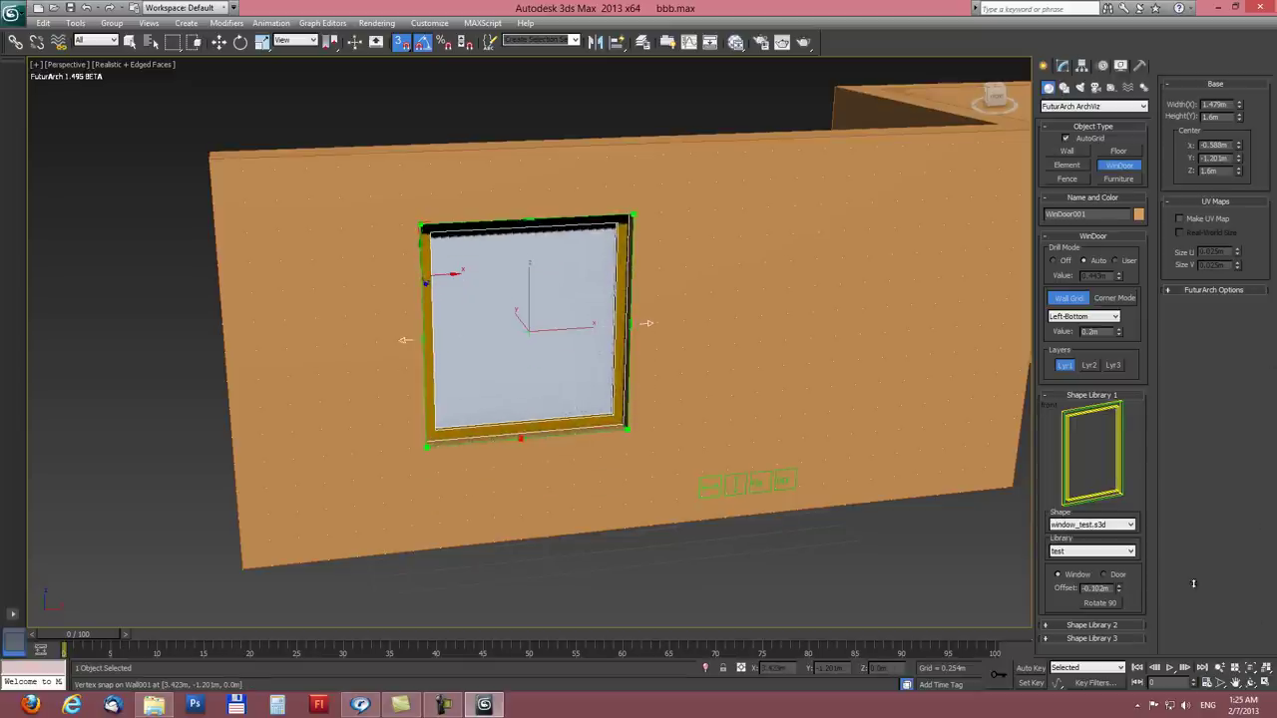
Step: Switch the window's shape to door_handle_test.s3d and stretch the opening down to door proportions near the wall's base
click(1087, 525)
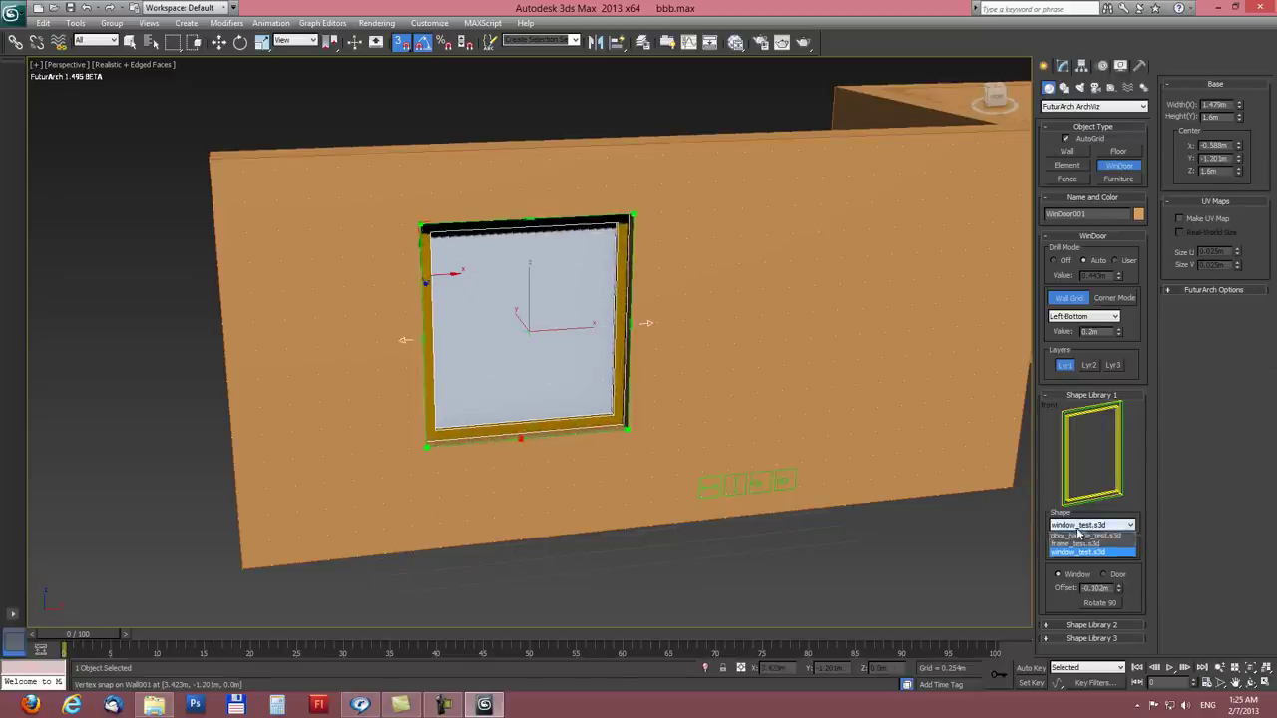
click(1076, 538)
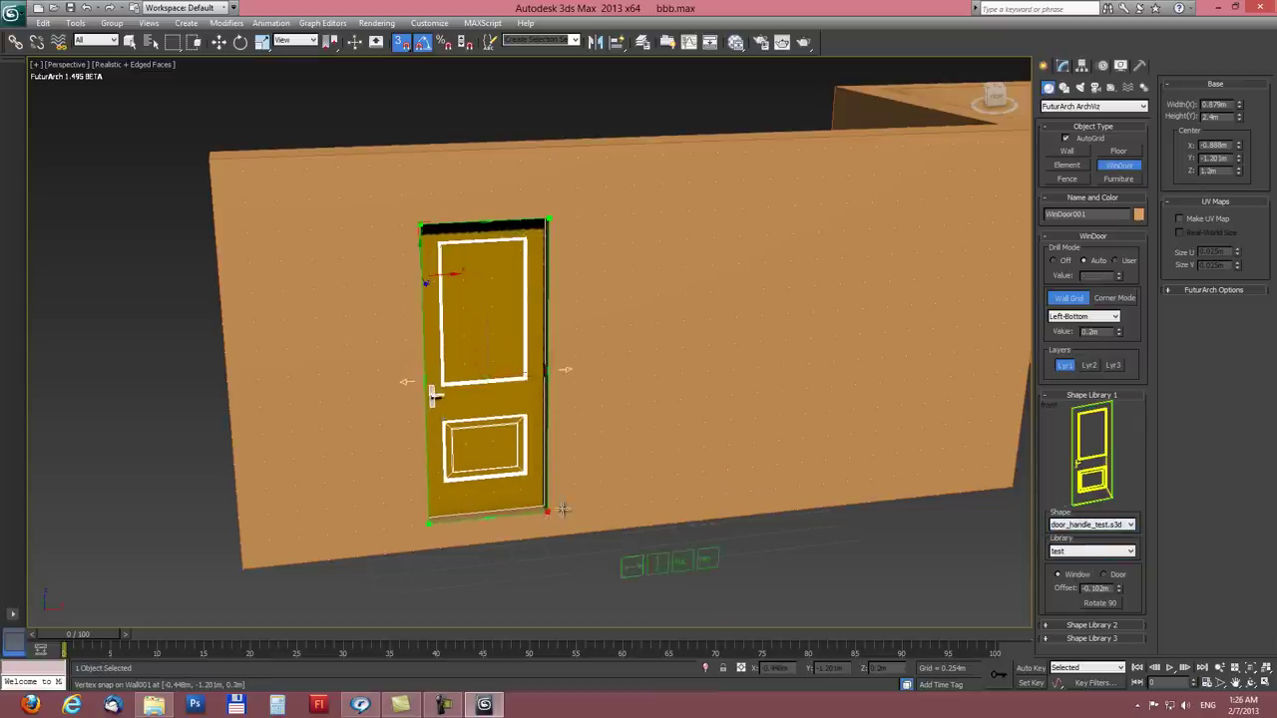
click(561, 511)
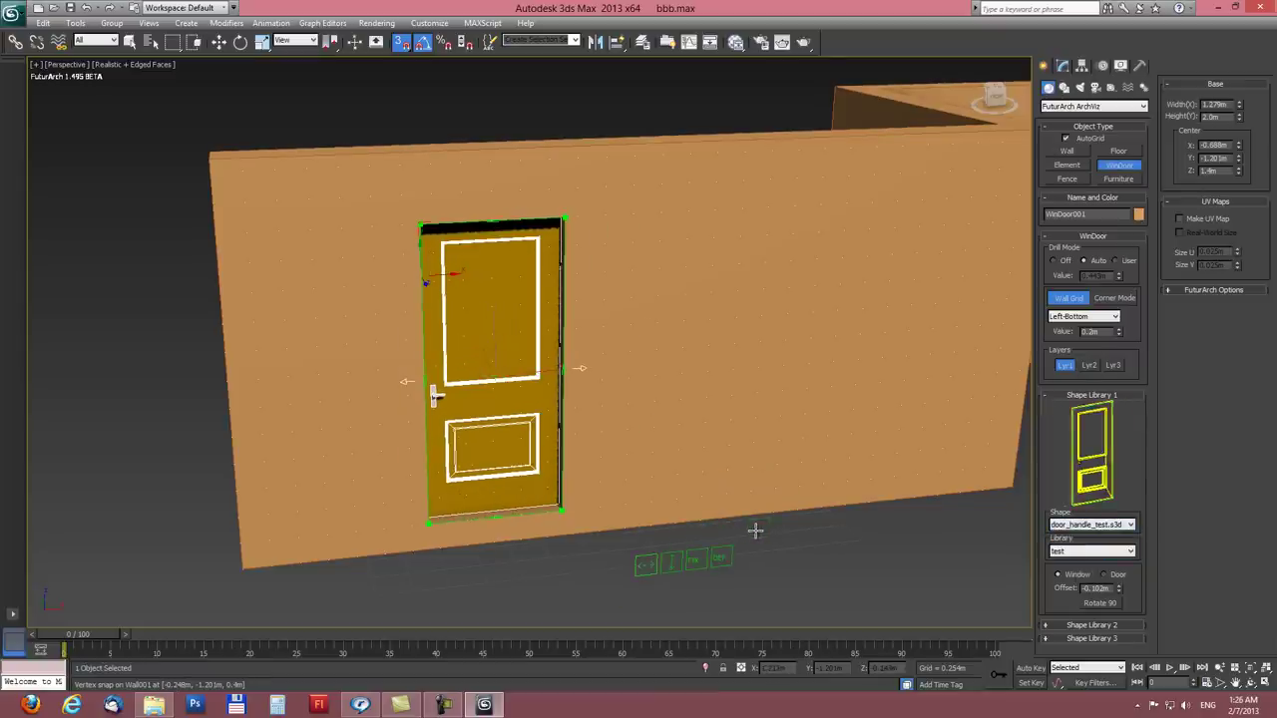
Step: Stretch the door sideways to about 3.4 m wide to test its handle, and narrow it back to about 0.99 m
alt+middle_drag(755, 529, 432, 397)
drag(539, 372, 878, 423)
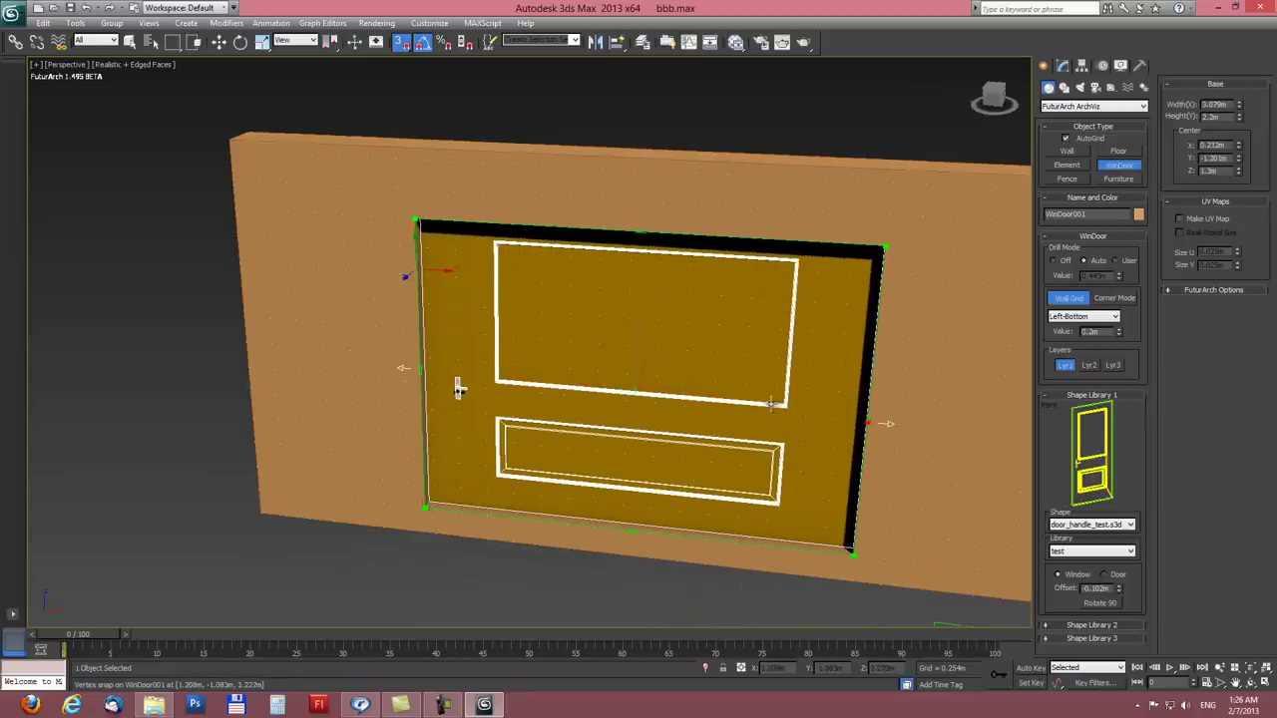
drag(403, 369, 397, 407)
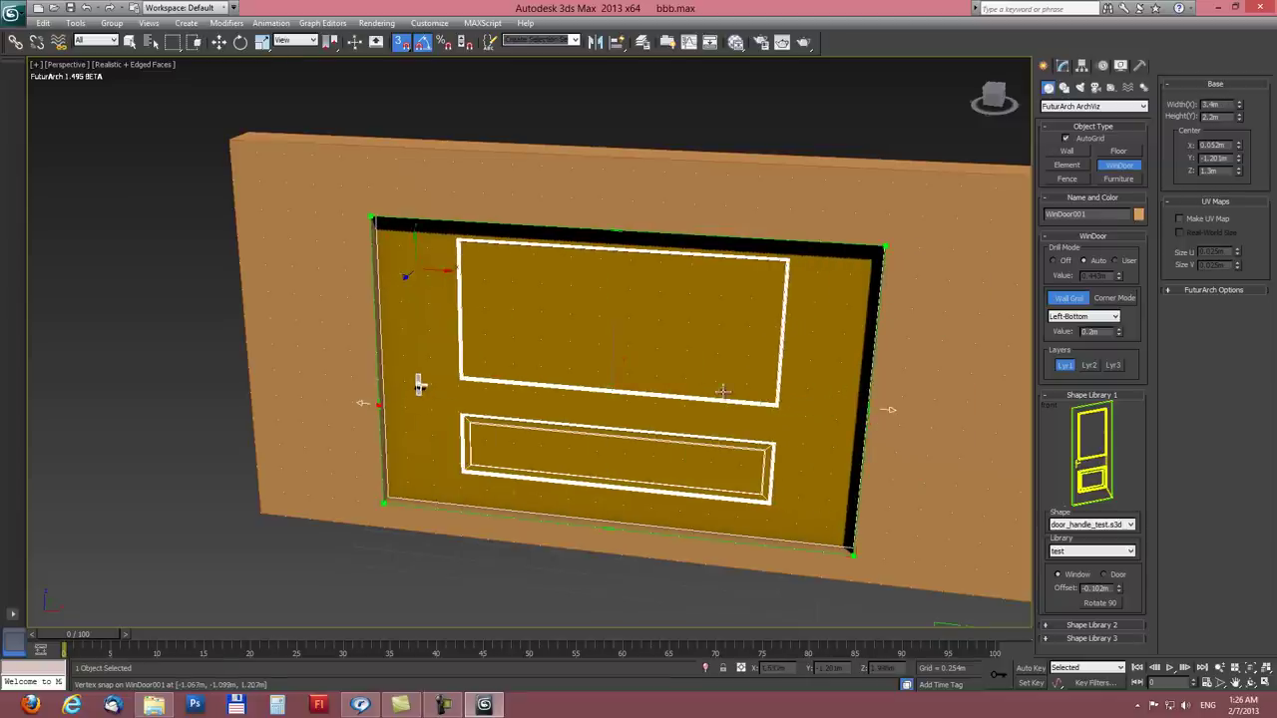
drag(886, 409, 544, 396)
drag(702, 646, 599, 439)
Step: Draw a second WinDoor about 1.23 m wide and 2.37 m high beside the first door and set its shape to frame_test.s3d
alt+middle_drag(998, 384, 1012, 427)
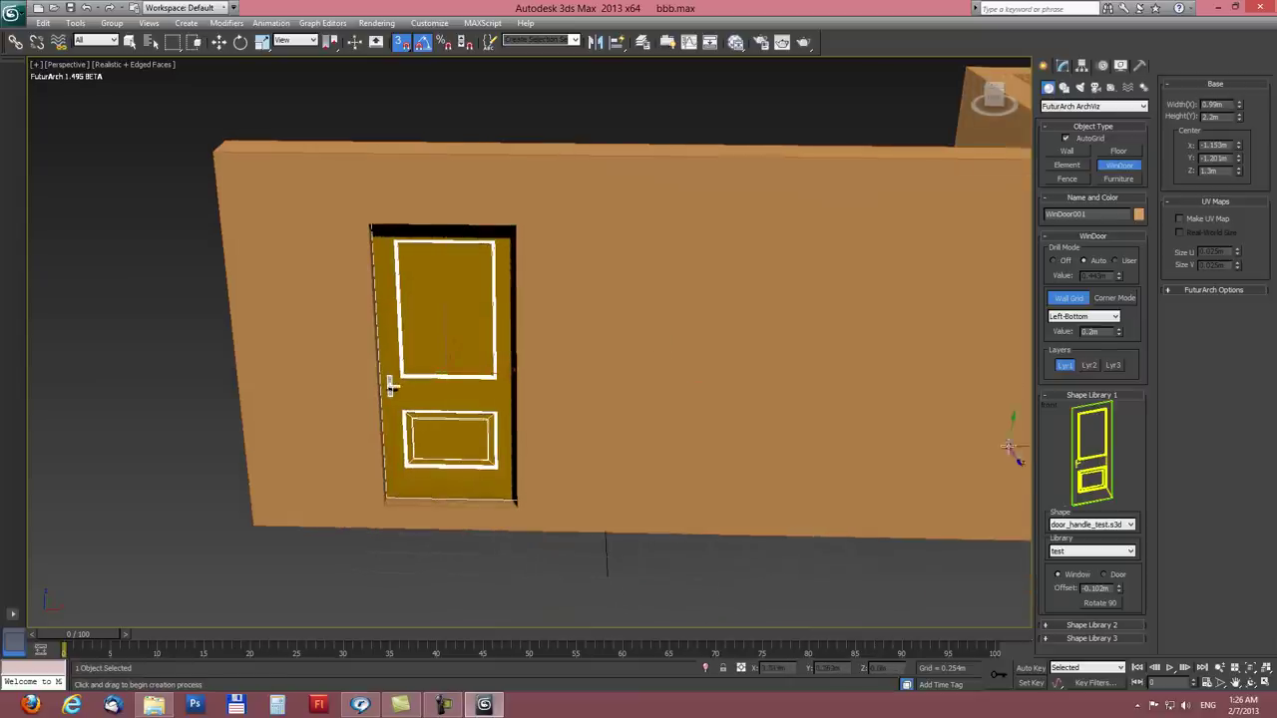
drag(662, 237, 815, 535)
click(1088, 525)
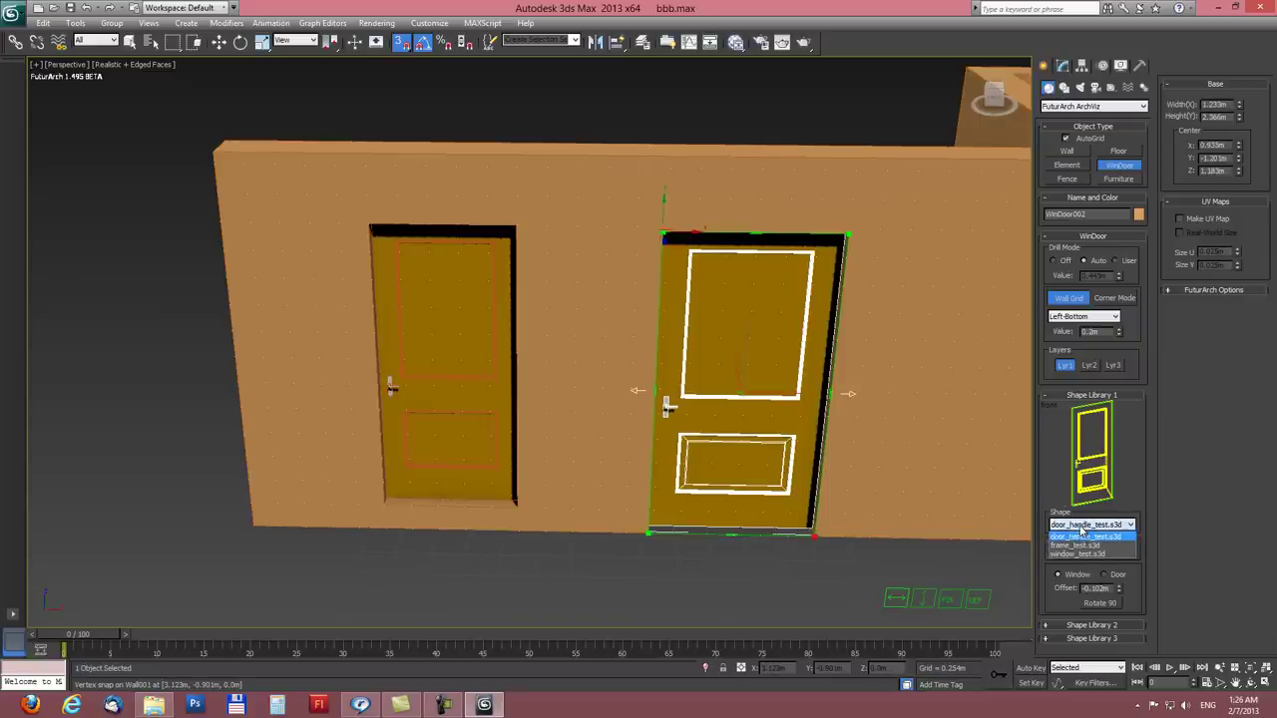
click(1072, 548)
Step: Turn off the edged-faces display and widen the door frame to about 1.63 m
alt+middle_drag(684, 462, 845, 355)
key(F4)
mouse_move(845, 355)
mouse_down()
mouse_move(901, 336)
mouse_move(809, 373)
mouse_move(855, 370)
mouse_up()
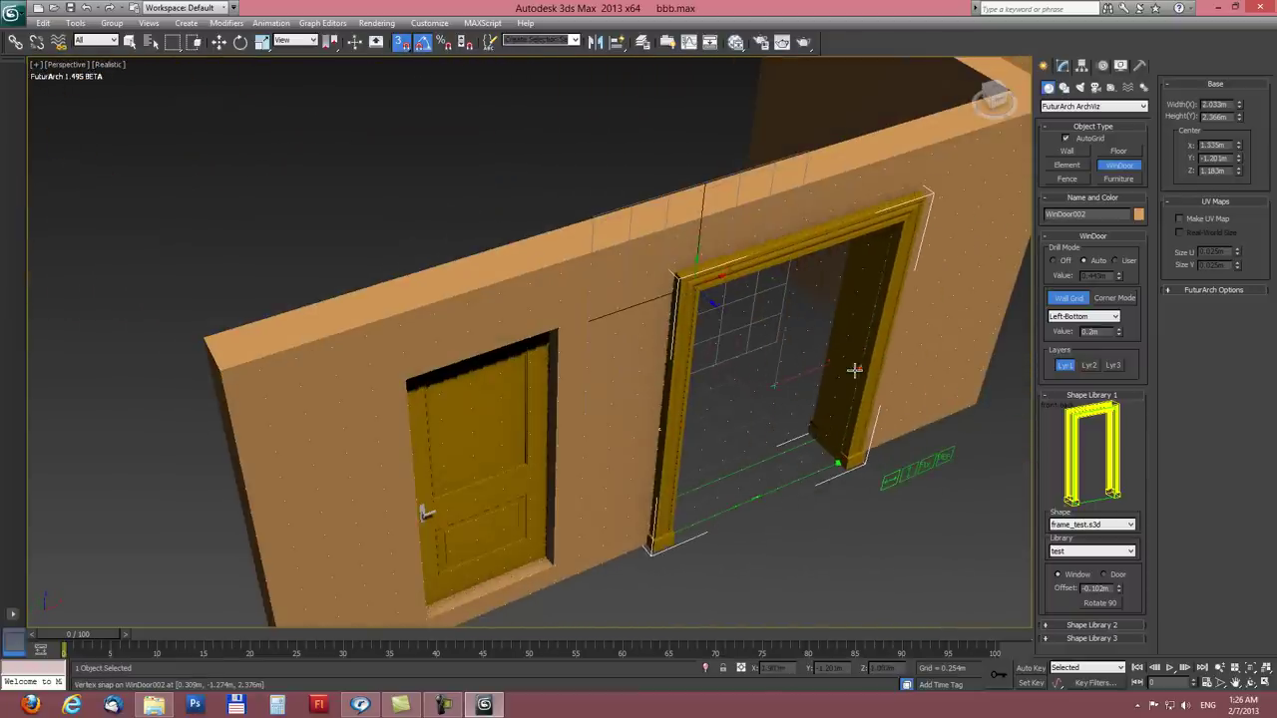
alt+middle_drag(589, 265, 569, 248)
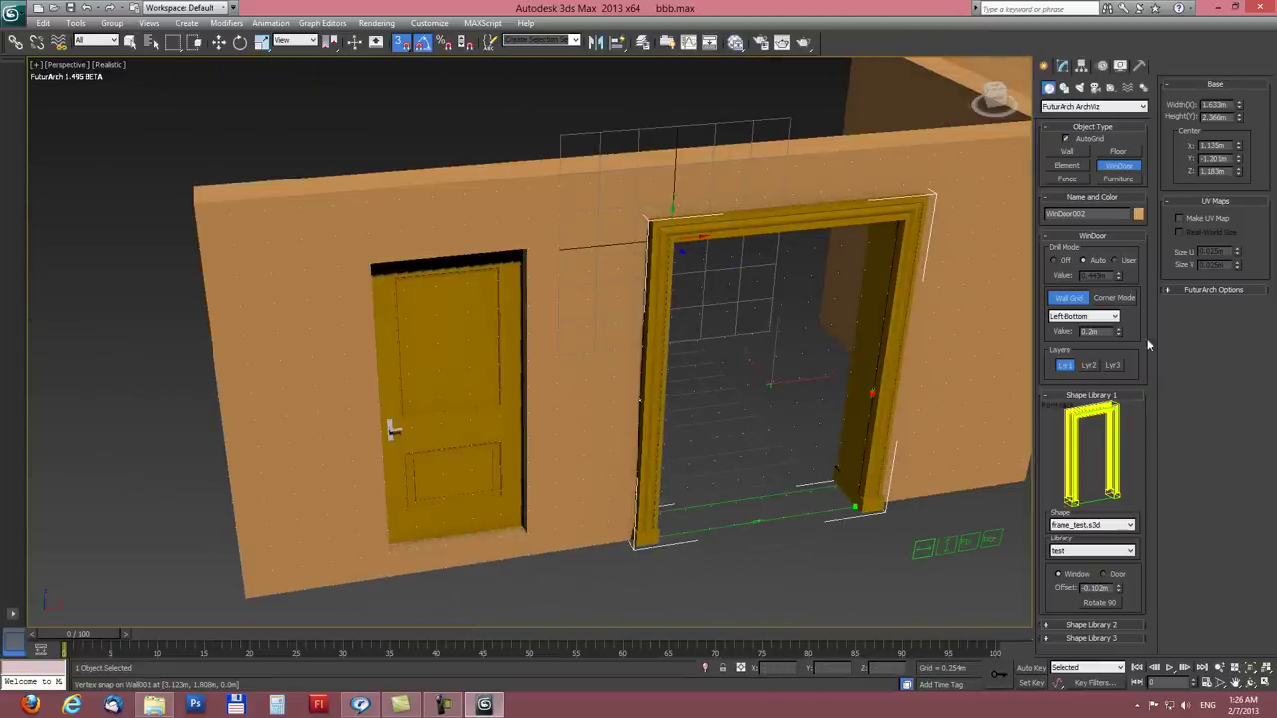
Step: Enable the frame's second layer and assign it the door_handle_test.s3d shape from the test library
click(1089, 365)
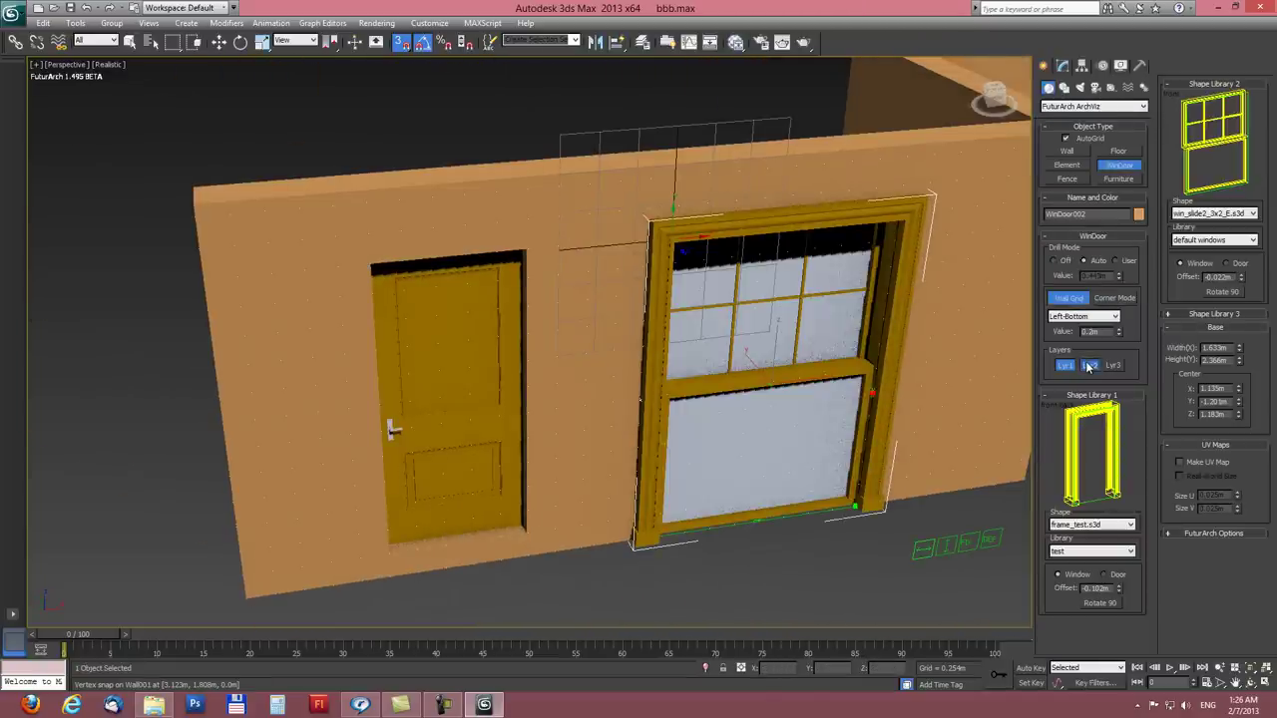
click(1191, 241)
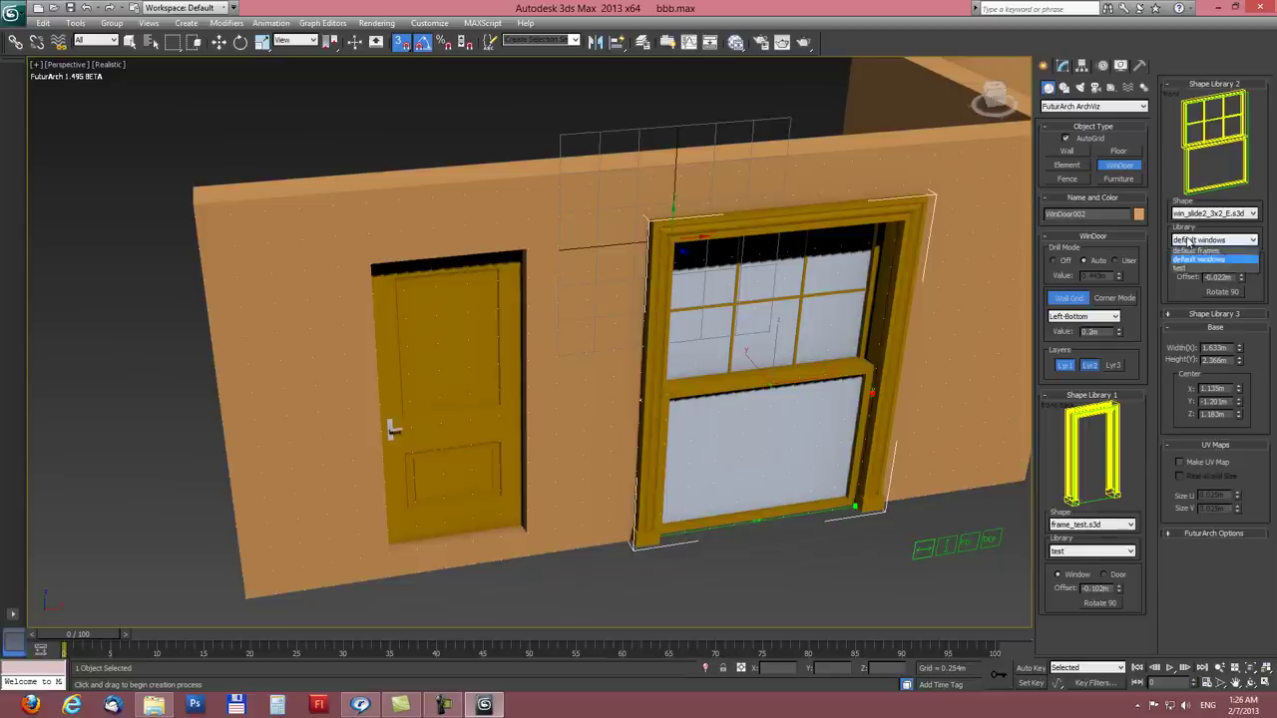
click(1187, 271)
click(1212, 213)
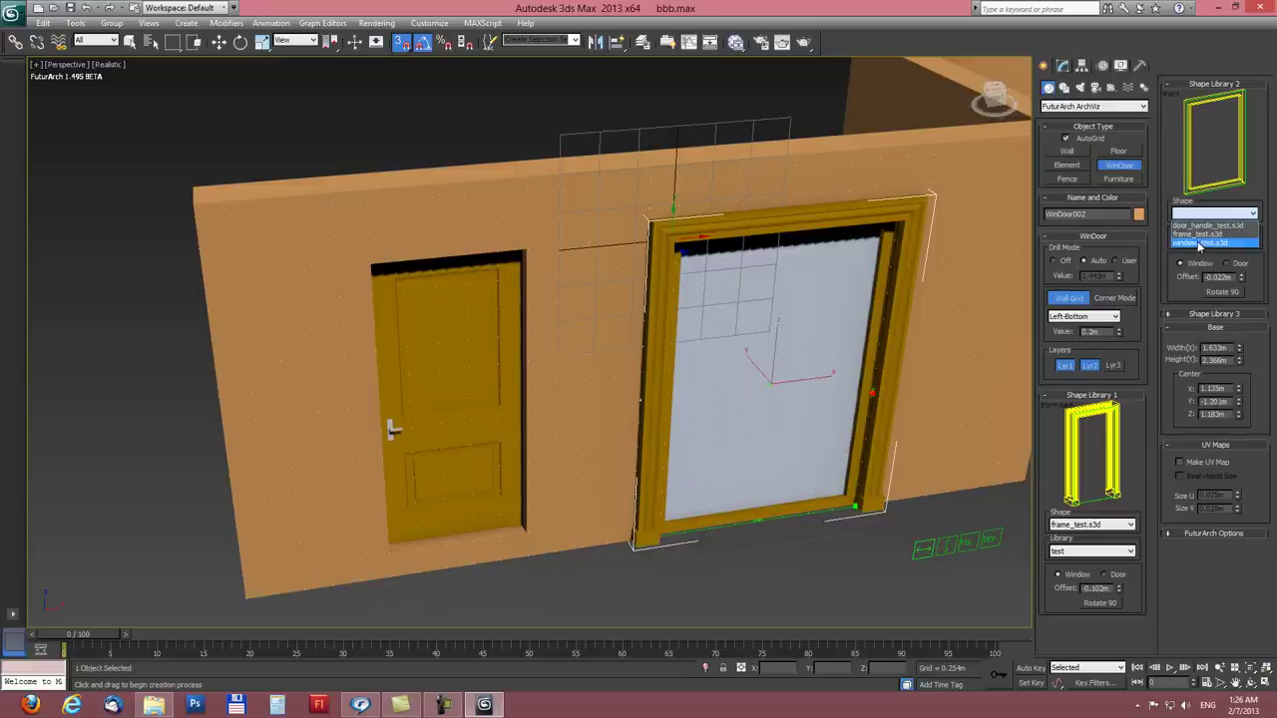
click(1208, 226)
Step: Resize the framed door to about 1.03 m wide and 2.4 m high by its upper corner
alt+middle_drag(758, 329, 674, 309)
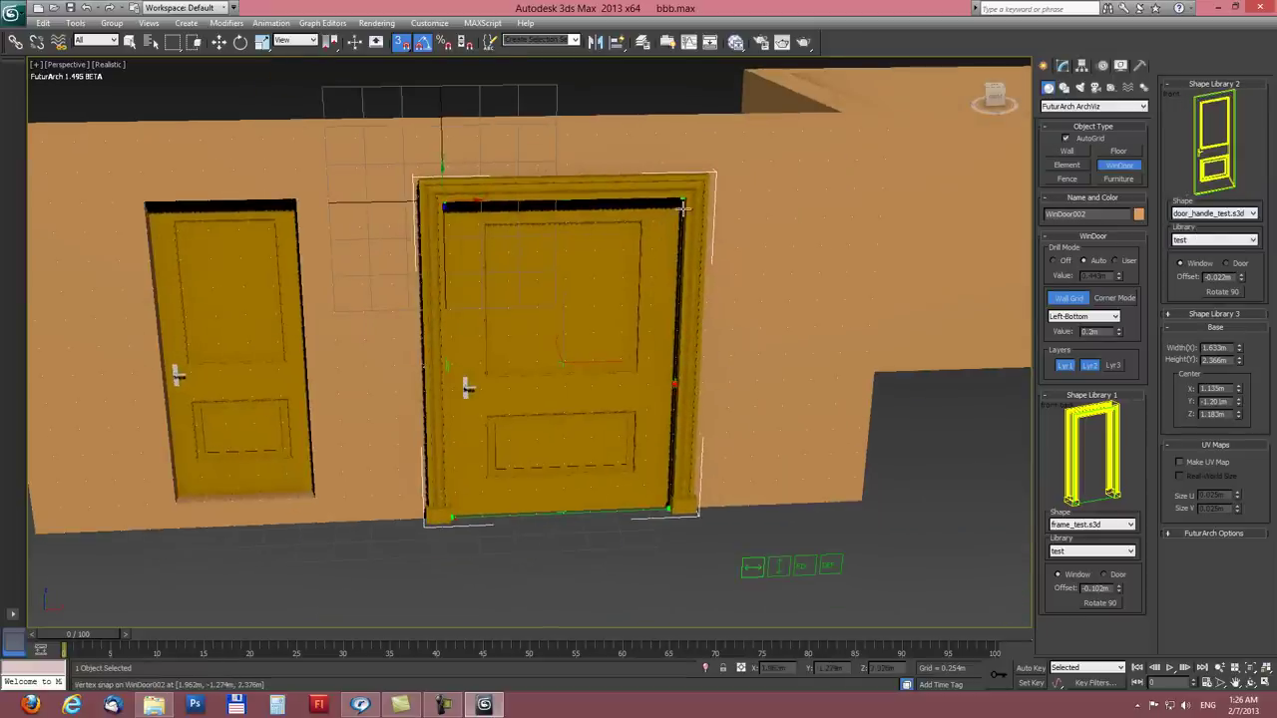
drag(685, 206, 588, 204)
mouse_move(469, 327)
alt+middle_down()
mouse_move(508, 333)
mouse_move(457, 308)
mouse_move(460, 317)
alt+middle_up()
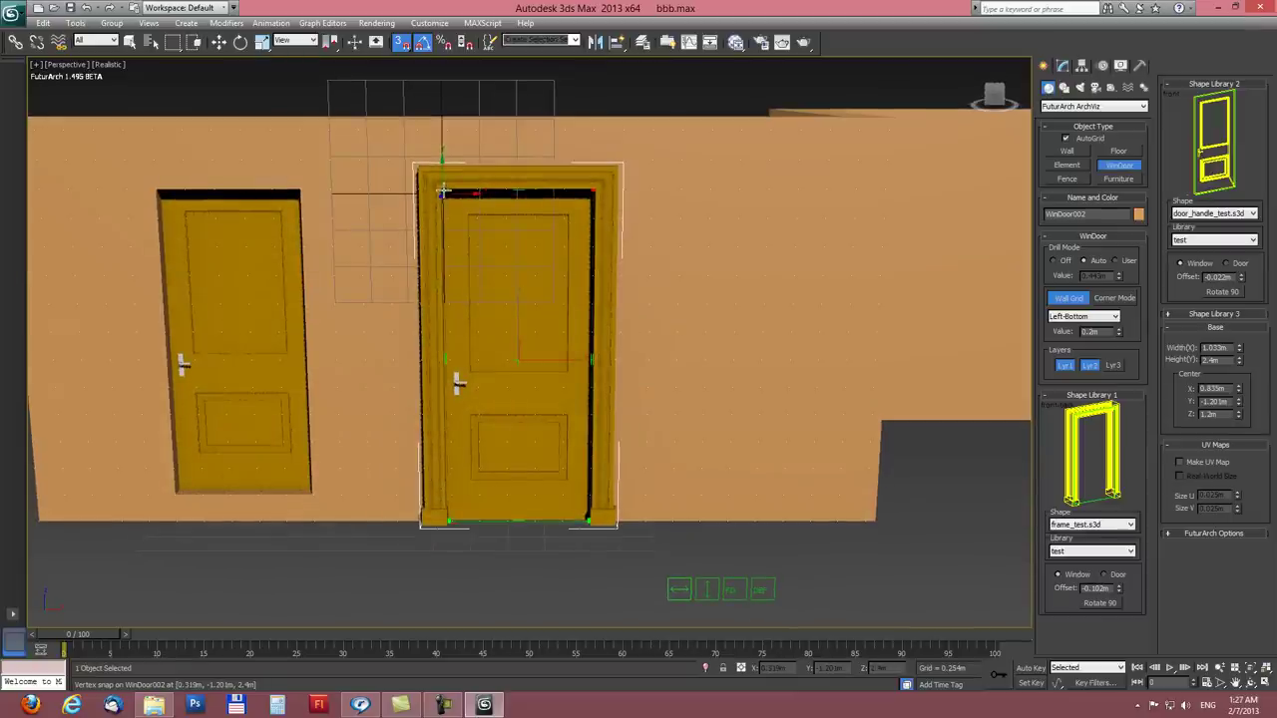
Step: Examine the framed door in the wall from an angle, in wireframe and shaded display
mouse_move(470, 225)
alt+middle_down()
mouse_move(507, 266)
mouse_move(530, 365)
mouse_move(490, 242)
mouse_move(453, 210)
alt+middle_up()
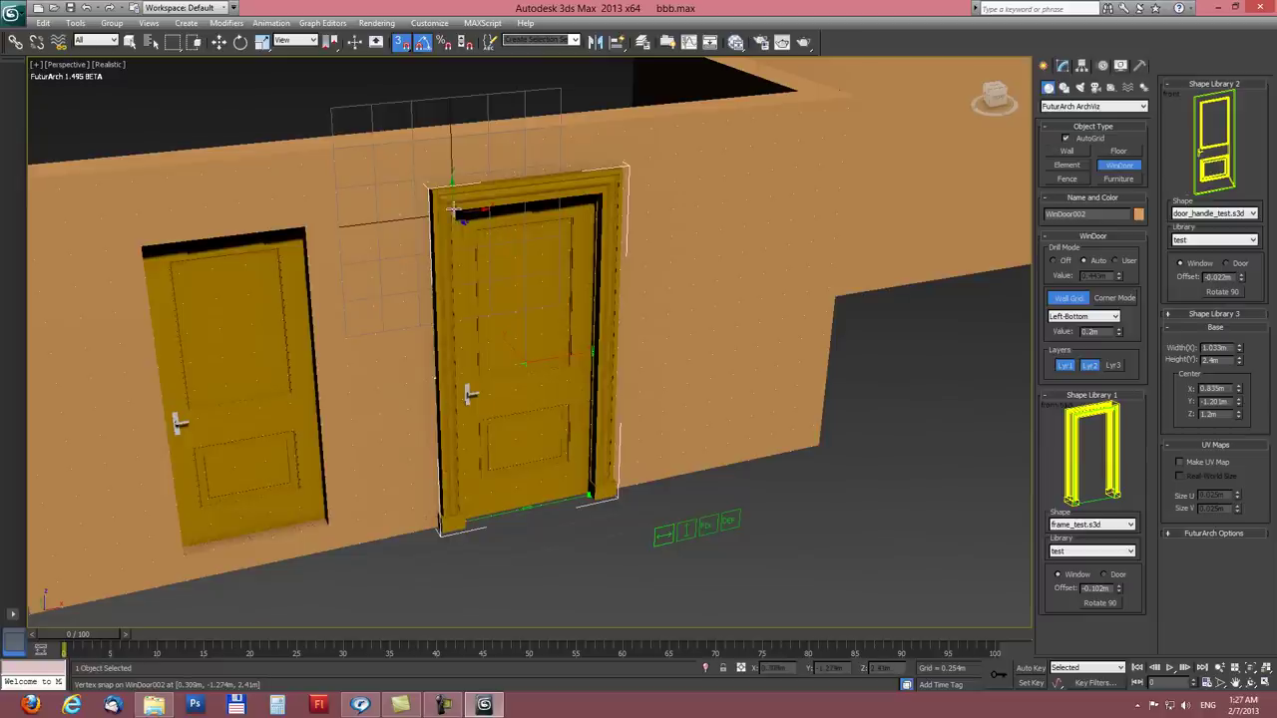
key(F3)
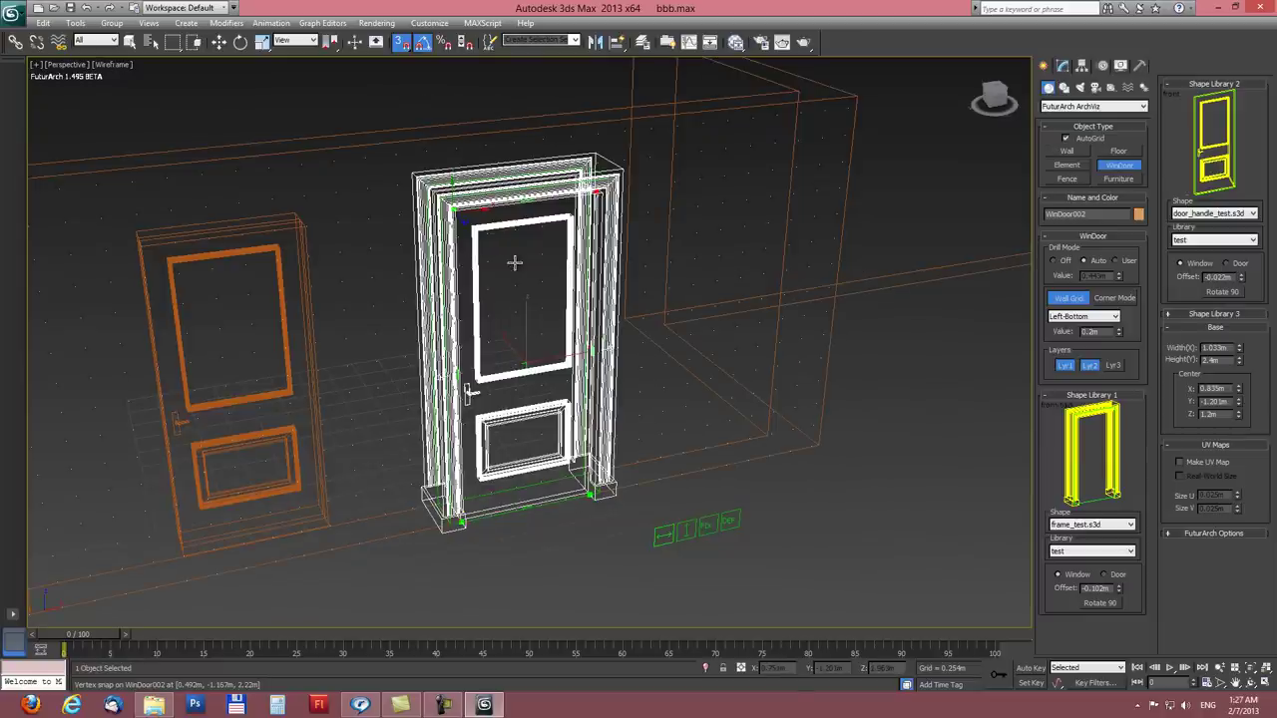
key(F3)
scroll(644, 387, down, 5)
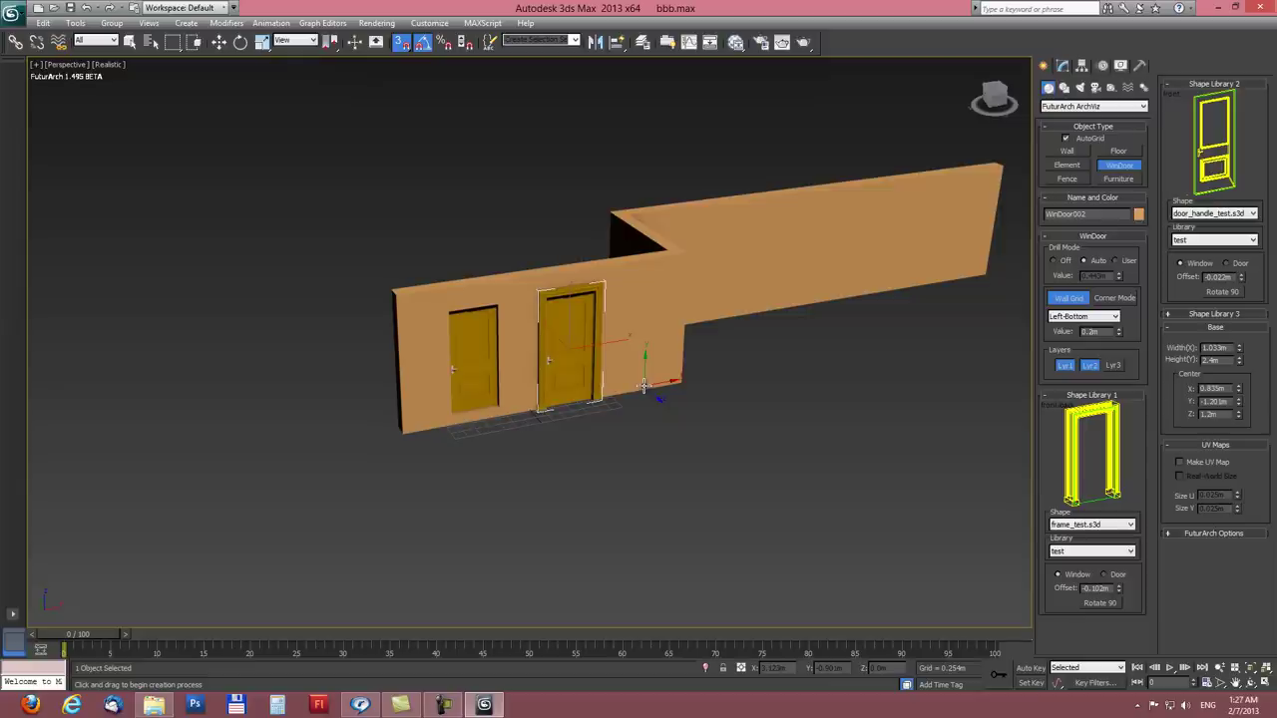
scroll(644, 387, up, 5)
middle_drag(608, 362, 638, 349)
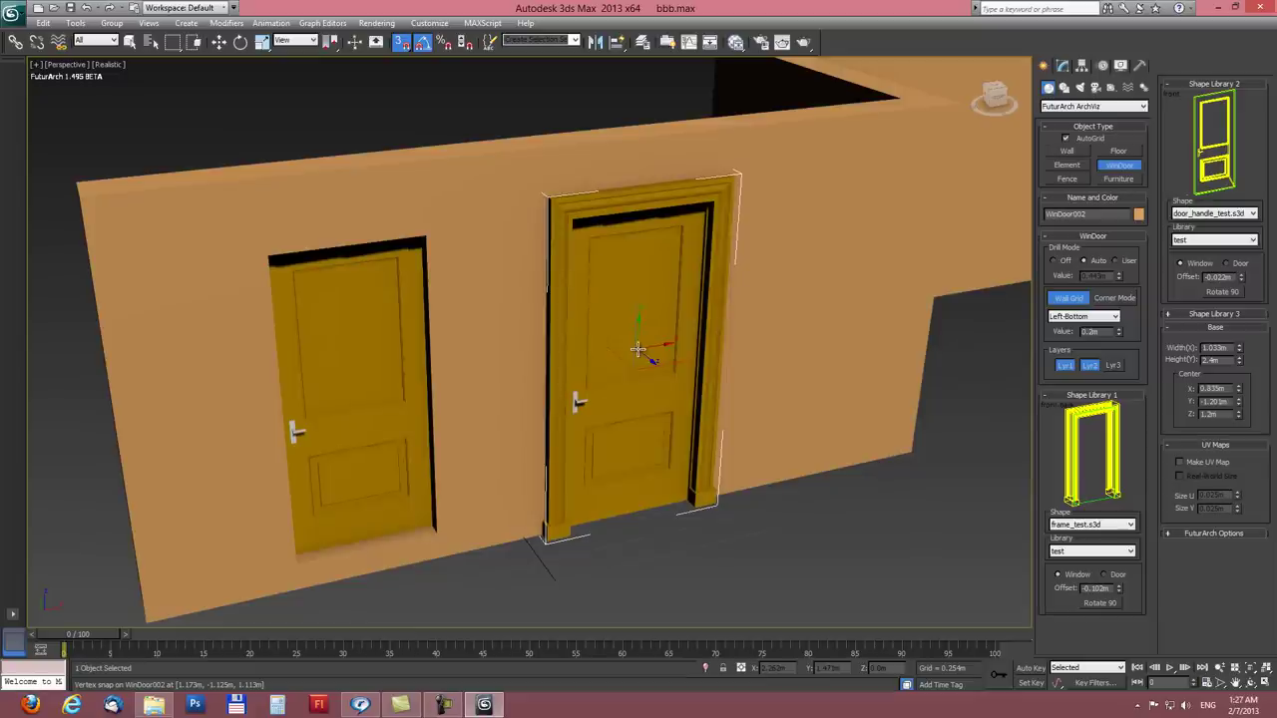